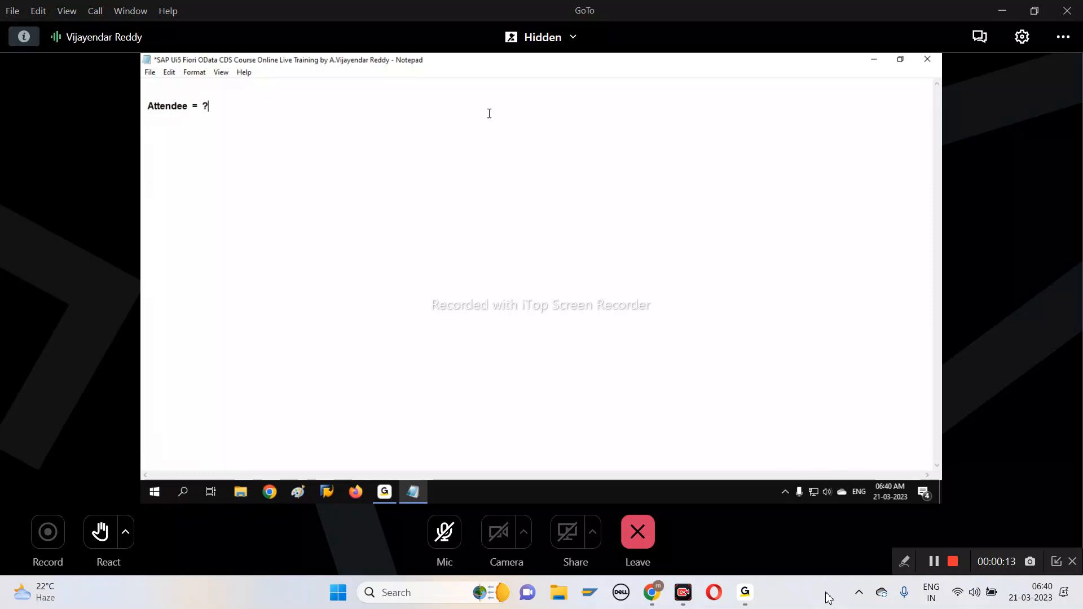
# Complete the attendee line with the message "Can you please logout and login with your Name ." and bring up the GoTo meeting window
pyautogui.write('Can')
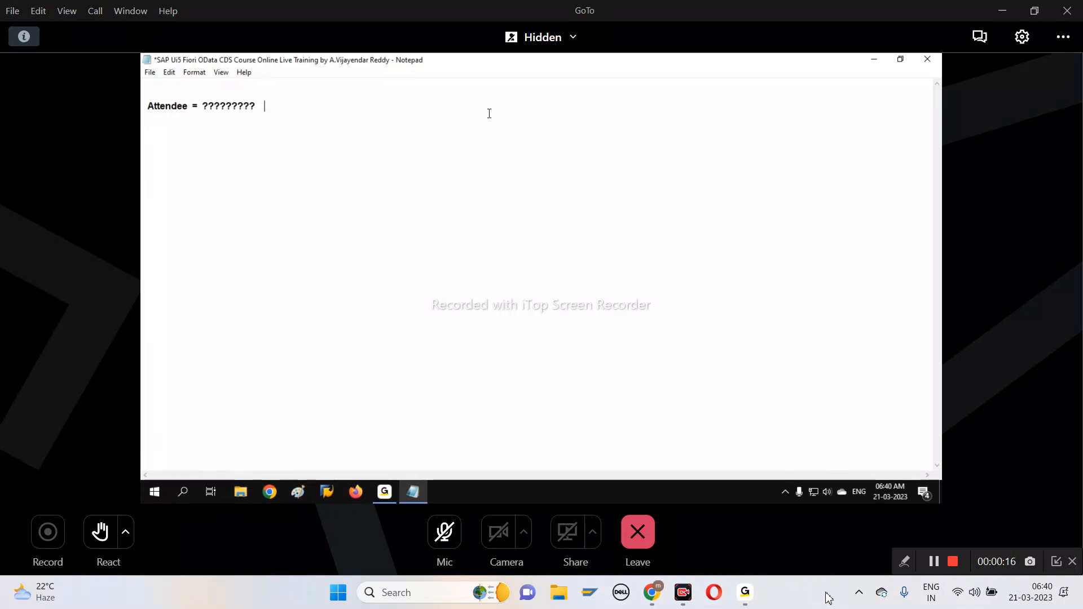
pyautogui.write(' you please log')
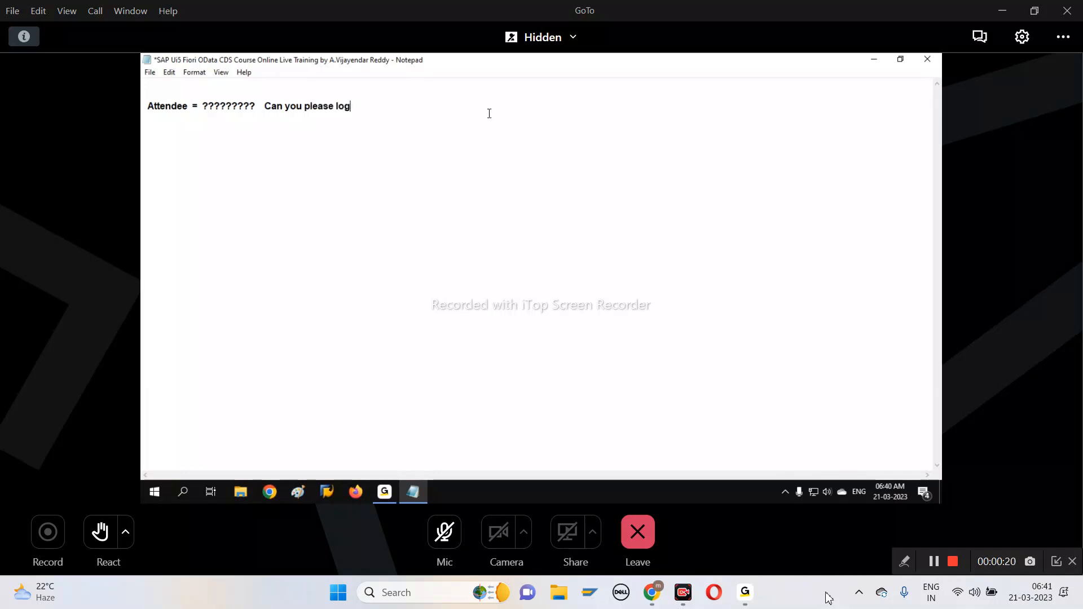
pyautogui.write('out and ')
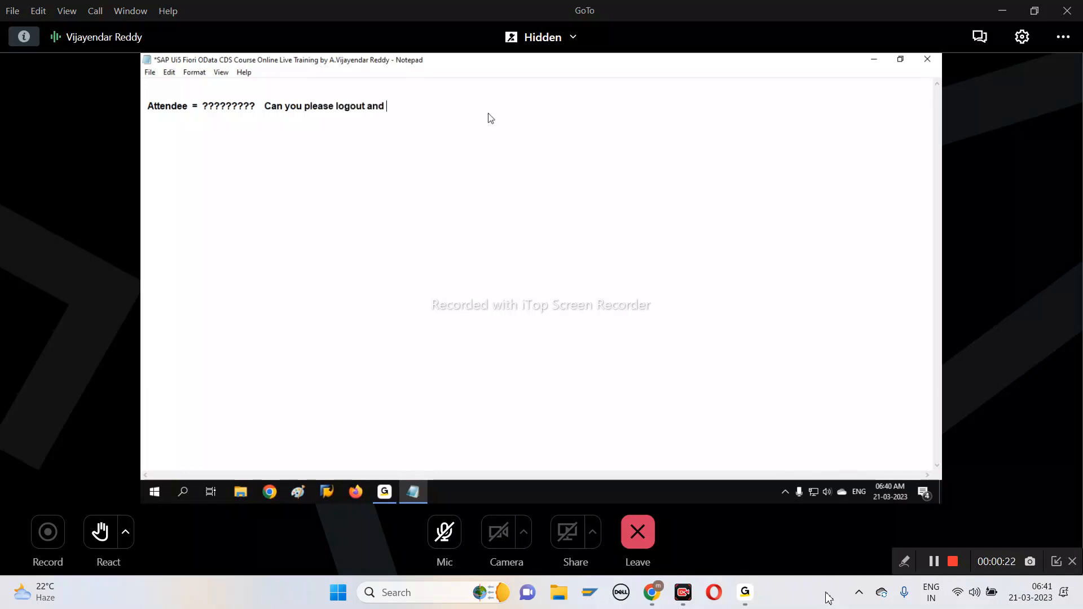
pyautogui.write('login with ')
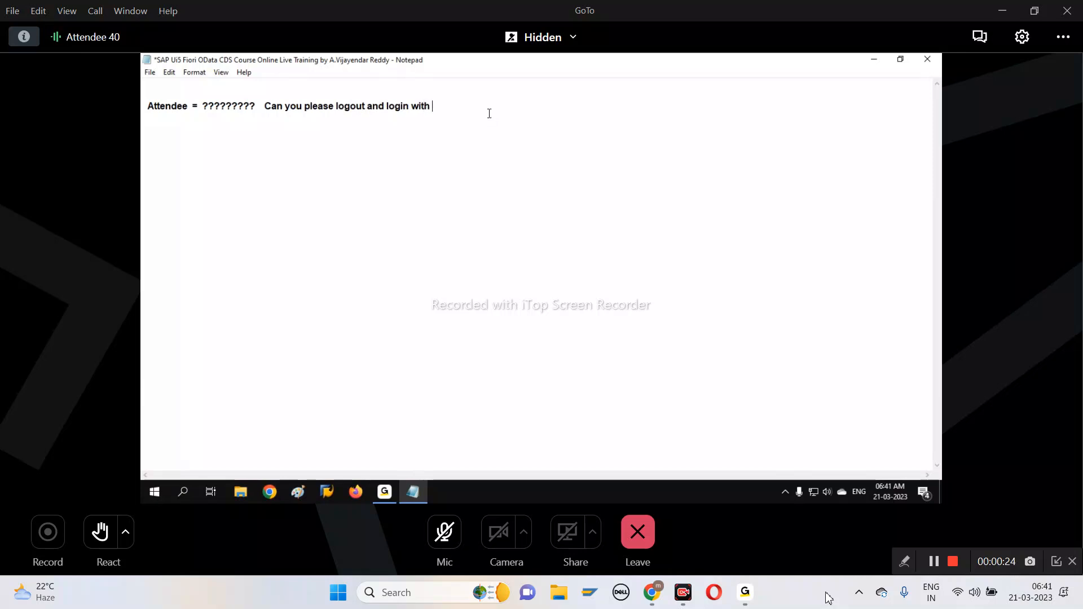
pyautogui.write('your Name .')
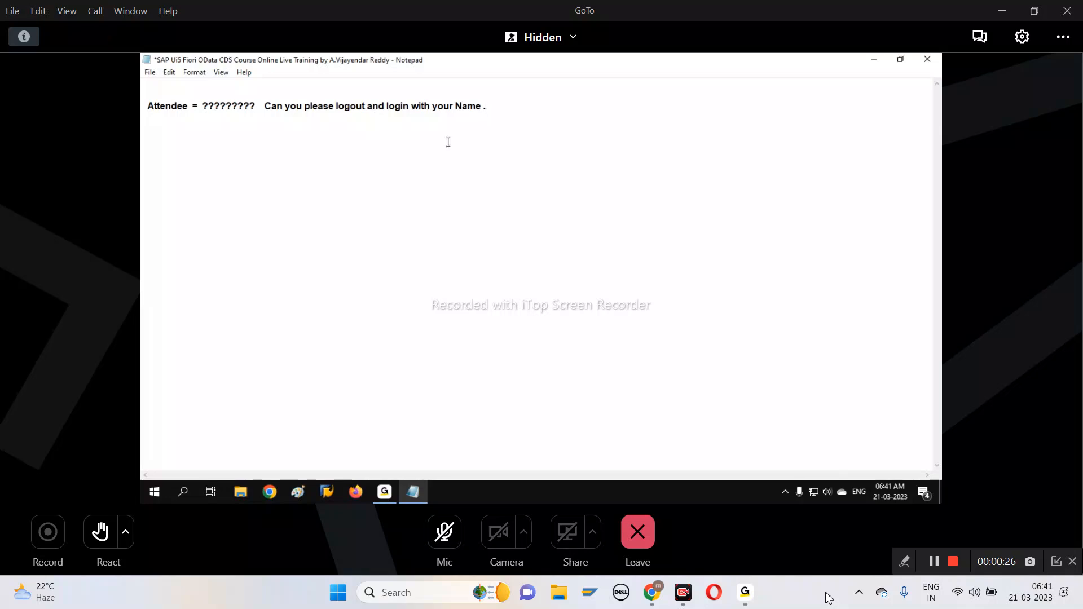
pyautogui.click(389, 499)
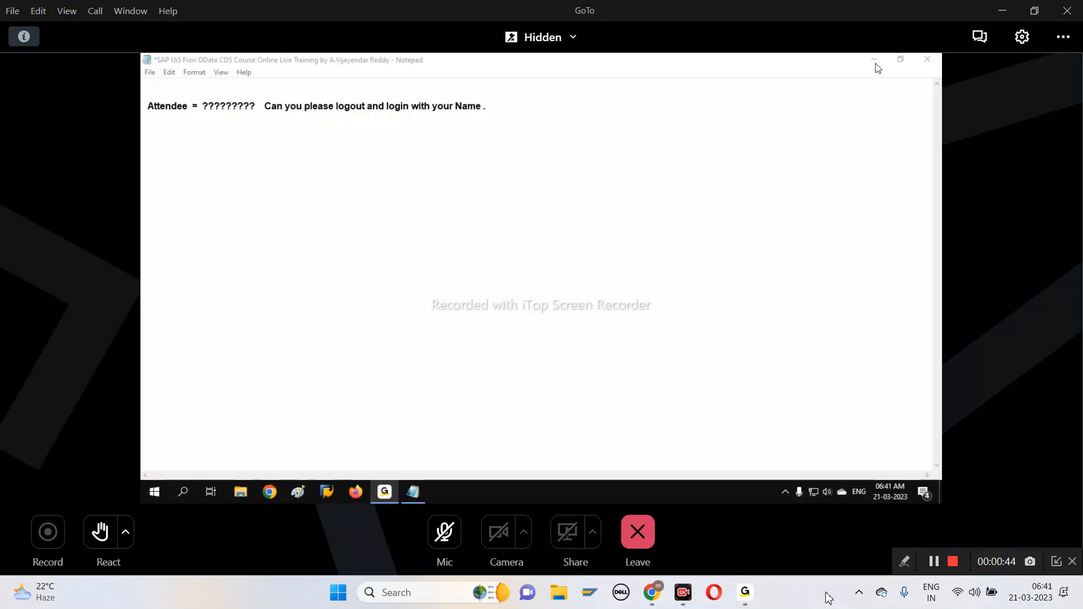
# Delete the whole attendee message line from the note and switch to the GoTo meeting window
pyautogui.moveTo(494, 107); pyautogui.dragTo(141, 110)
pyautogui.press('BackSpace')
pyautogui.press('BackSpace')
pyautogui.press('BackSpace')
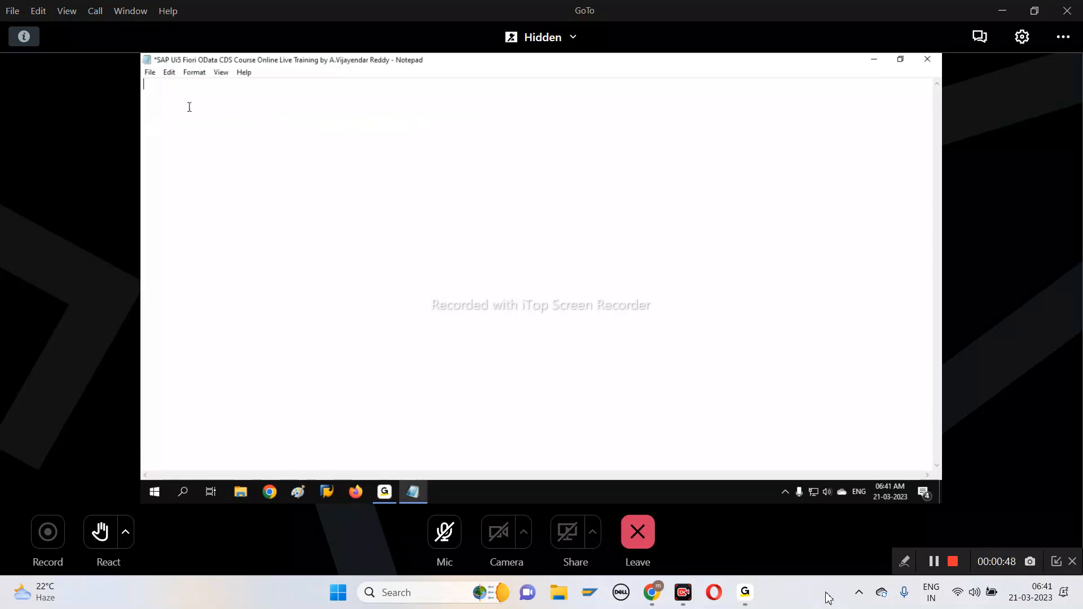
pyautogui.click(386, 493)
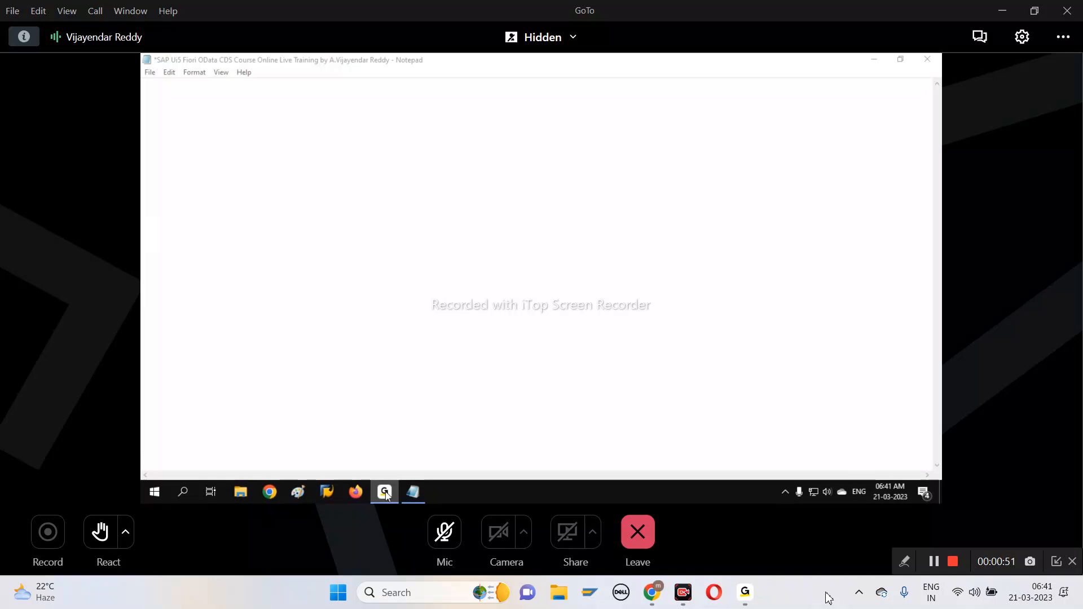
pyautogui.click(385, 493)
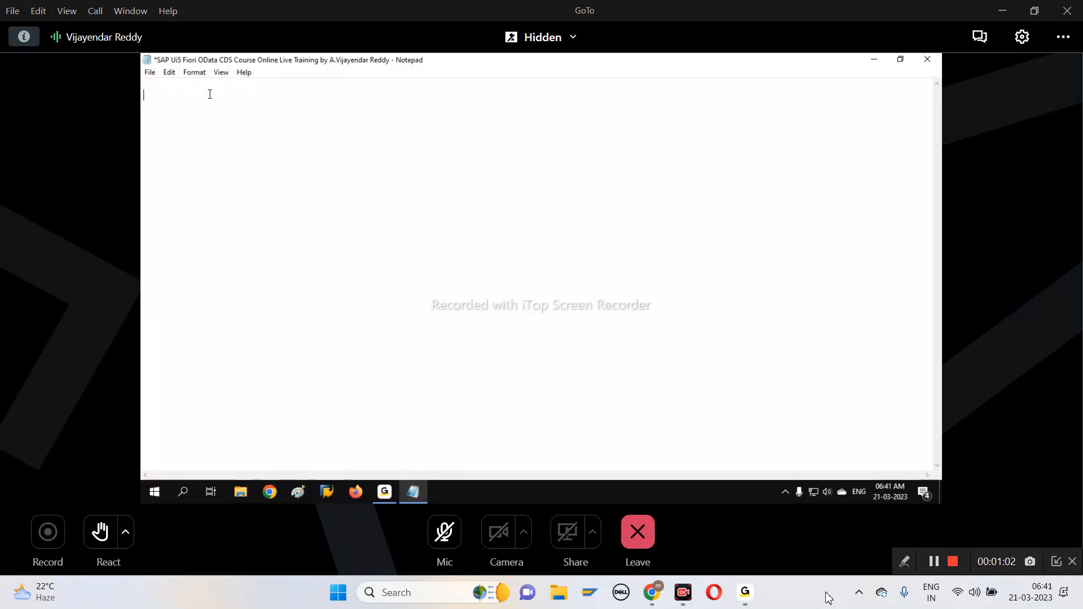
# Write the heading "Developing OData ABAP Service using BAPI with Mapping Technique:" and underline it with a row of underscores
pyautogui.press('Return')
pyautogui.write('Developing OData ABAP Service u')
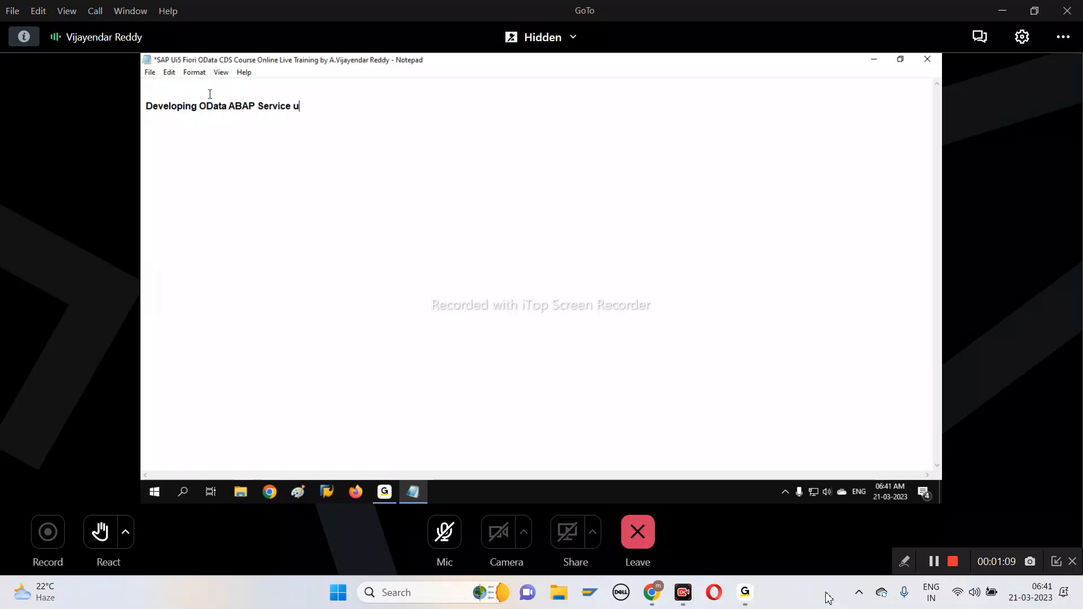
pyautogui.write('sing BAPI with Mapping Te')
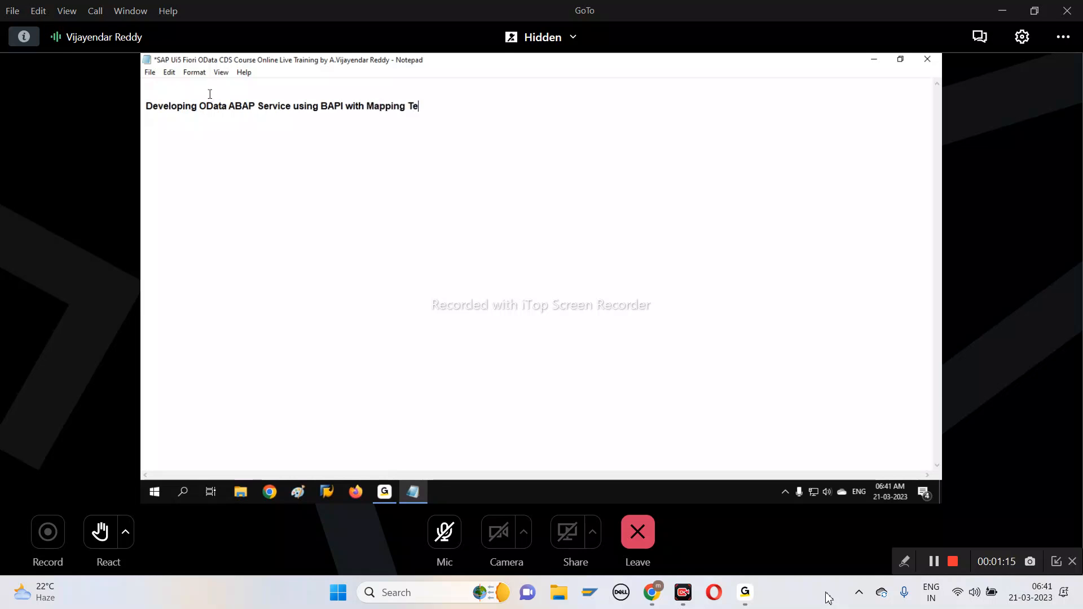
pyautogui.write('chnique')
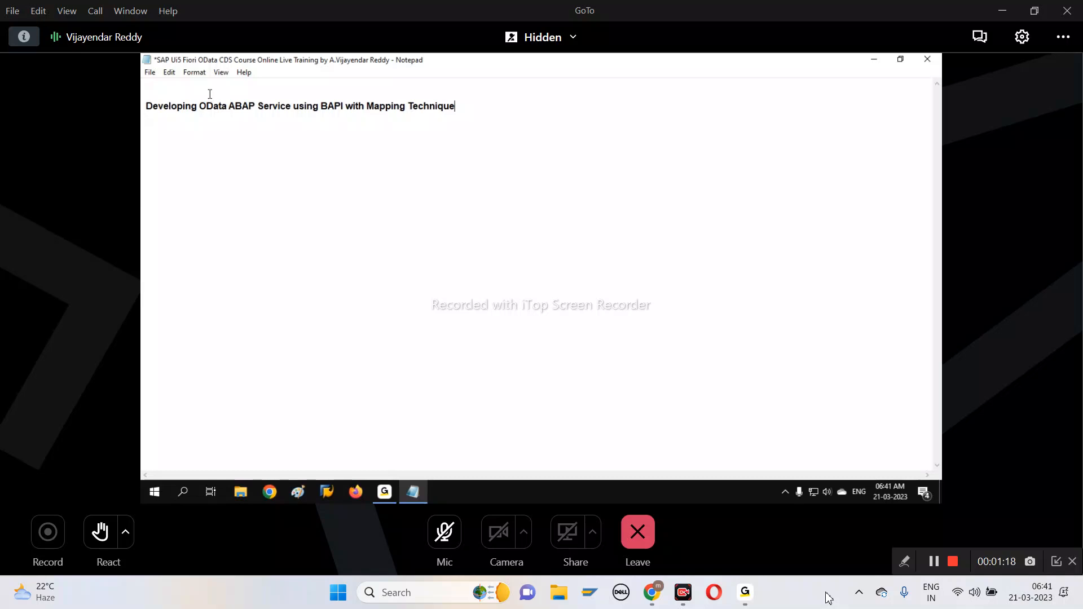
pyautogui.write(':_________________')
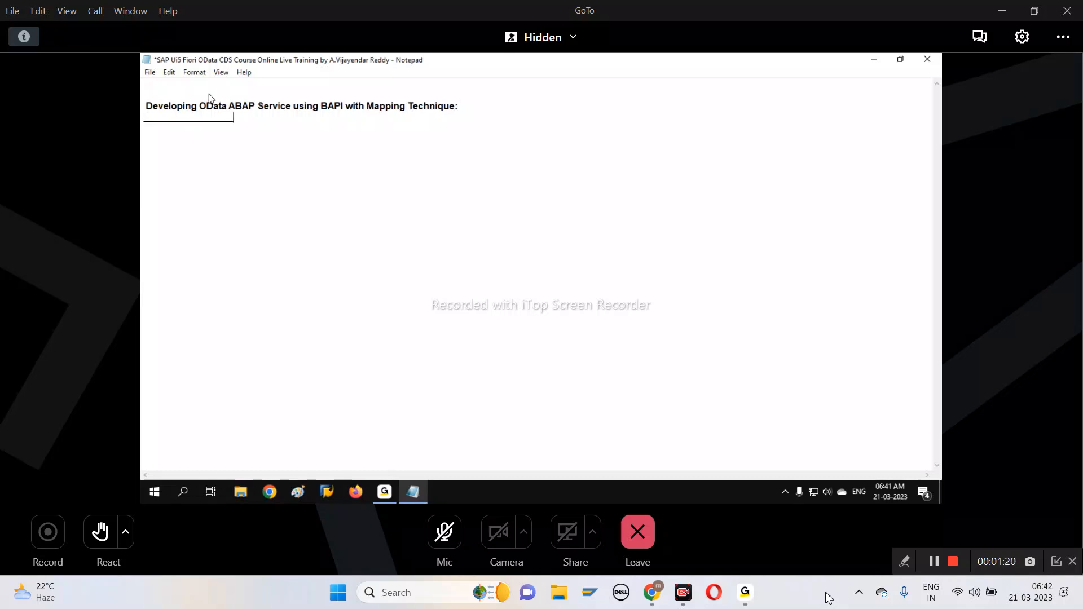
pyautogui.write('___________________________________________')
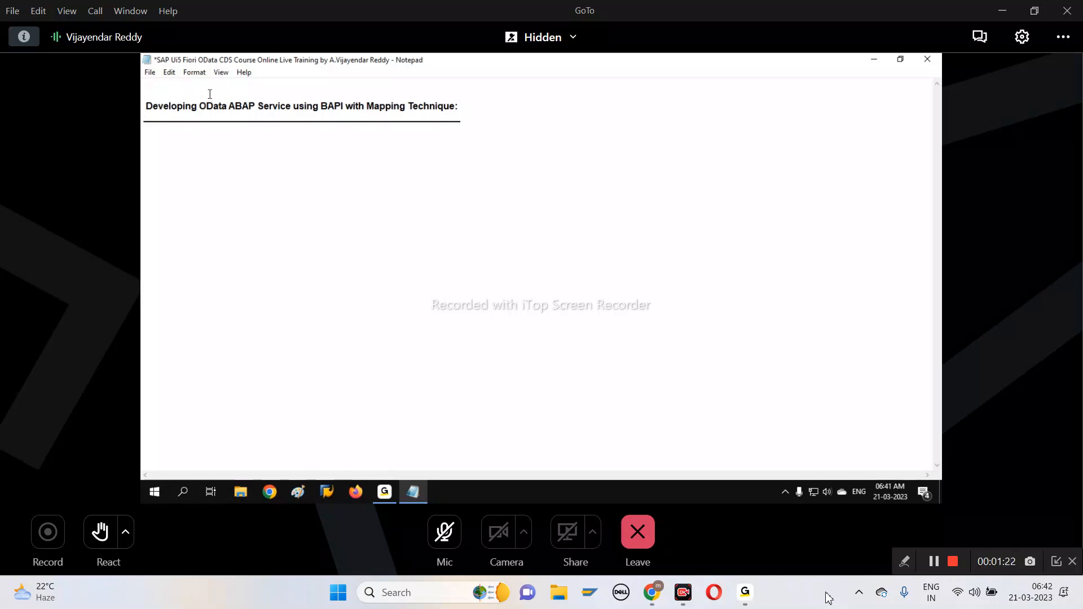
pyautogui.hotkey('shift', 'Home')
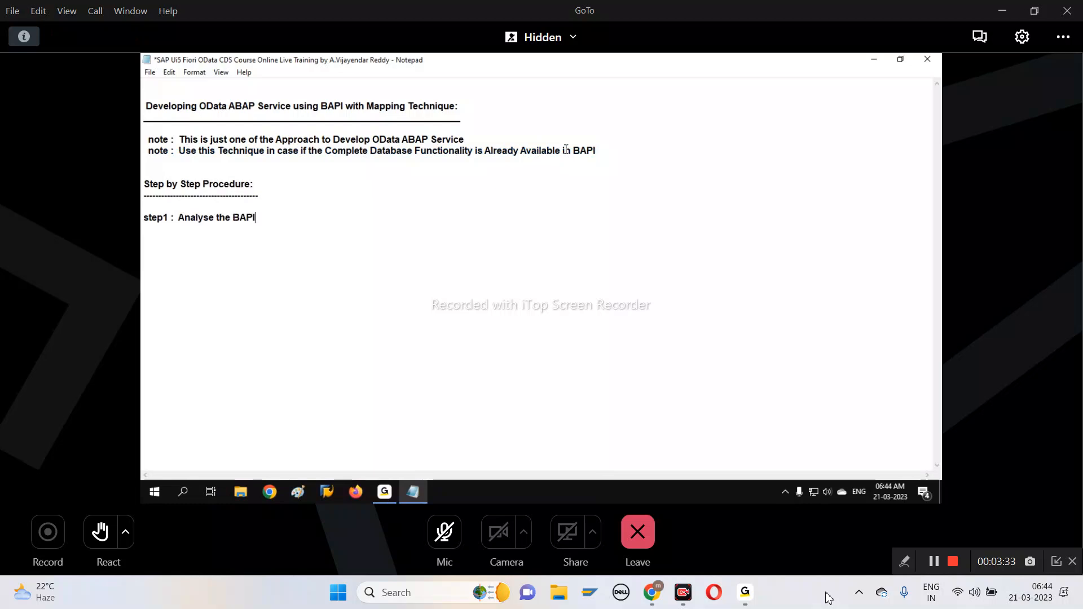
# Add the function name "( BAPI_FLIGHT_GETLIST )" to the end of the step1 line and start a new line
pyautogui.write('(  BAPI_F')
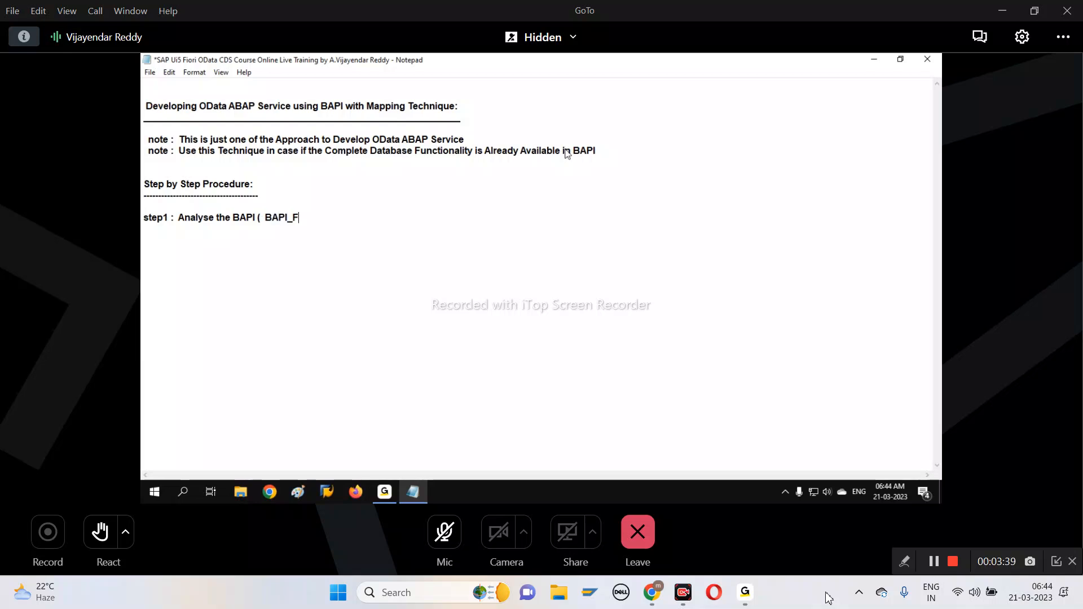
pyautogui.write('LIGHT_GETLIST )')
pyautogui.press('Return')
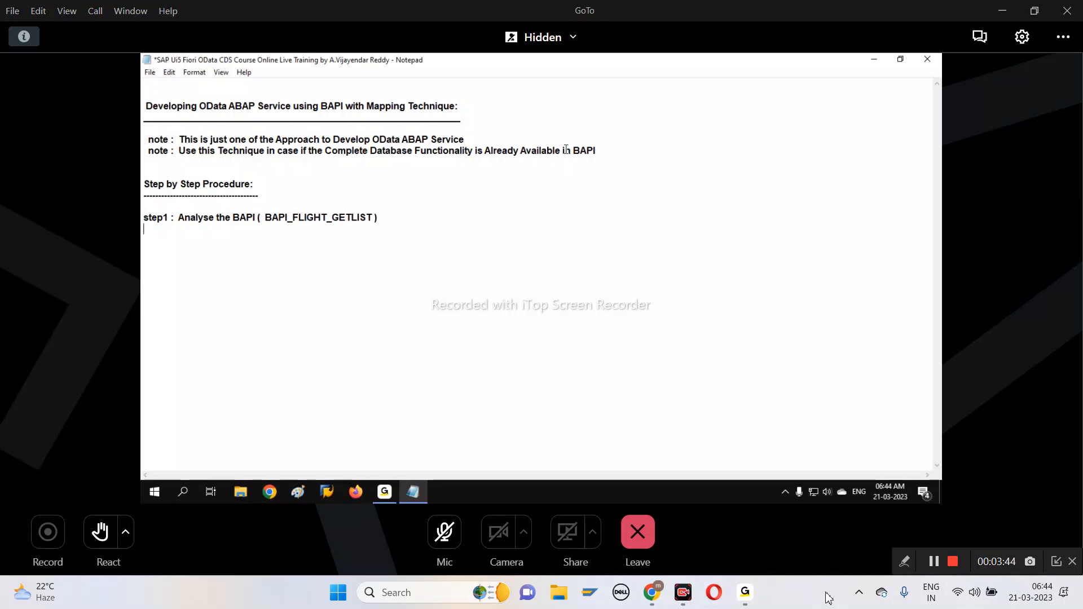
pyautogui.write('----------------------')
pyautogui.hotkey('shift', 'Home')
pyautogui.press('BackSpace')
# Underline the step1 title with a row of underscores and start a new line below it
pyautogui.write('______________________________________________')
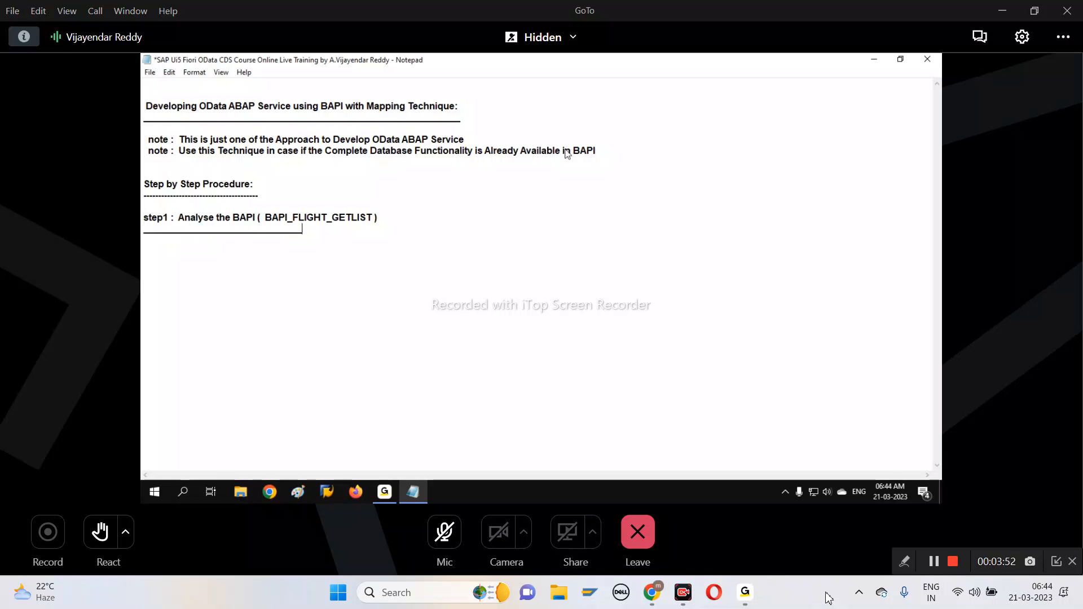
pyautogui.write('__________________________')
pyautogui.hotkey('shift', 'Home')
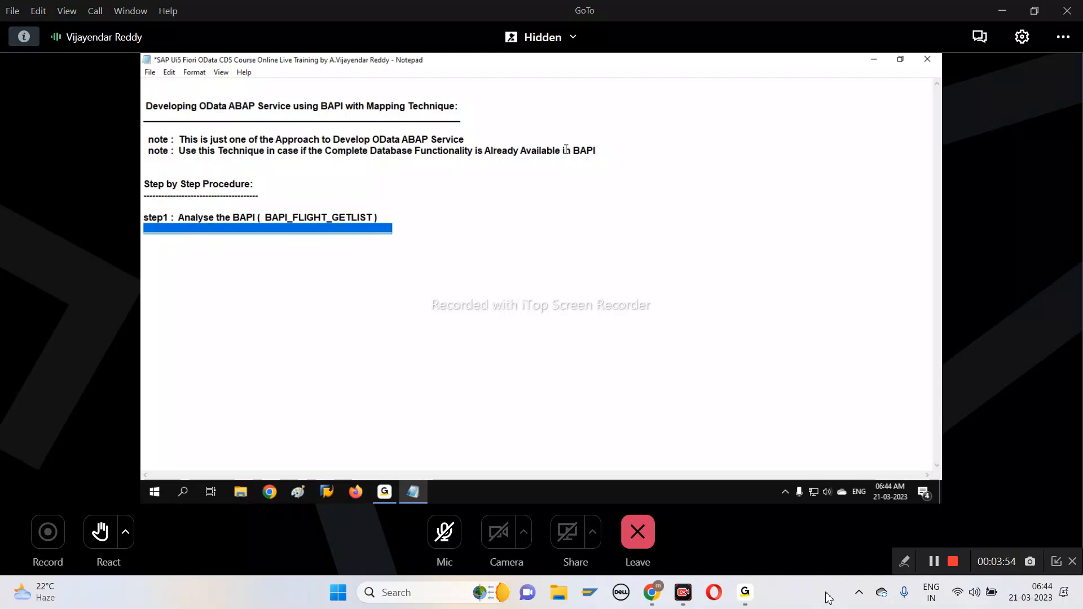
pyautogui.press('End')
pyautogui.press('Return')
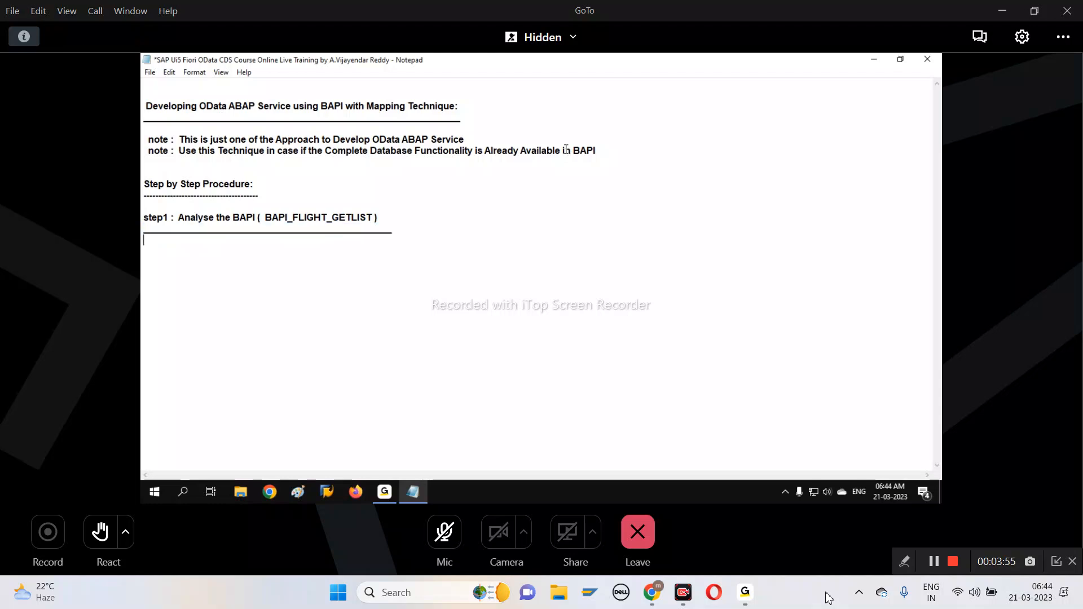
# Write the indented instruction "open SE37 Tcode ( Function Builder )" under the step1 title, leaving a blank line above
pyautogui.press('Return')
pyautogui.press('Tab')
pyautogui.write('open SE3')
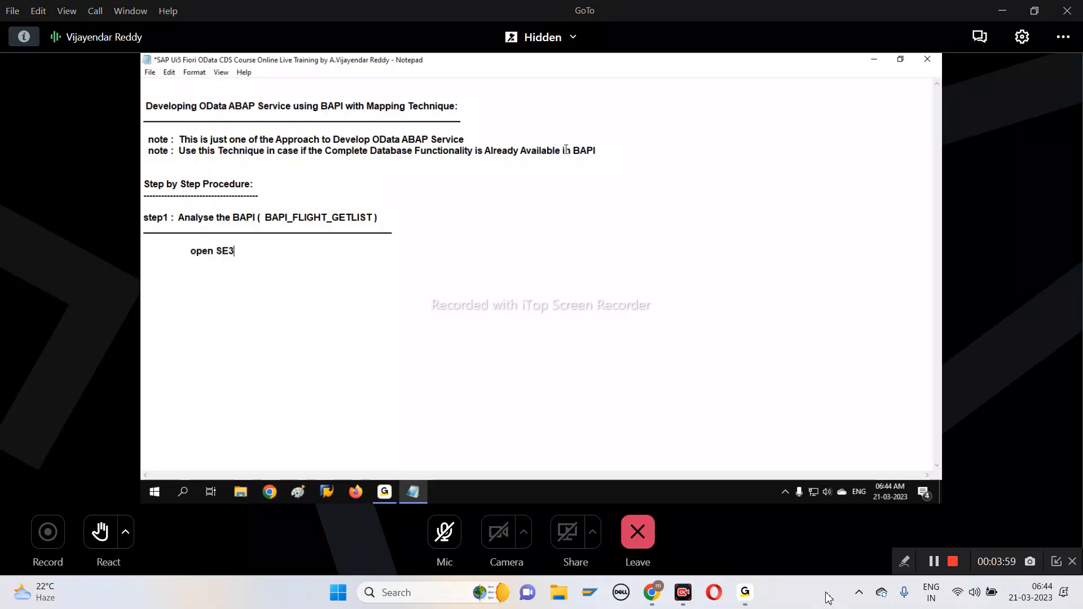
pyautogui.write('7 Tcode ( Function Builder )')
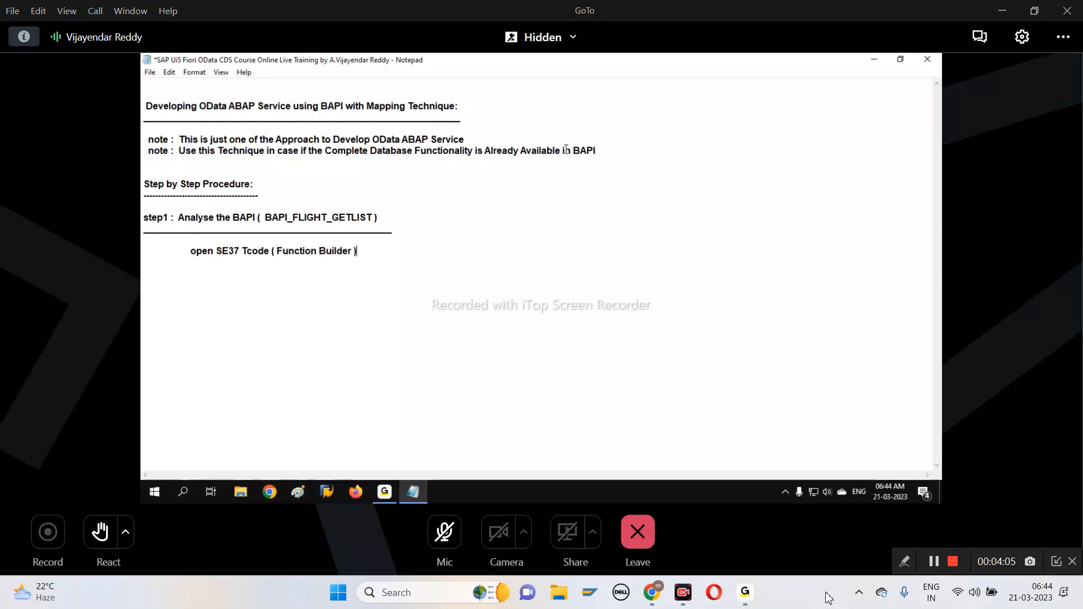
# Add the indented line "Analyse The Input For BAPI" below the SE37 instruction
pyautogui.press('Return')
pyautogui.press('Tab')
pyautogui.write('ANA')
pyautogui.press('BackSpace')
pyautogui.press('BackSpace')
pyautogui.write('nalyse ')
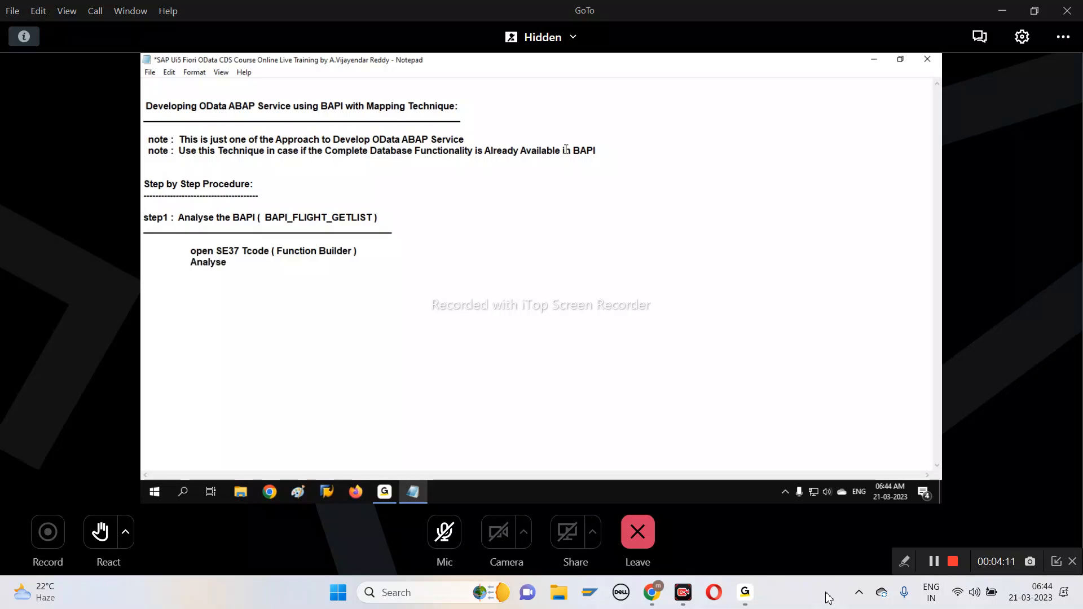
pyautogui.write('The Input Fo')
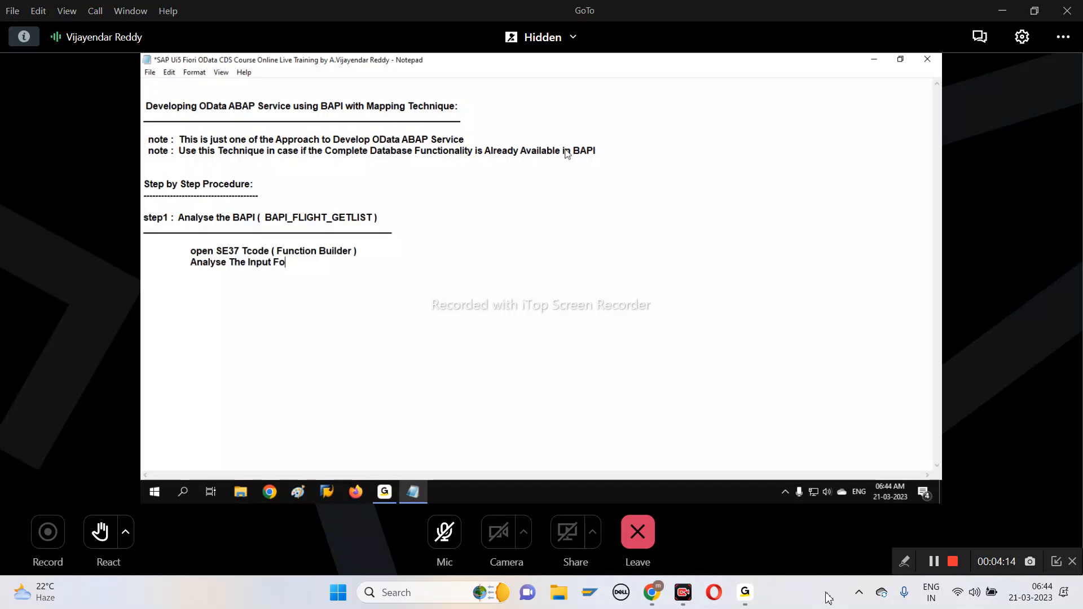
pyautogui.write('r BAPI')
# Add the indented line "Analyse The Output For BAPI" below the input line
pyautogui.press('Return')
pyautogui.press('Tab')
pyautogui.write('Analyse The Outp')
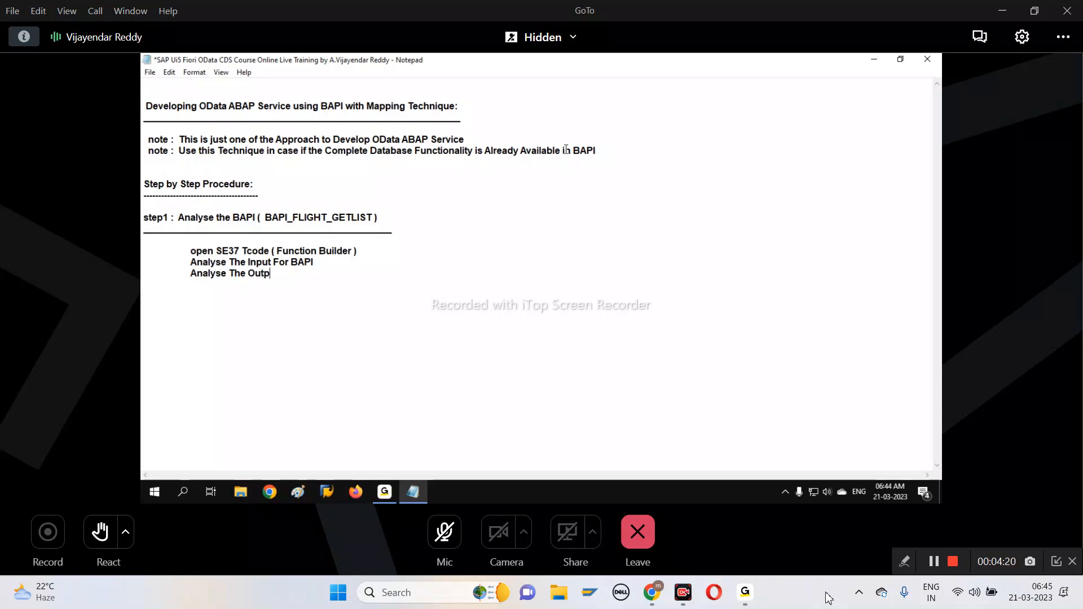
pyautogui.write('ut For BAPI')
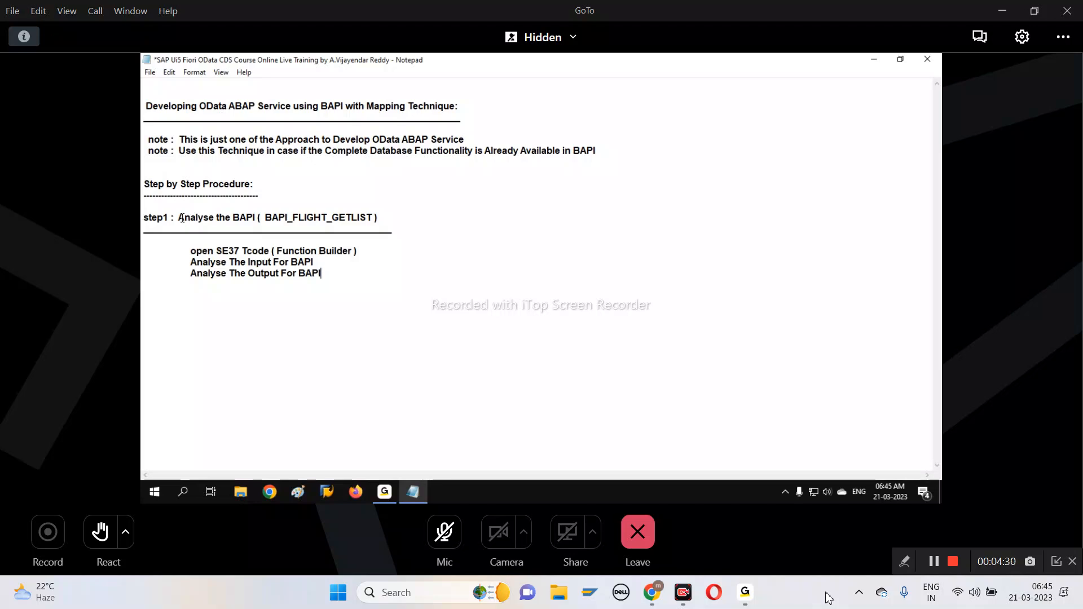
# Copy "Analyse the BAPI ( BAPI_FLIGHT_GETLIST )" from the step1 title into a new line below the SE37 instruction
pyautogui.moveTo(178, 217); pyautogui.dragTo(379, 216)
pyautogui.hotkey('ctrl', 'c')
pyautogui.click(369, 249)
pyautogui.press('Return')
pyautogui.press('Tab')
pyautogui.hotkey('ctrl', 'v')
# Strip the indentation and leading words from the copied line so that it starts at "PI ( BAPI_FLIGHT_GETLIST )"
pyautogui.press('Home')
pyautogui.press('Delete')
pyautogui.press('Delete')
pyautogui.press('Delete')
pyautogui.press('Delete')
pyautogui.press('Delete')
pyautogui.press('Delete')
pyautogui.press('Delete')
pyautogui.press('Delete')
pyautogui.press('Delete')
pyautogui.press('Delete')
pyautogui.press('Delete')
pyautogui.press('Delete')
pyautogui.press('Delete')
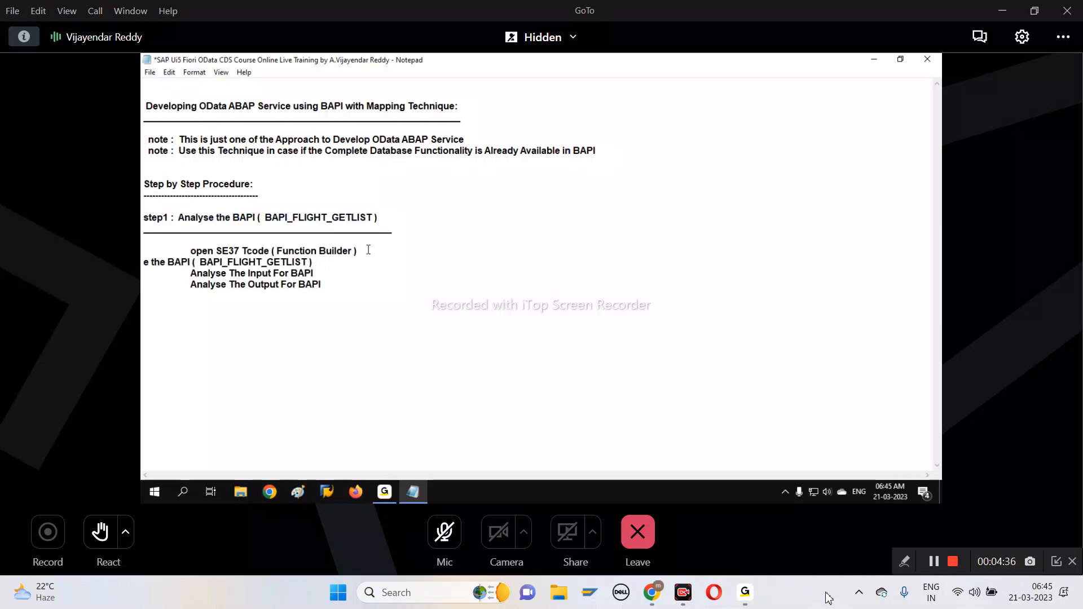
pyautogui.press('Delete')
pyautogui.press('Delete')
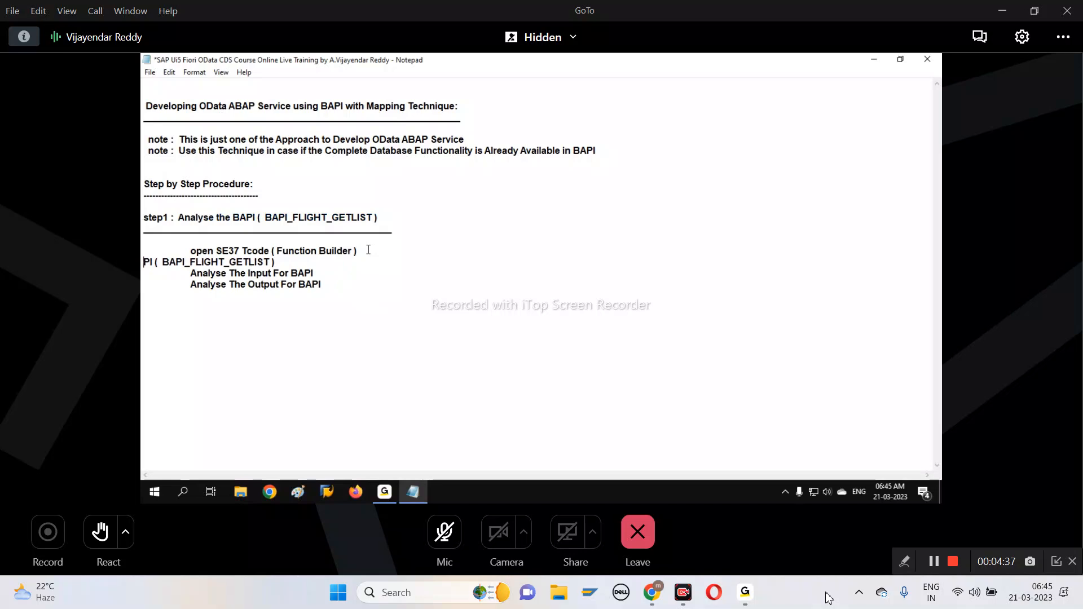
# Indent the copied line and reword it to "Analyse BAPI_FLIGHT_GETLIST", removing the leftover letters and the parentheses
pyautogui.press('Tab')
pyautogui.write('ANaly')
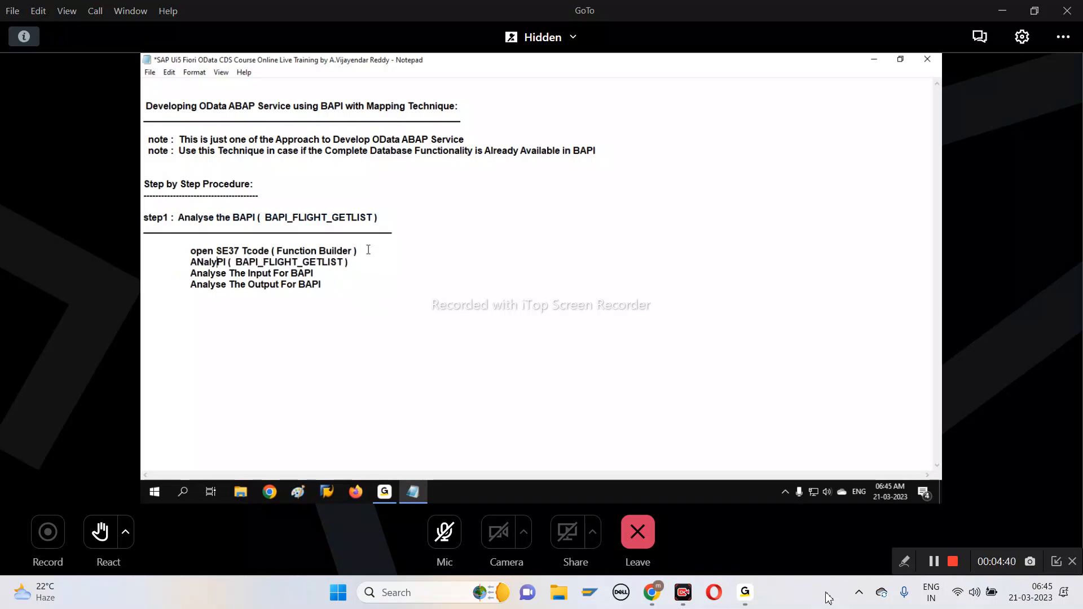
pyautogui.press('BackSpace')
pyautogui.press('BackSpace')
pyautogui.press('BackSpace')
pyautogui.press('BackSpace')
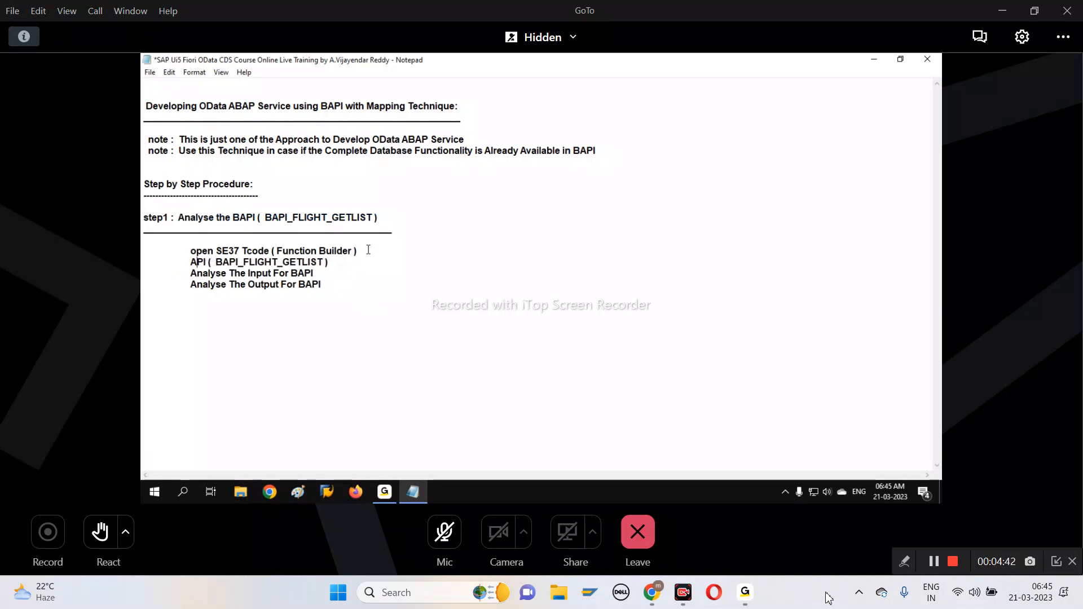
pyautogui.write('nalyse')
pyautogui.press('Delete')
pyautogui.press('Delete')
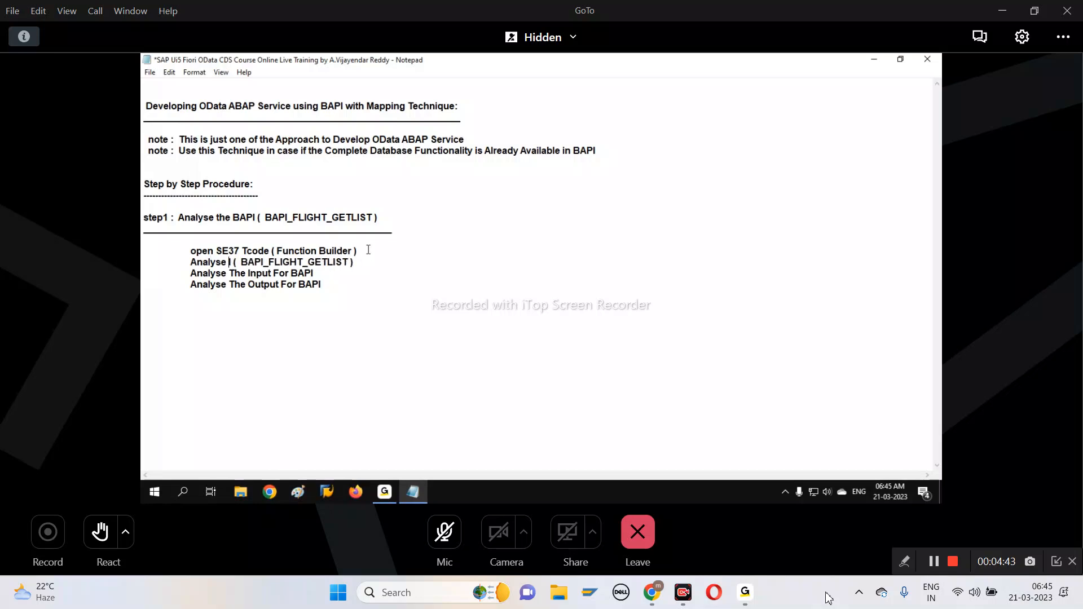
pyautogui.press('Delete')
pyautogui.press('Delete')
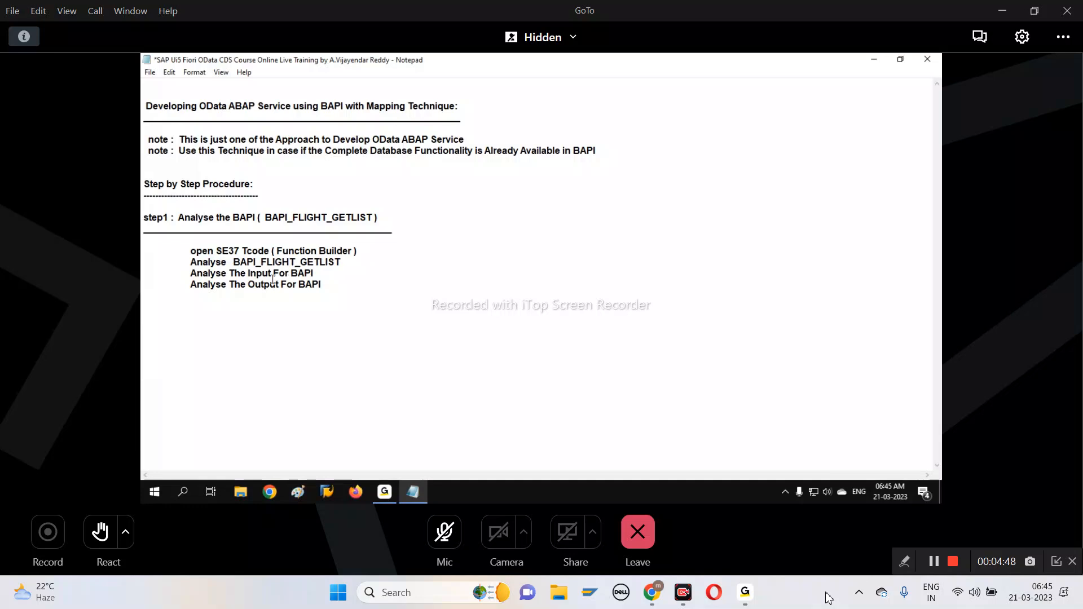
# Replace "Analyse" with "Recognize" in the "The Input For BAPI" line
pyautogui.moveTo(190, 274); pyautogui.dragTo(228, 276)
pyautogui.write('Rec')
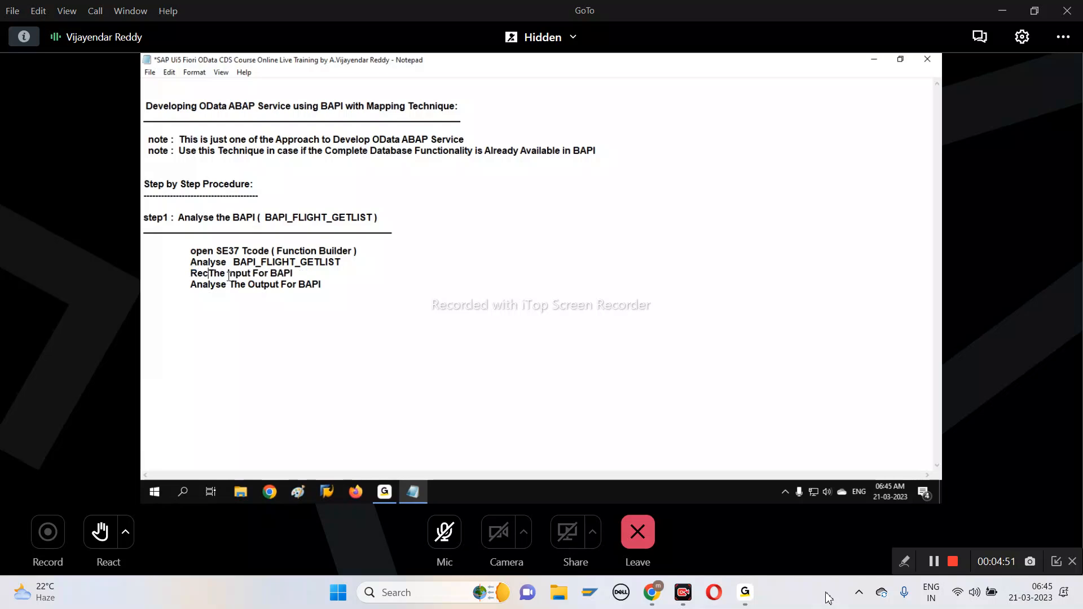
pyautogui.write('ognize')
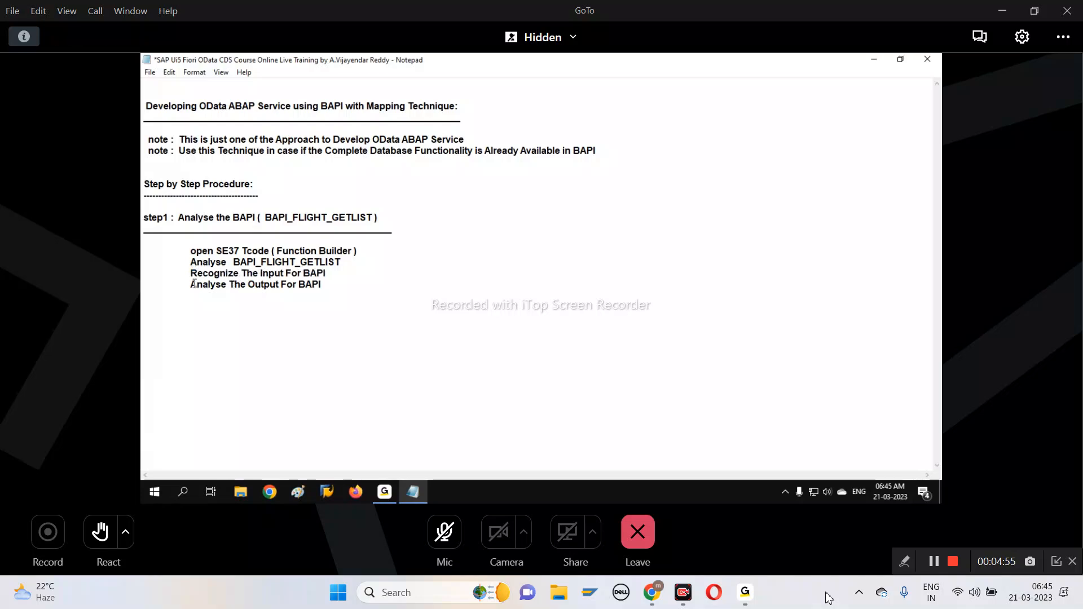
# Replace "Analyse" with "Recognize" in the "The Output For BAPI" line of the notes
pyautogui.moveTo(192, 284); pyautogui.dragTo(228, 286)
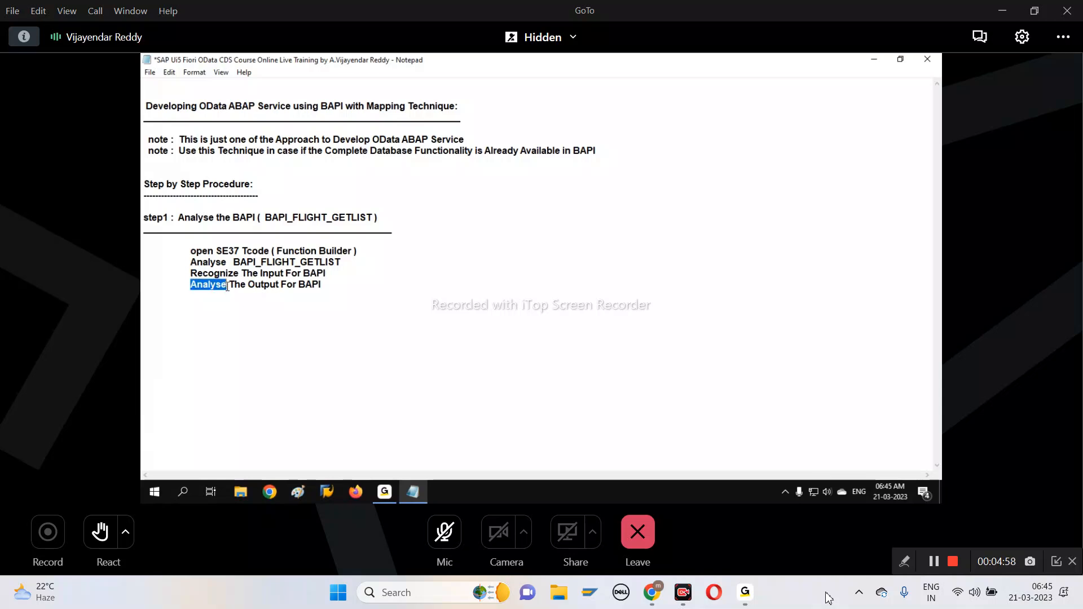
pyautogui.write('Recognize')
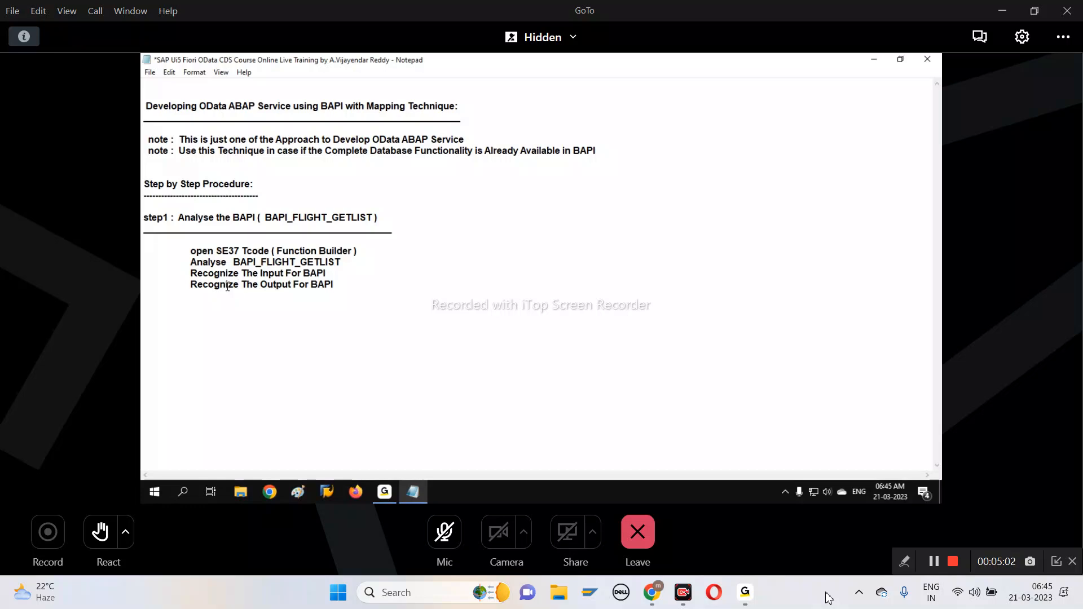
pyautogui.click(349, 277)
pyautogui.moveTo(234, 262); pyautogui.dragTo(342, 264)
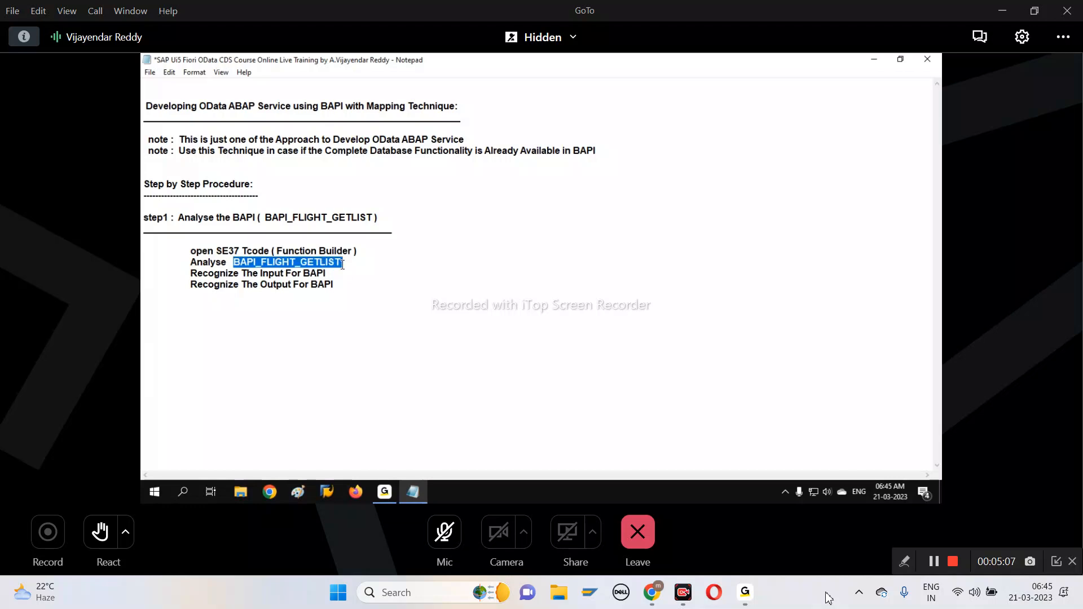
pyautogui.click(344, 304)
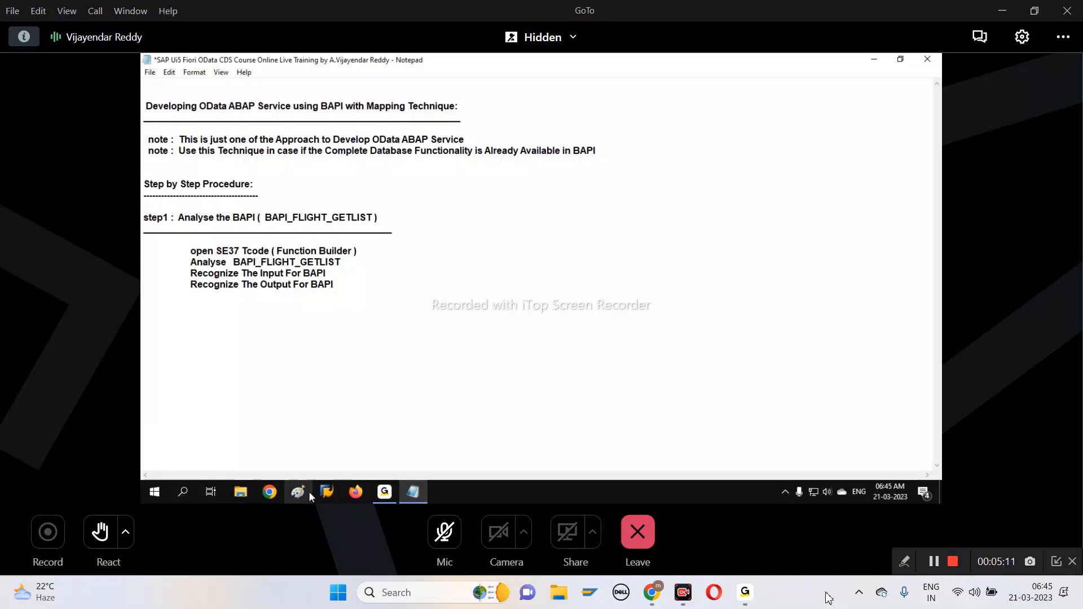
# Switch to SAP Logon, open the SAP OData Server connection and log in with the user name and account password
pyautogui.click(329, 496)
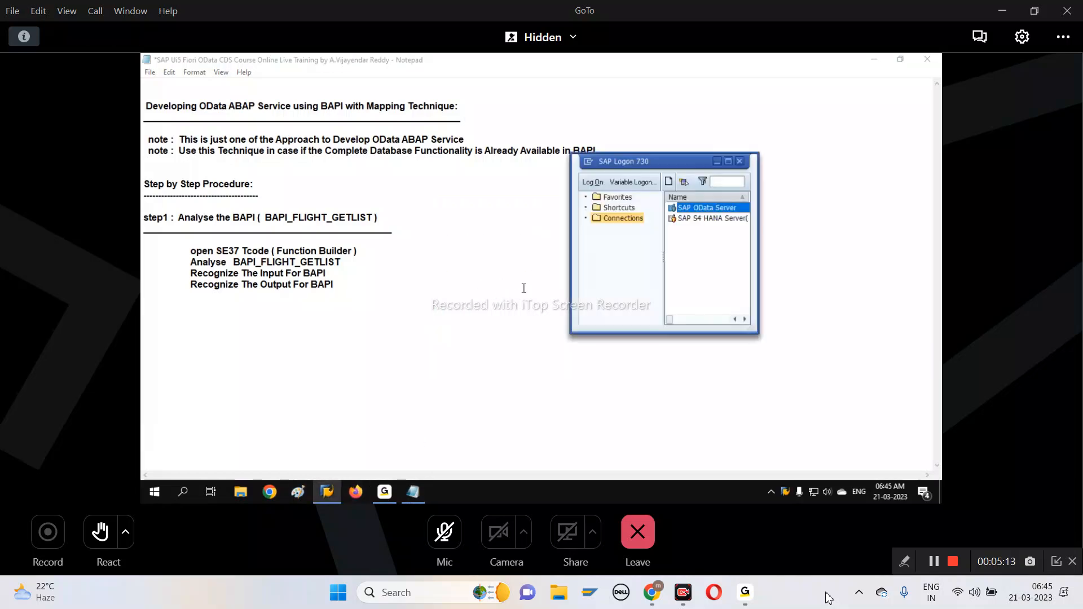
pyautogui.doubleClick(704, 210)
pyautogui.write('usery1')
pyautogui.click(262, 184)
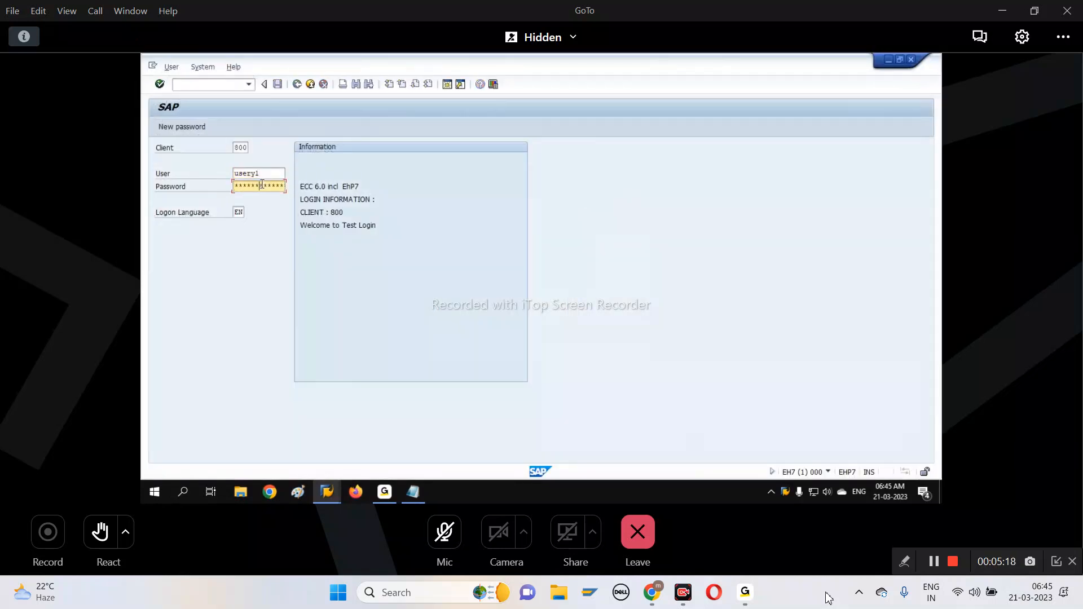
pyautogui.press('Return')
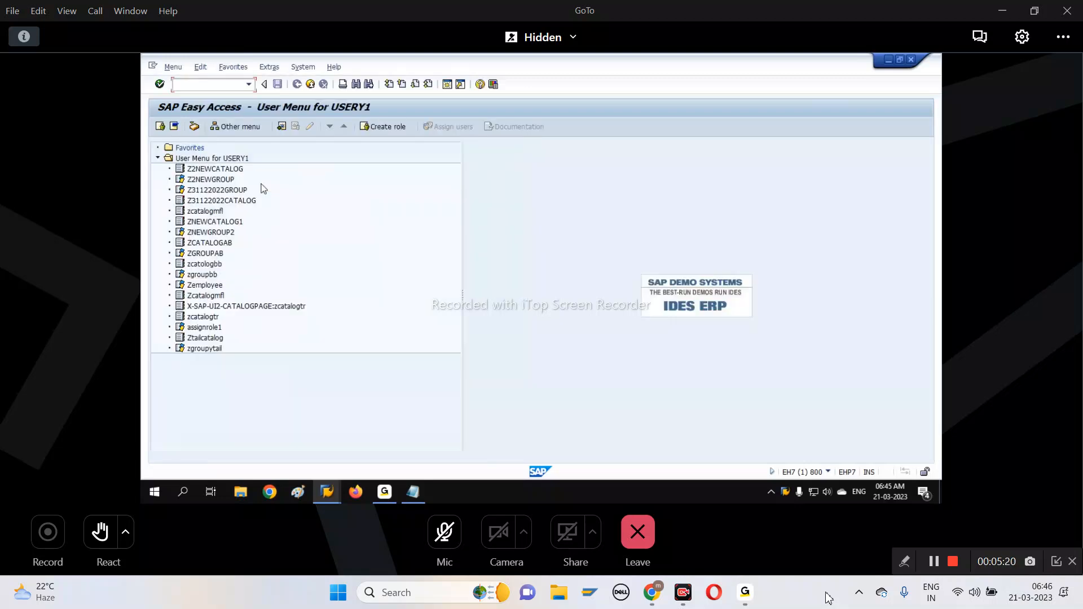
# Start transaction SE37 and display the function module BAPI_FLIGHT_GETLIST
pyautogui.write('SE37')
pyautogui.press('Return')
pyautogui.write('B')
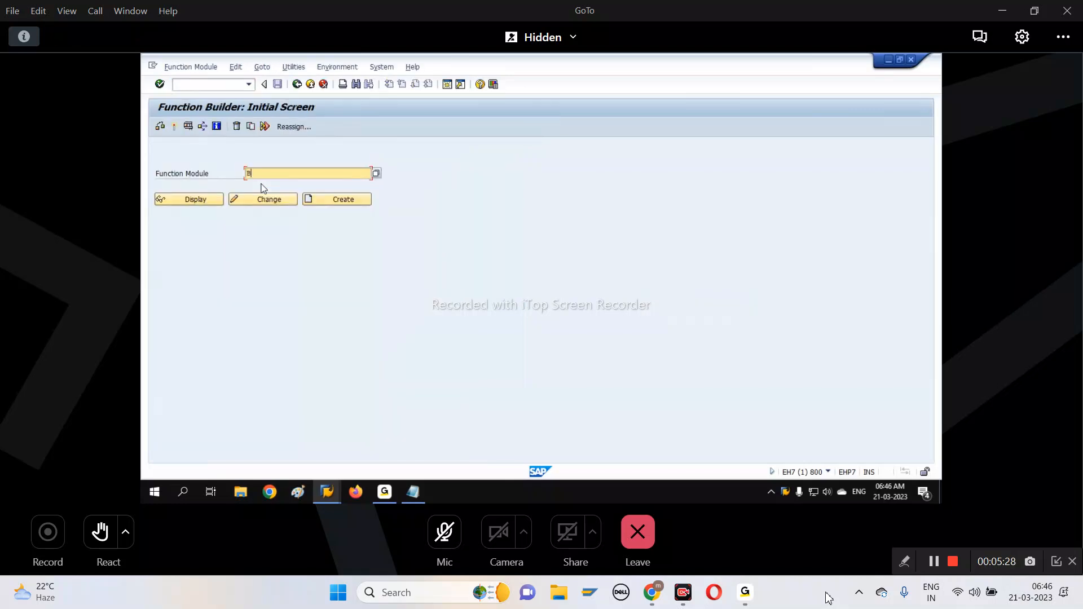
pyautogui.write('API)')
pyautogui.write('FLIGH')
pyautogui.write('T_GETLIST')
pyautogui.click(211, 200)
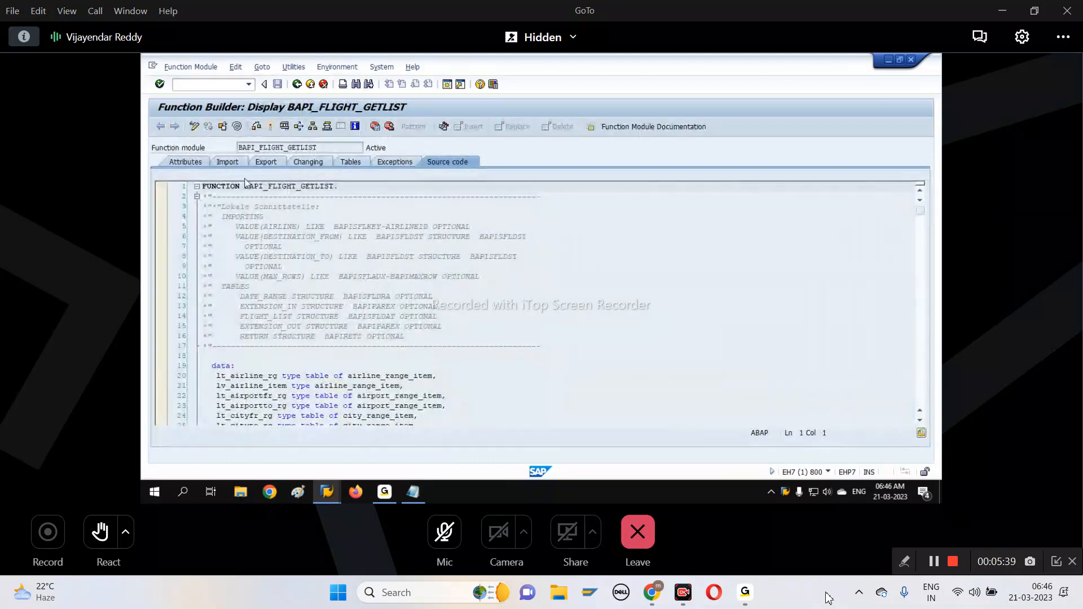
pyautogui.moveTo(319, 148); pyautogui.dragTo(218, 149)
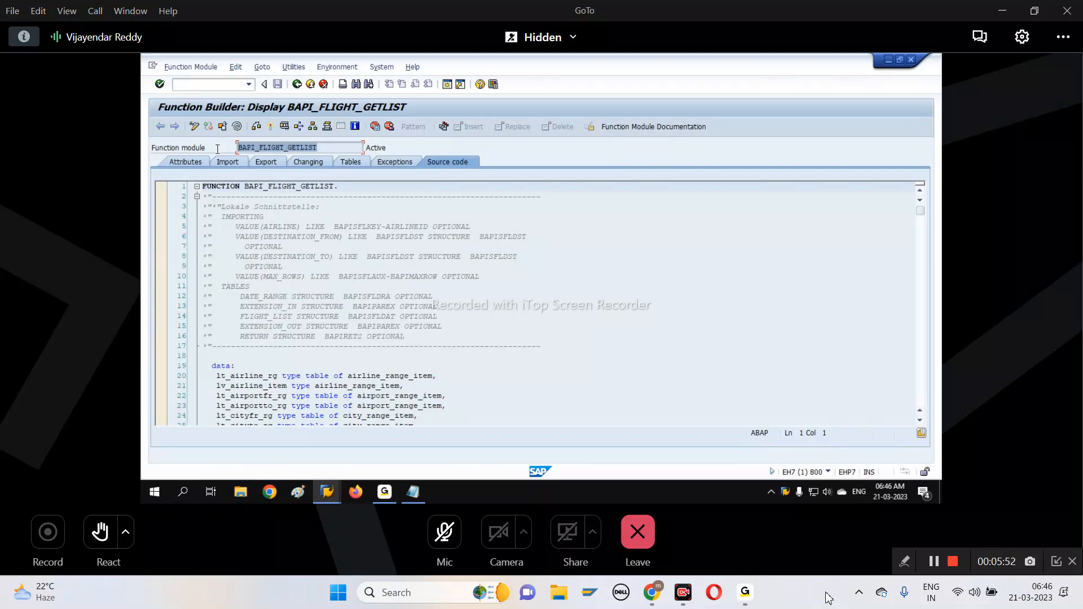
# Examine the import parameters AIRLINE, DESTINATION_FROM, DESTINATION_TO and MAX_ROWS, widening the Optional column to read its heading
pyautogui.click(233, 163)
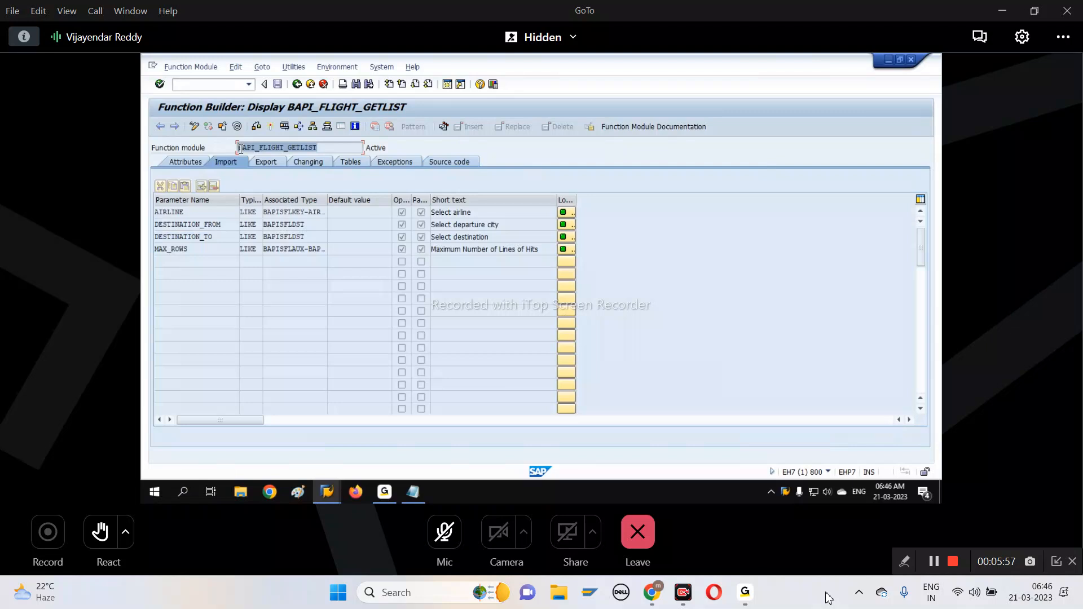
pyautogui.moveTo(214, 237); pyautogui.dragTo(142, 249)
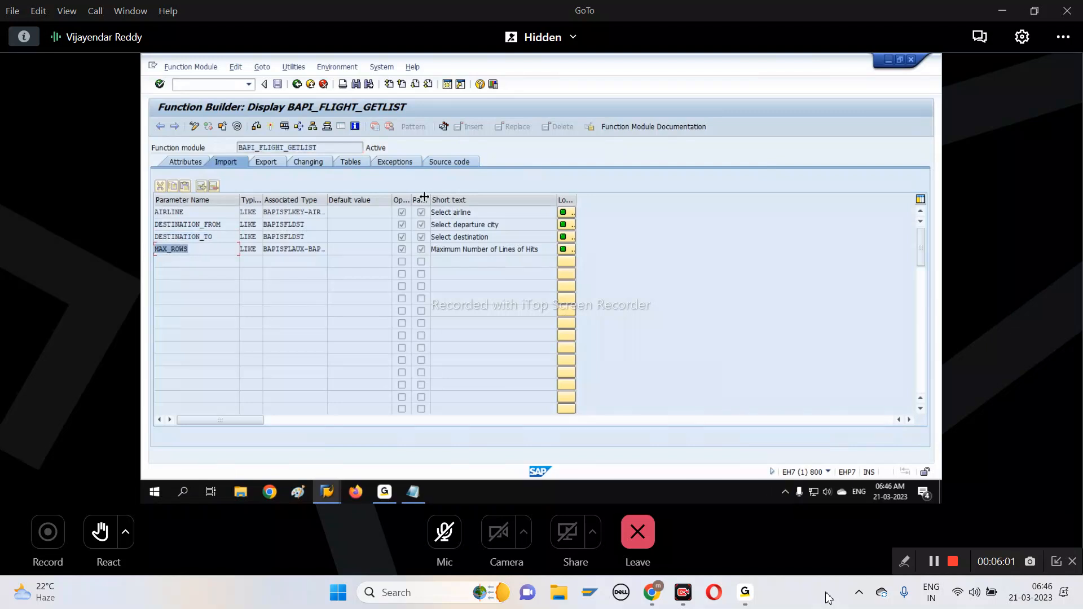
pyautogui.moveTo(412, 198); pyautogui.dragTo(438, 199)
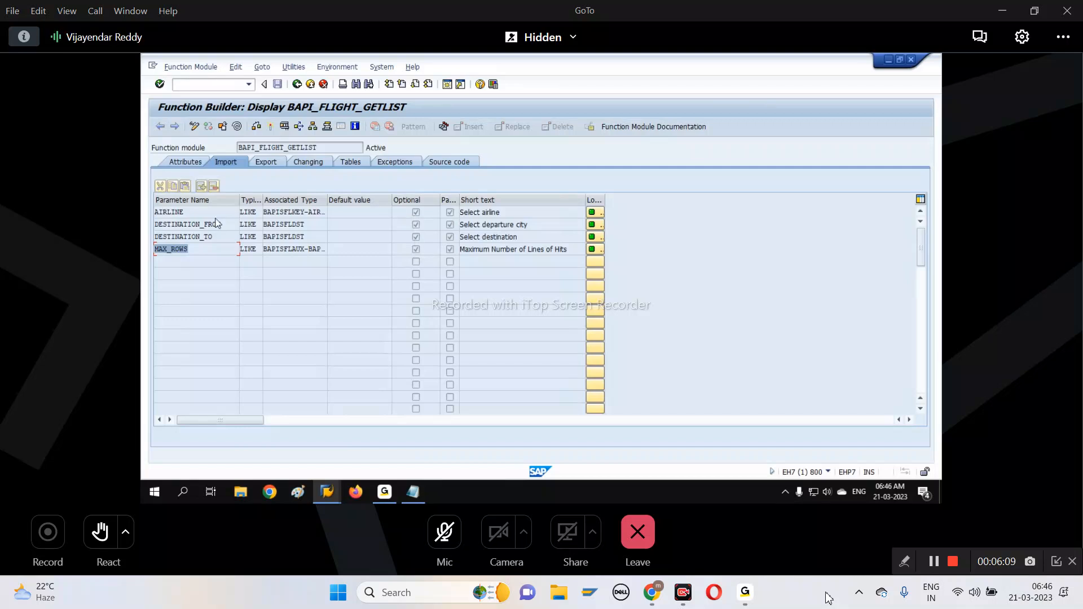
pyautogui.click(165, 213)
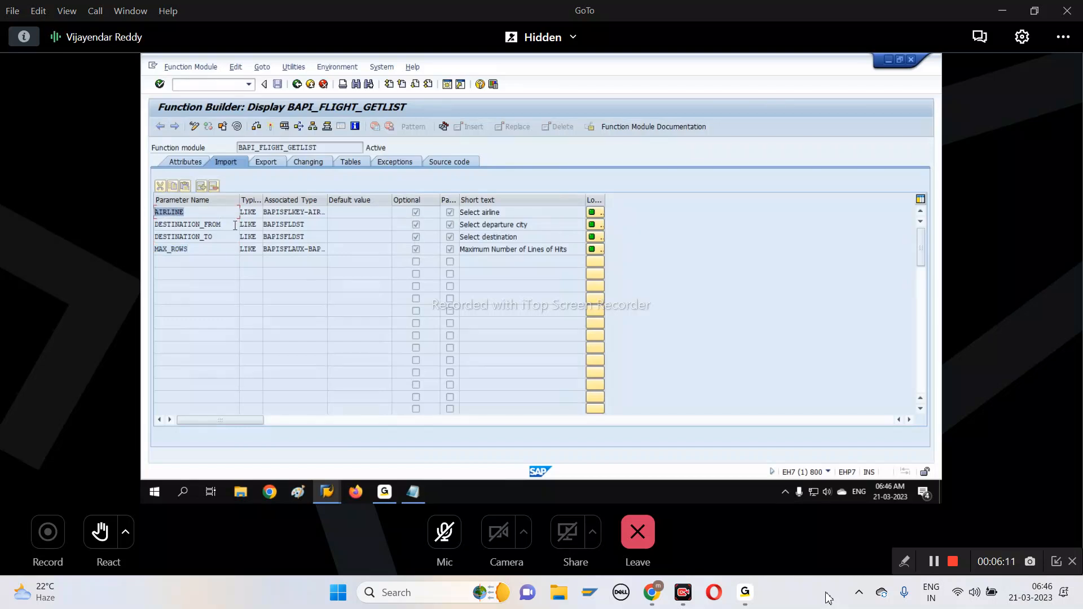
pyautogui.click(236, 225)
pyautogui.click(232, 238)
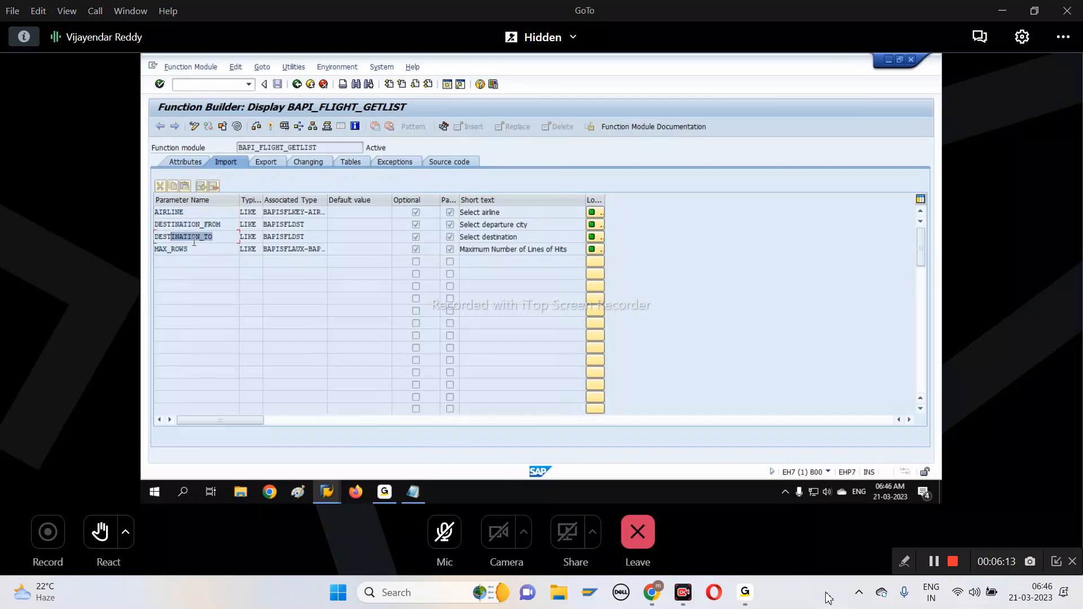
pyautogui.click(212, 249)
pyautogui.click(220, 214)
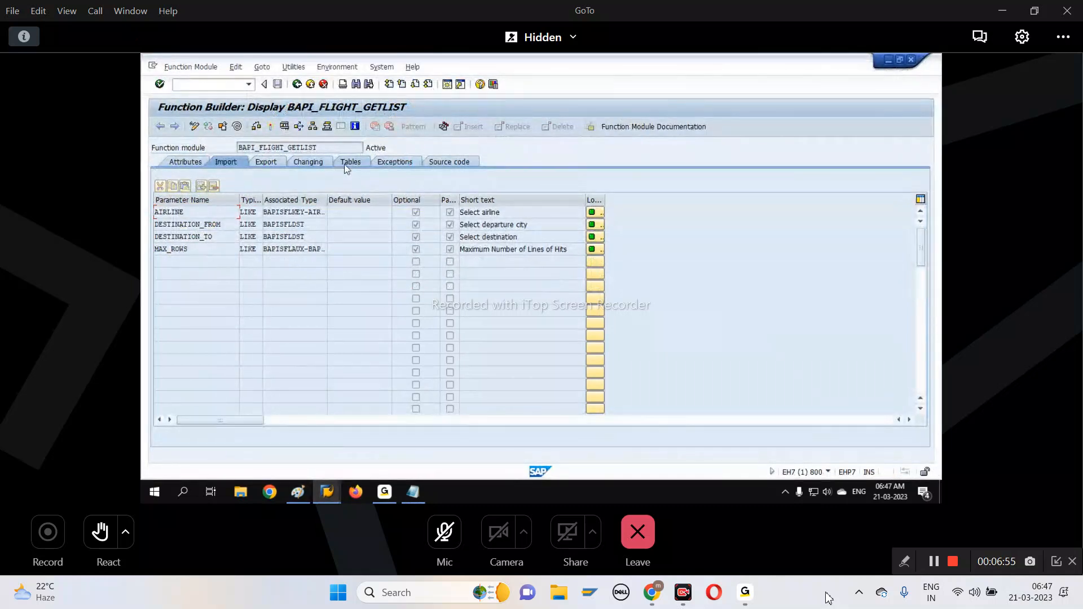
# Check the function module's export parameters and table parameters, focusing on FLIGHT_LIST and its short text
pyautogui.click(265, 161)
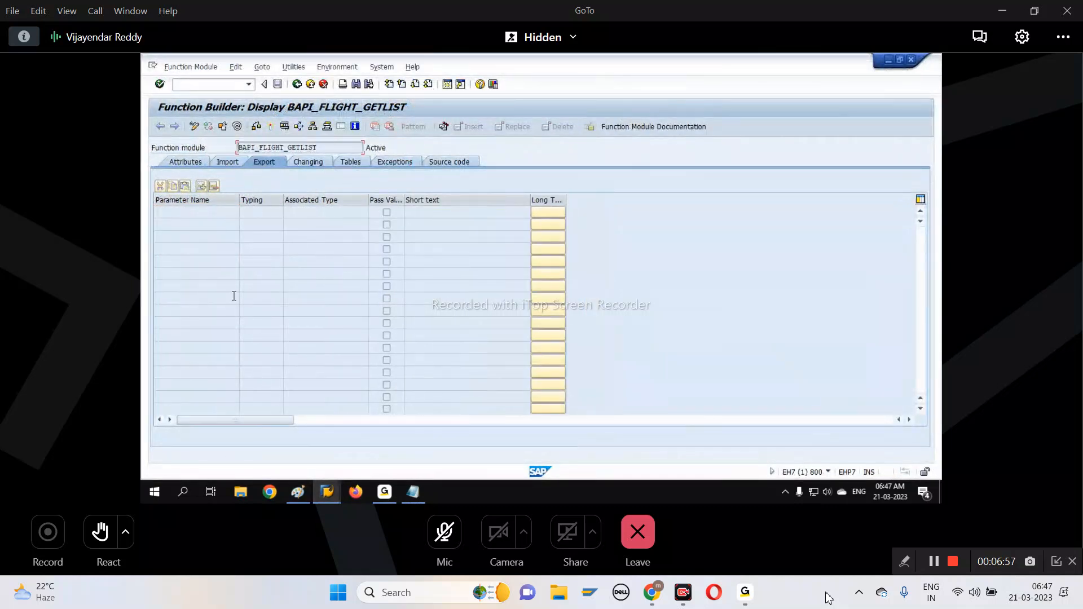
pyautogui.click(350, 162)
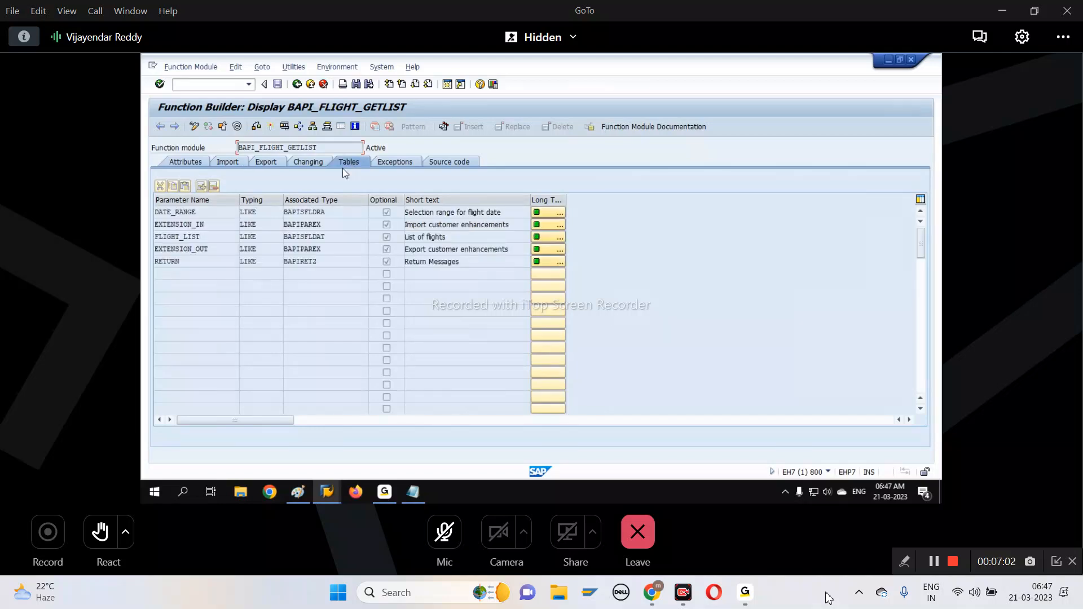
pyautogui.click(348, 161)
pyautogui.moveTo(213, 241); pyautogui.dragTo(142, 245)
pyautogui.moveTo(216, 235); pyautogui.dragTo(144, 232)
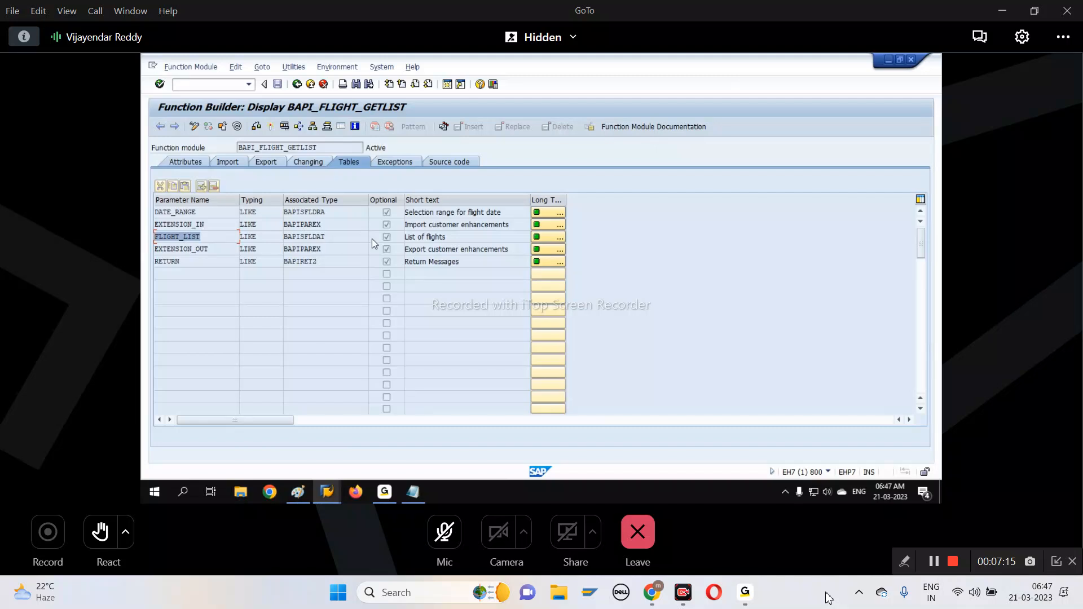
pyautogui.moveTo(455, 237); pyautogui.dragTo(391, 242)
pyautogui.click(466, 237)
pyautogui.moveTo(466, 237); pyautogui.dragTo(401, 239)
pyautogui.click(478, 241)
pyautogui.moveTo(215, 237); pyautogui.dragTo(142, 234)
pyautogui.moveTo(458, 239); pyautogui.dragTo(397, 240)
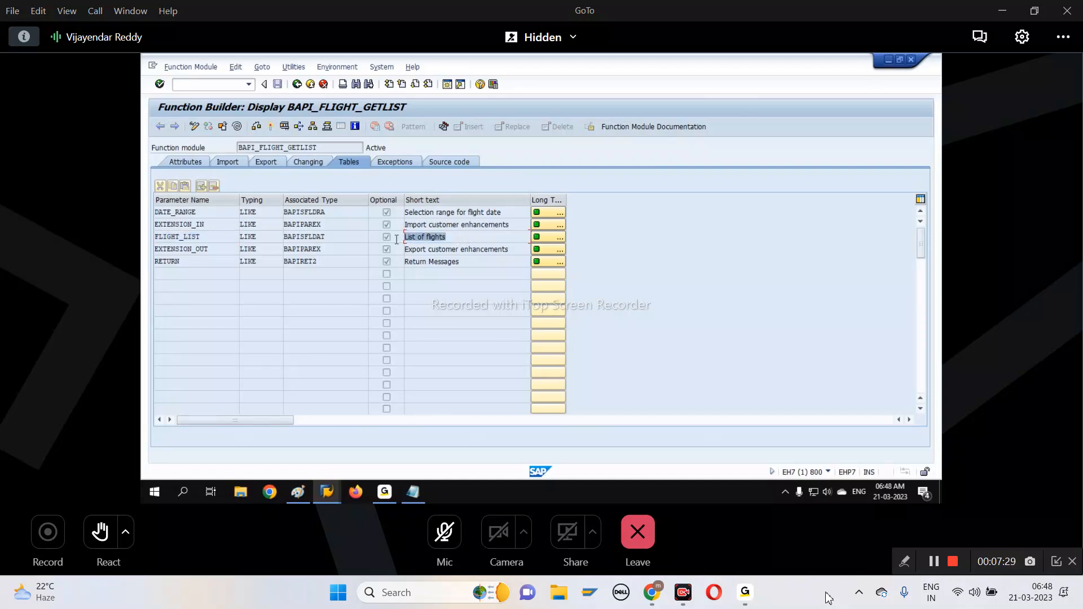
pyautogui.click(457, 240)
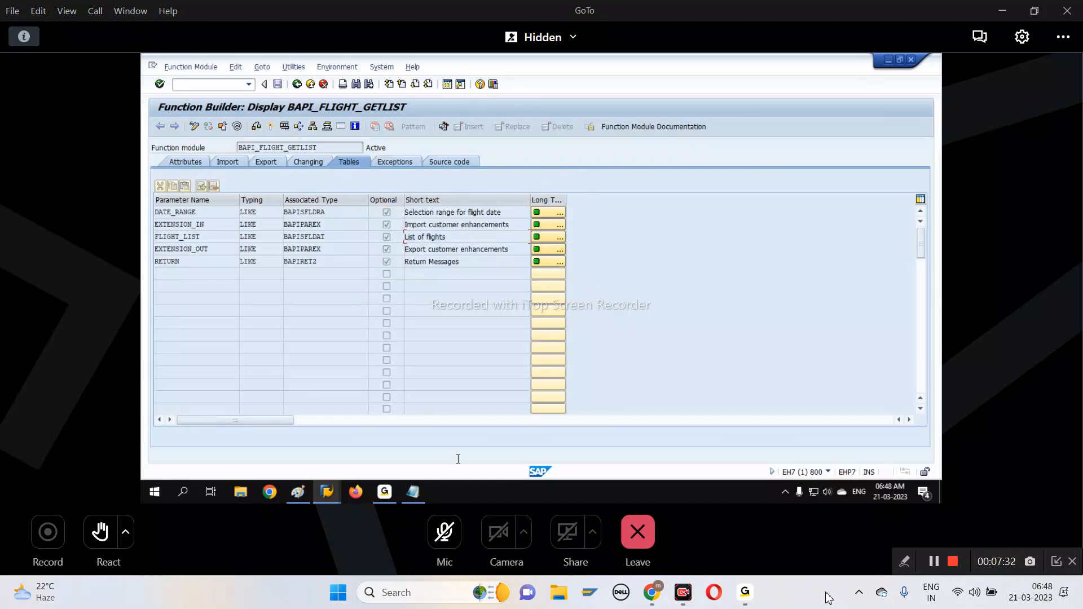
# Switch to Paint, paste the captured Tables view and place it beside the Import screenshot
pyautogui.click(325, 492)
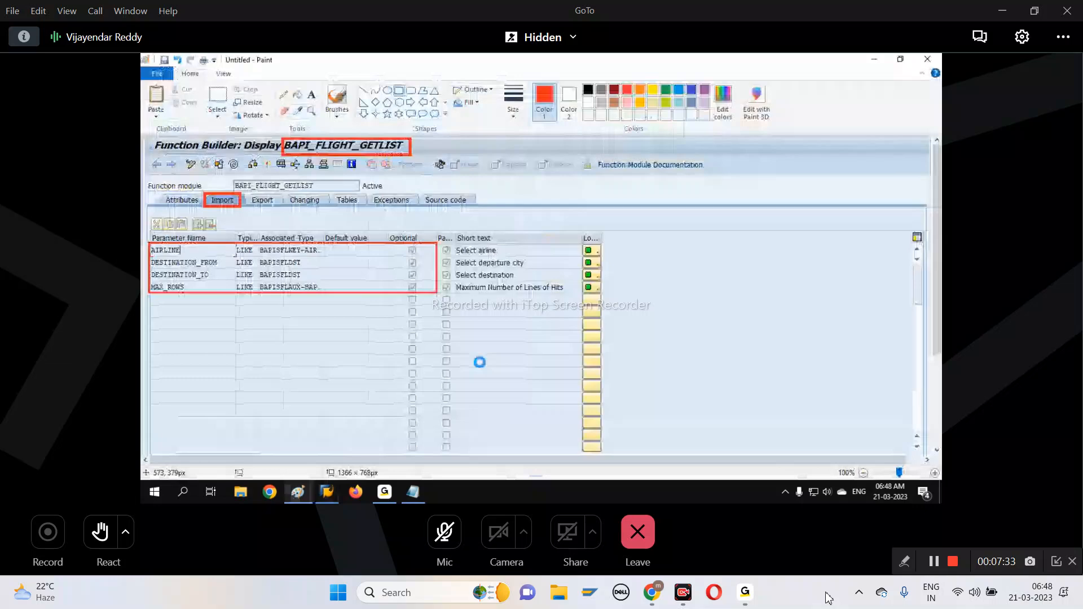
pyautogui.hotkey('ctrl', 'v')
pyautogui.moveTo(406, 323)
pyautogui.mouseDown()
pyautogui.moveTo(698, 289)
pyautogui.moveTo(725, 330)
pyautogui.moveTo(713, 323)
pyautogui.moveTo(725, 320)
pyautogui.mouseUp()
pyautogui.moveTo(644, 328)
pyautogui.mouseDown()
pyautogui.moveTo(659, 322)
pyautogui.moveTo(641, 331)
pyautogui.mouseUp()
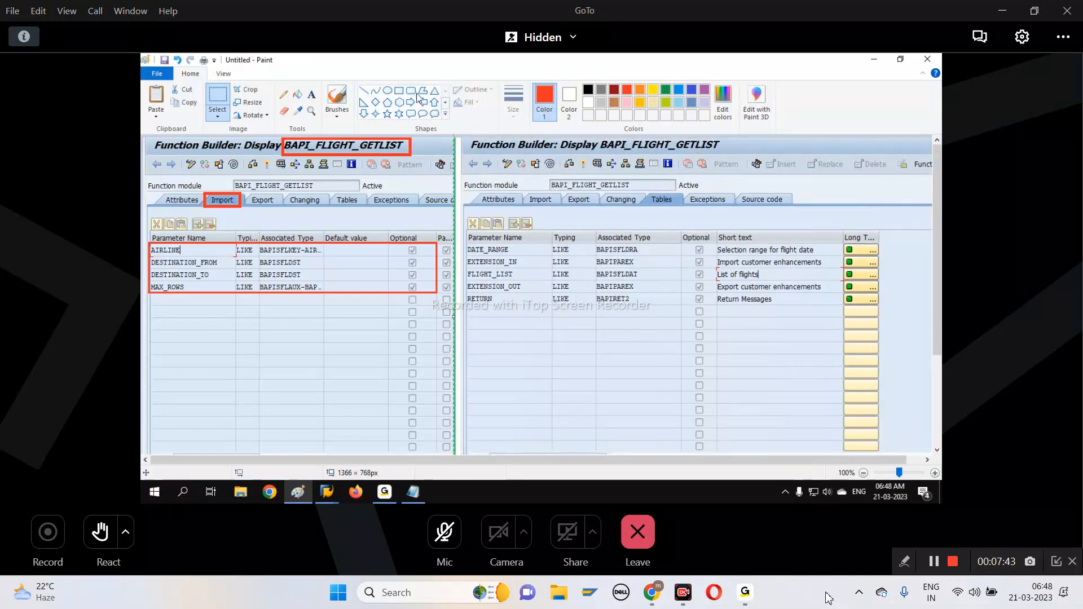
# Draw red rectangles around the pasted view's BAPI name (about 218 × 32 px), its Tables heading and its parameter rows (about 432 × 111 px)
pyautogui.click(399, 90)
pyautogui.moveTo(725, 152); pyautogui.dragTo(599, 136)
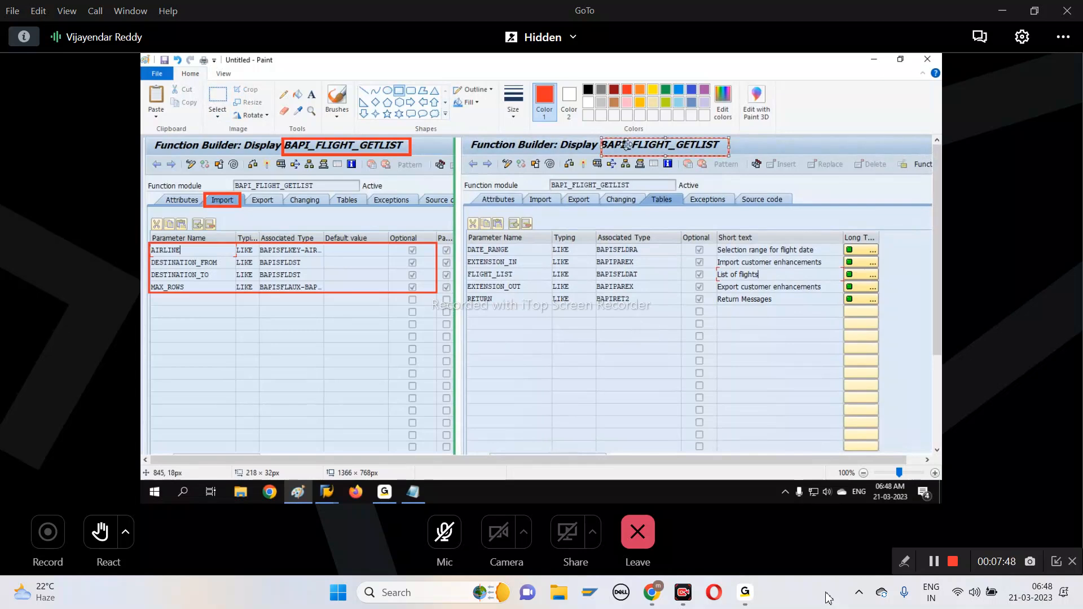
pyautogui.moveTo(646, 193); pyautogui.dragTo(707, 225)
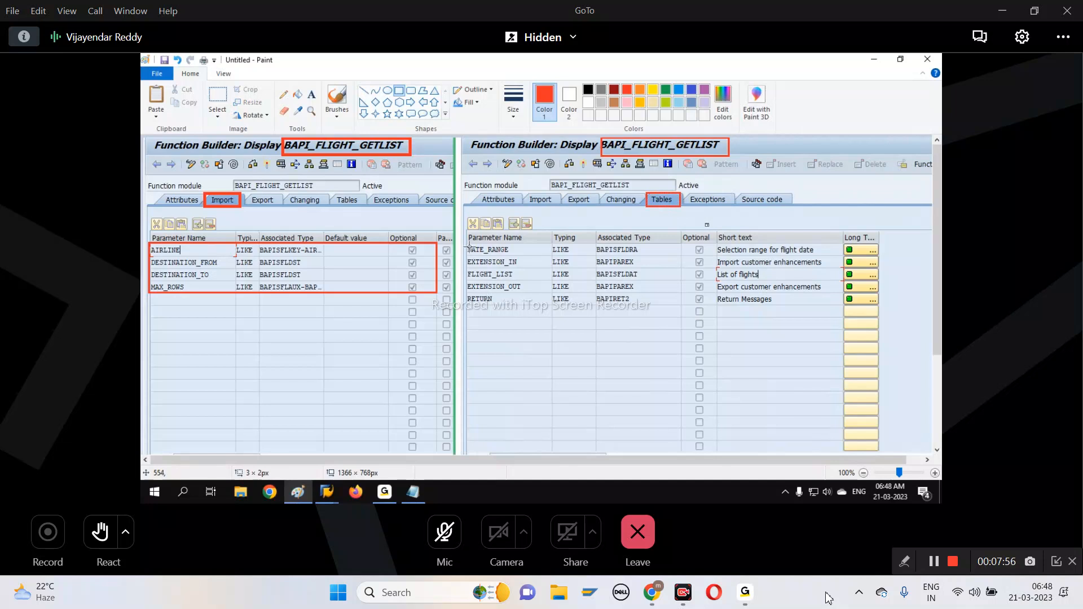
pyautogui.moveTo(464, 240); pyautogui.dragTo(717, 306)
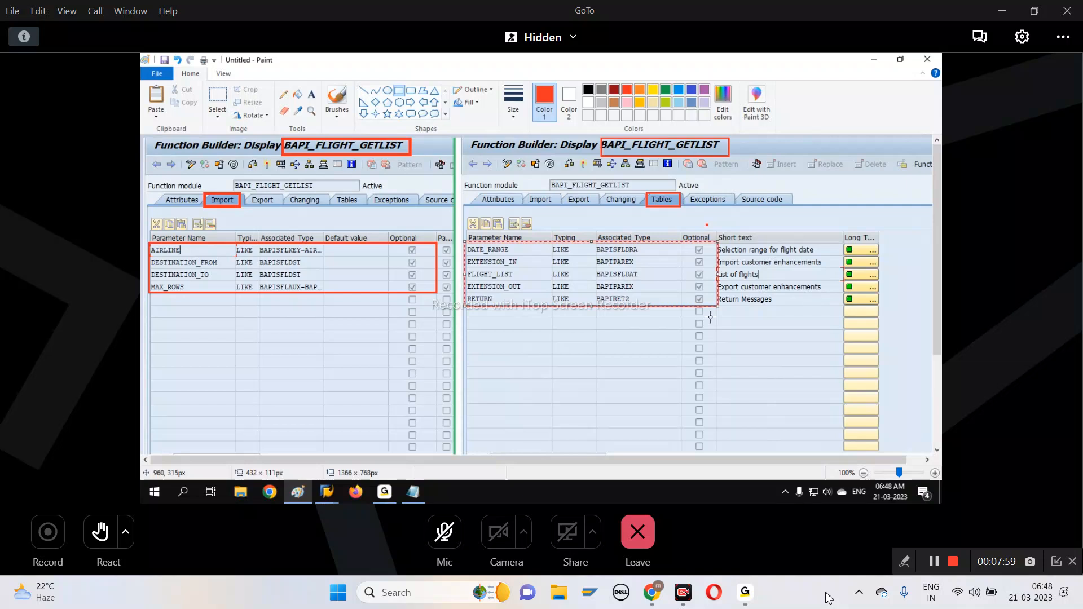
pyautogui.click(692, 344)
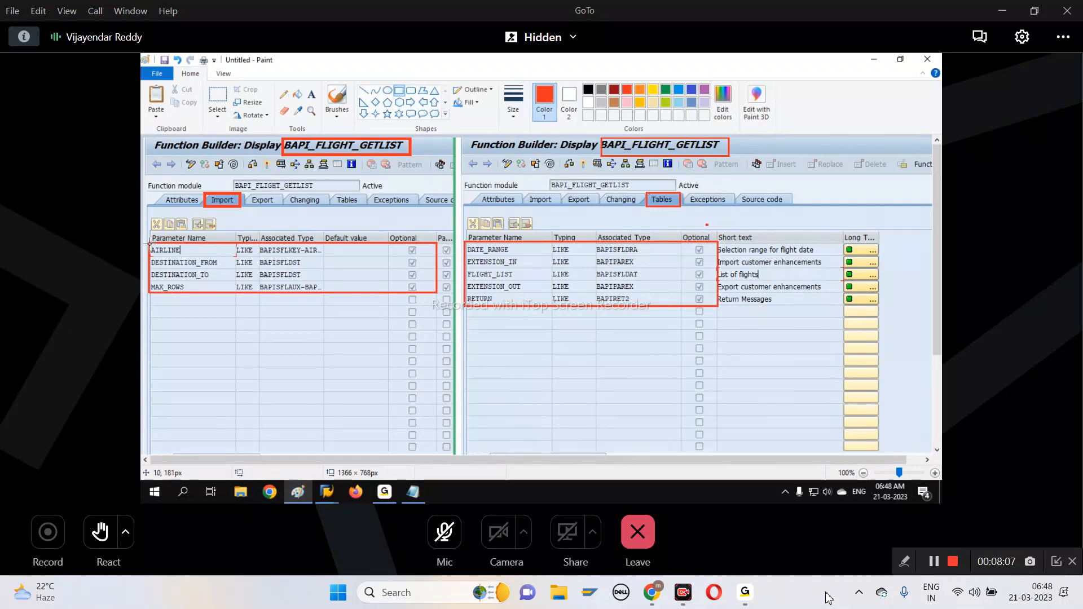
# Frame the AIRLINE import parameter and the FLIGHT_LIST table parameter with red rectangles, the latter about 149 × 21 px
pyautogui.moveTo(148, 244); pyautogui.dragTo(236, 256)
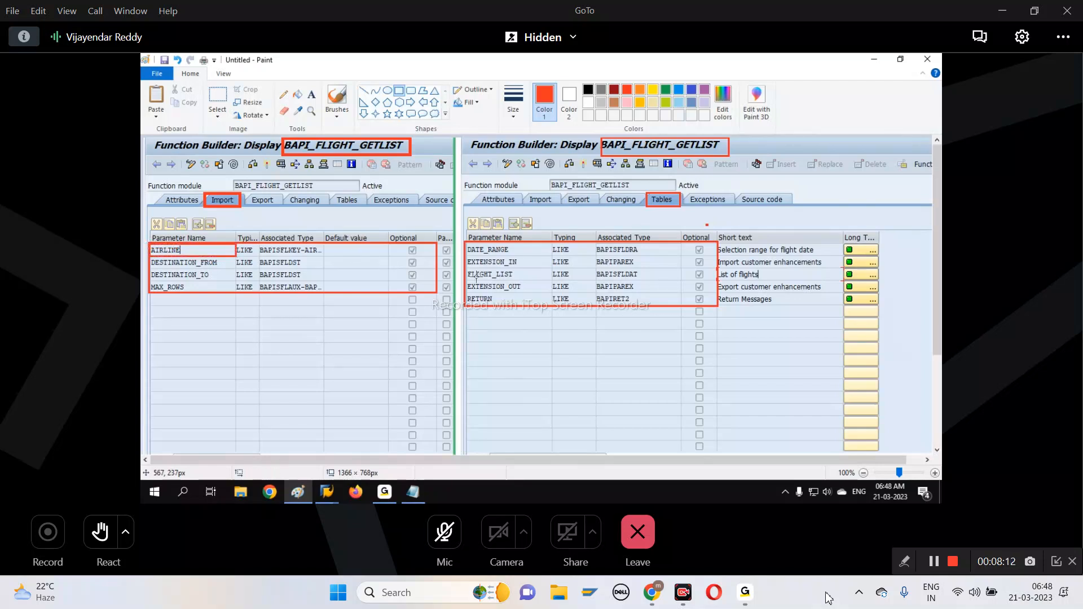
pyautogui.moveTo(465, 268); pyautogui.dragTo(553, 281)
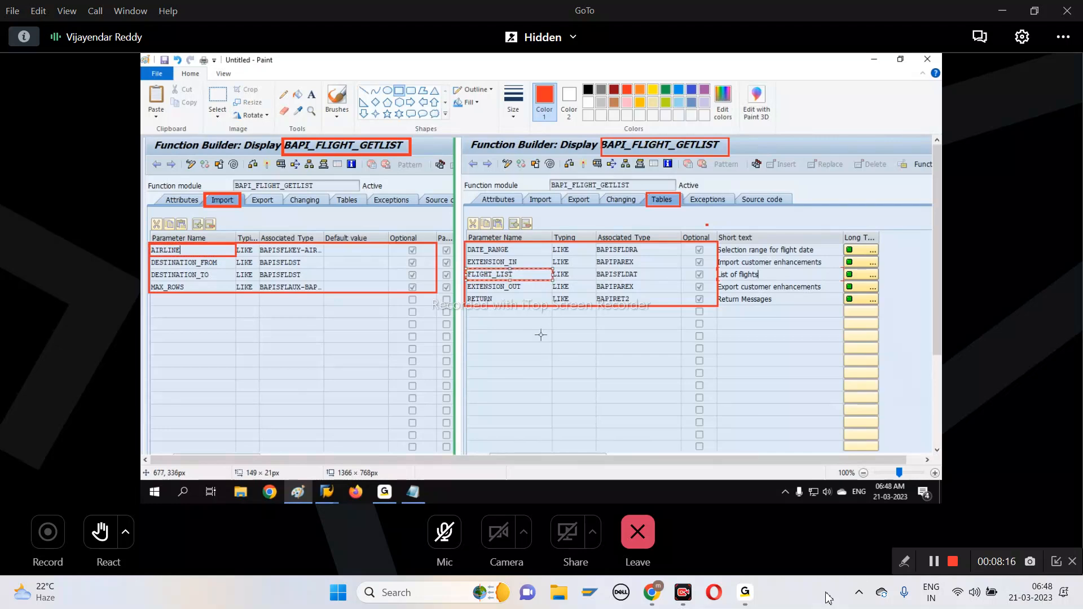
pyautogui.click(542, 335)
# Draw a red rectangle around the Optional column of the import parameters, undoing the first attempt and redrawing it
pyautogui.moveTo(392, 223)
pyautogui.mouseDown()
pyautogui.moveTo(424, 319)
pyautogui.moveTo(417, 312)
pyautogui.mouseUp()
pyautogui.hotkey('ctrl', 'z')
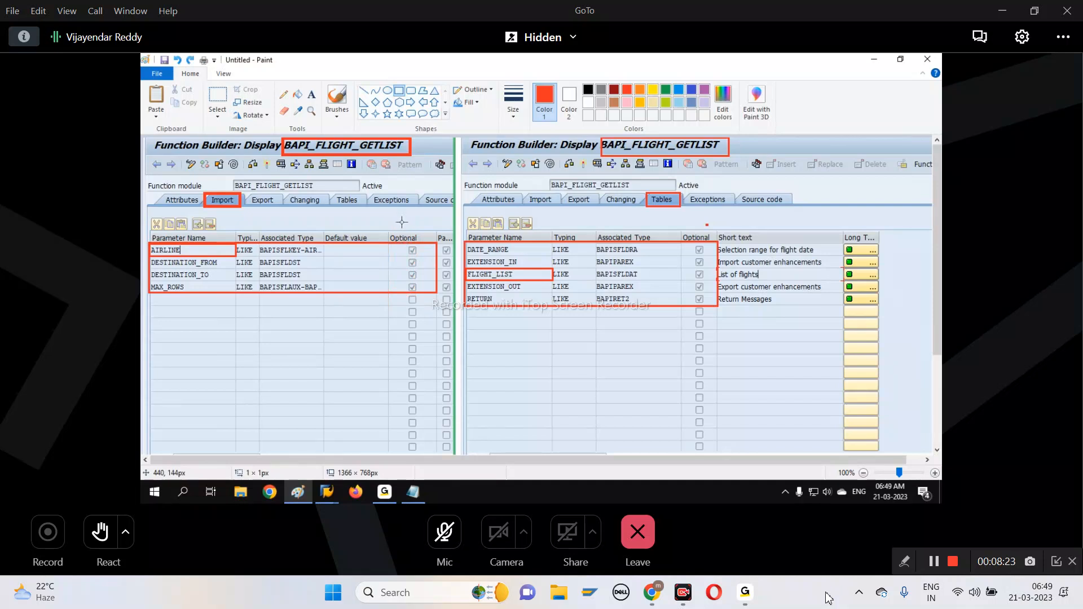
pyautogui.moveTo(401, 222); pyautogui.dragTo(421, 328)
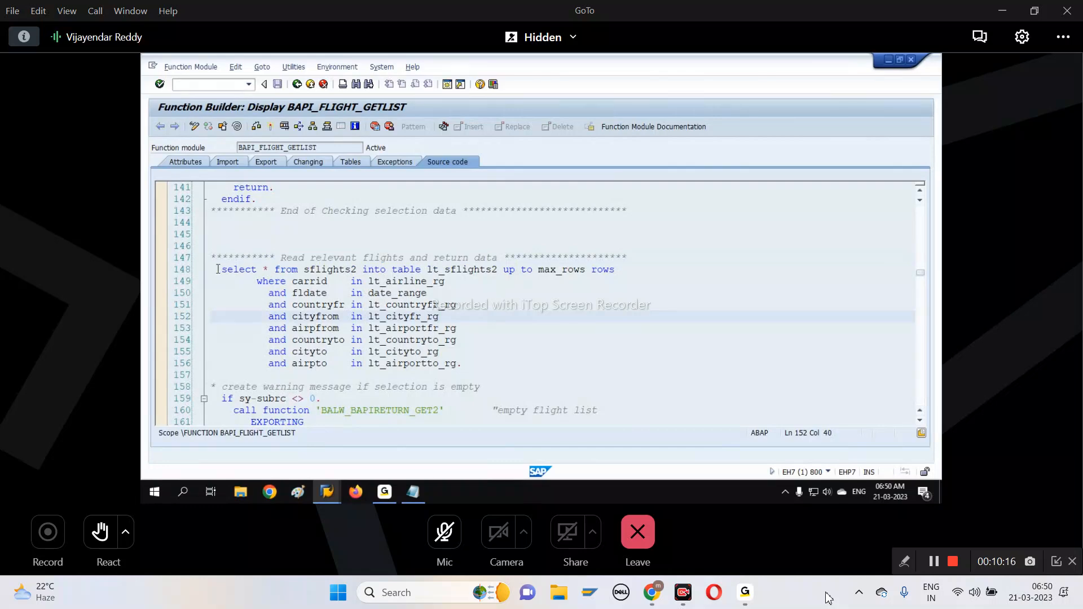
# Examine the select statement on sflights2 and its where conditions in the source code of BAPI_FLIGHT_GETLIST
pyautogui.moveTo(217, 269); pyautogui.dragTo(362, 267)
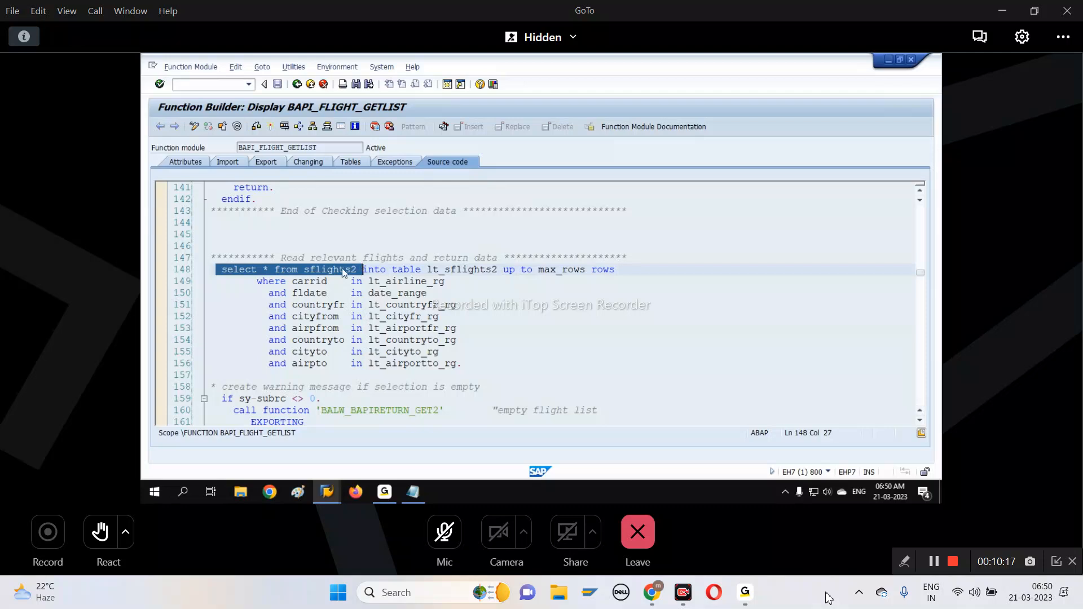
pyautogui.moveTo(293, 280); pyautogui.dragTo(471, 362)
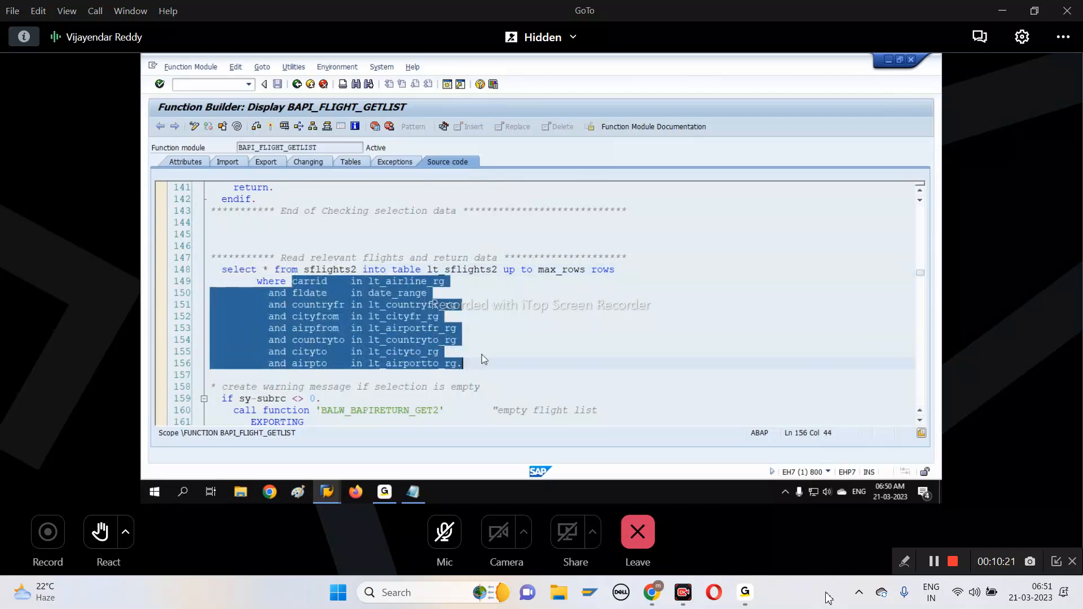
pyautogui.moveTo(217, 269); pyautogui.dragTo(275, 269)
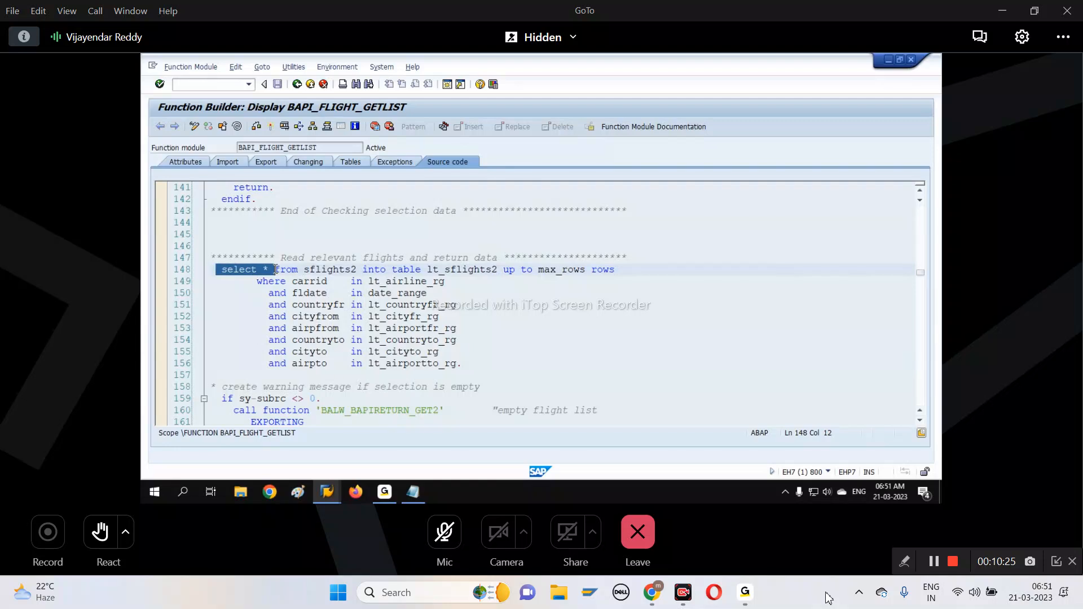
pyautogui.click(357, 234)
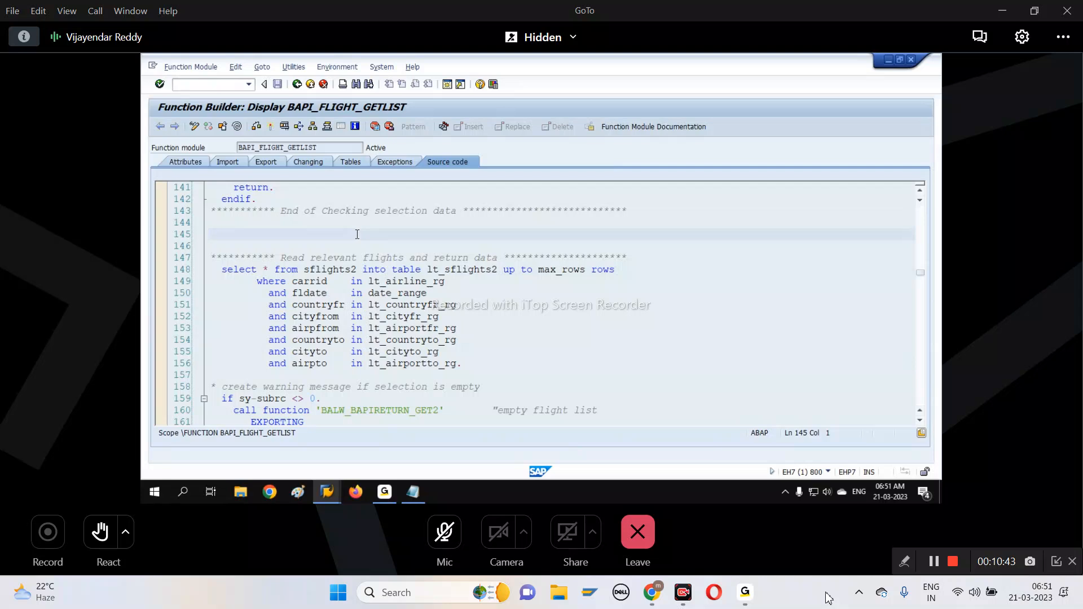
# Switch to Paint, paste the captured source code view, and draw a red rectangle about 217 × 26 px around the BAPI name in the title
pyautogui.click(298, 491)
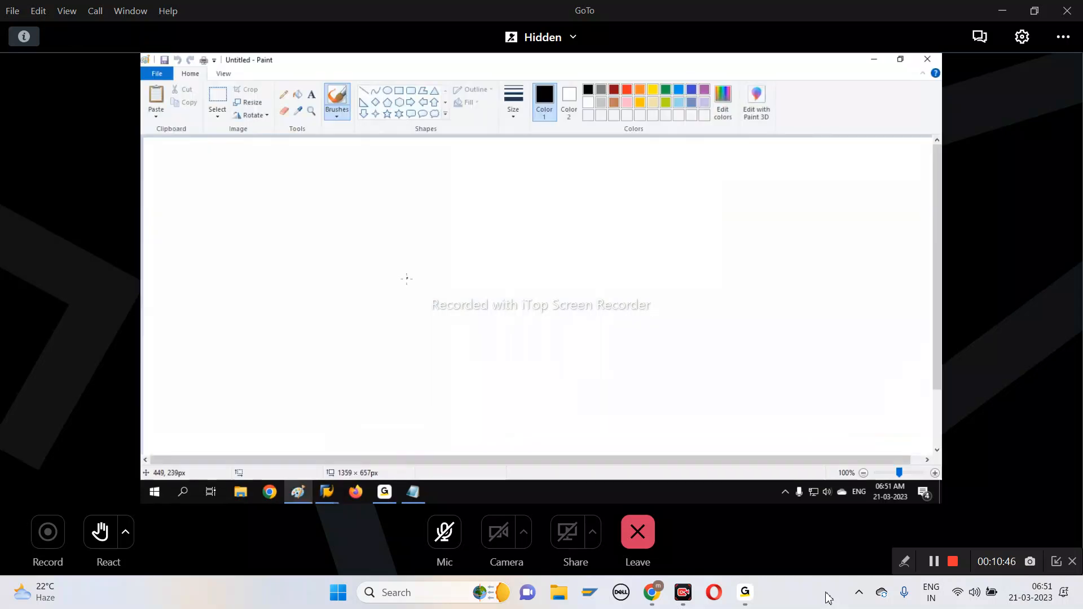
pyautogui.hotkey('ctrl', 'v')
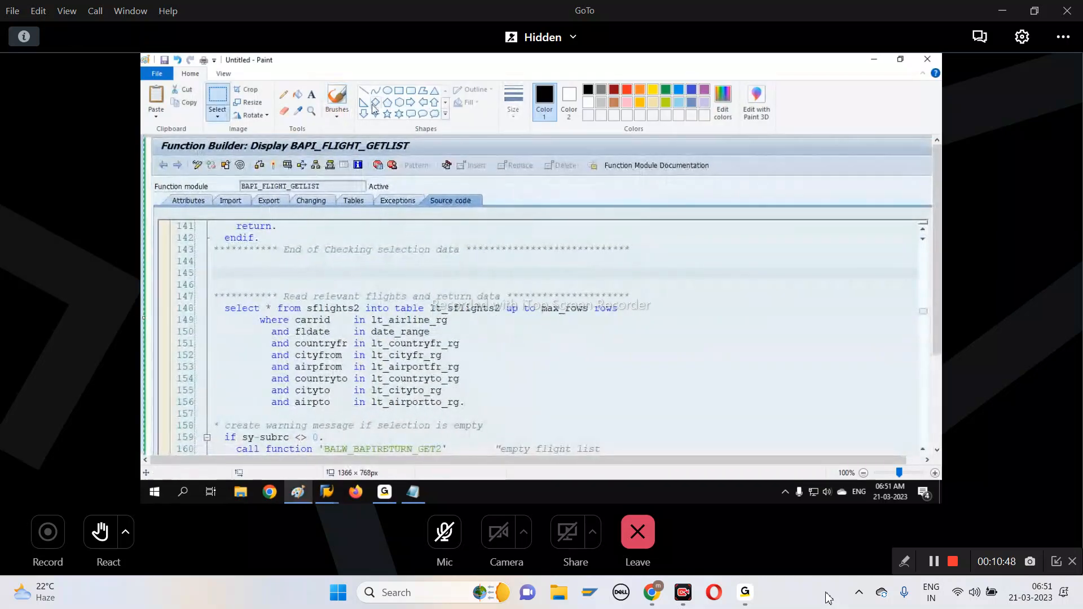
pyautogui.click(399, 90)
pyautogui.moveTo(288, 140); pyautogui.dragTo(415, 154)
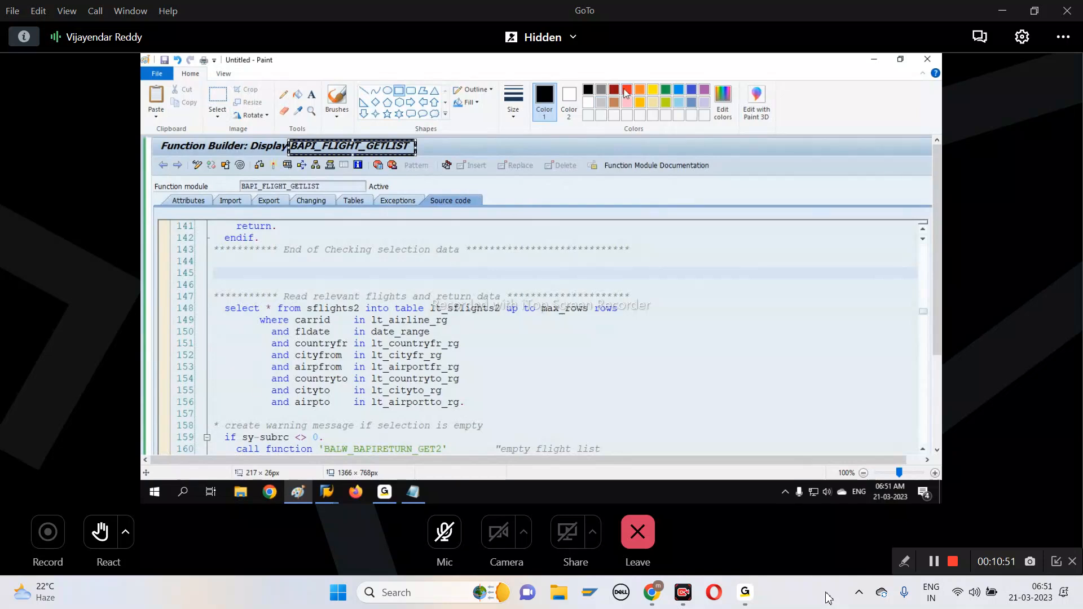
pyautogui.click(626, 92)
pyautogui.click(513, 102)
pyautogui.click(513, 139)
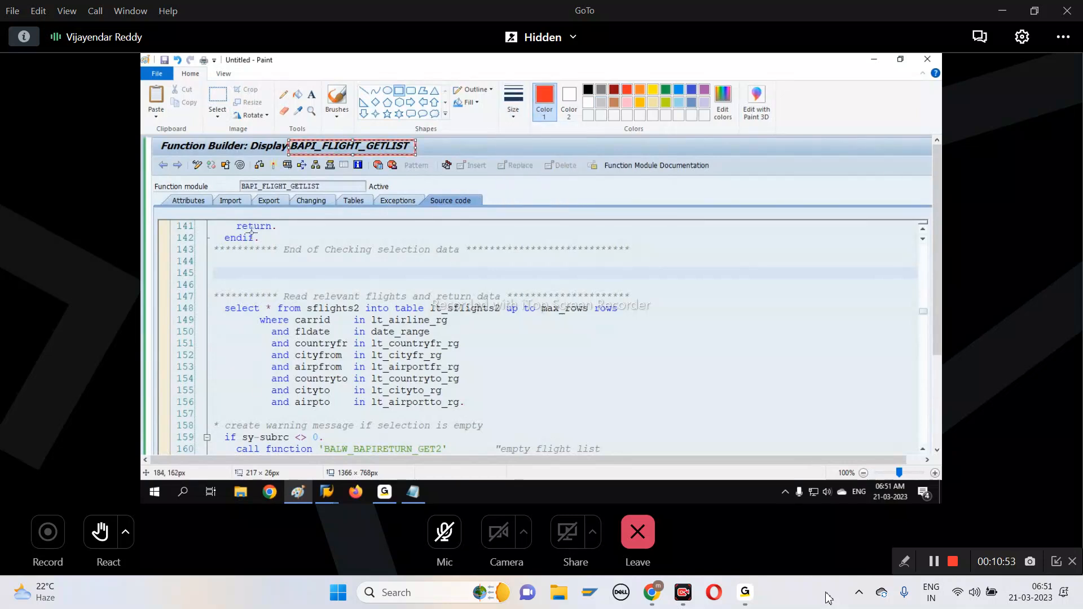
# Frame the Source code heading (about 93 × 23 px), the "Read relevant flights" comment (about 378 × 28 px) and the whole select statement in red
pyautogui.moveTo(428, 195); pyautogui.dragTo(480, 207)
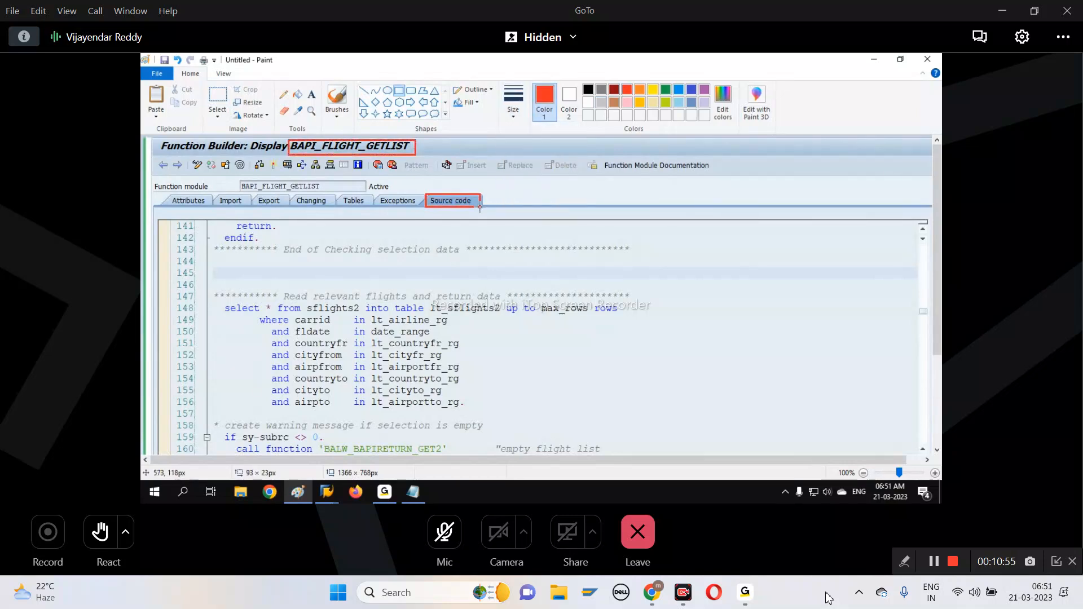
pyautogui.moveTo(216, 301); pyautogui.dragTo(610, 392)
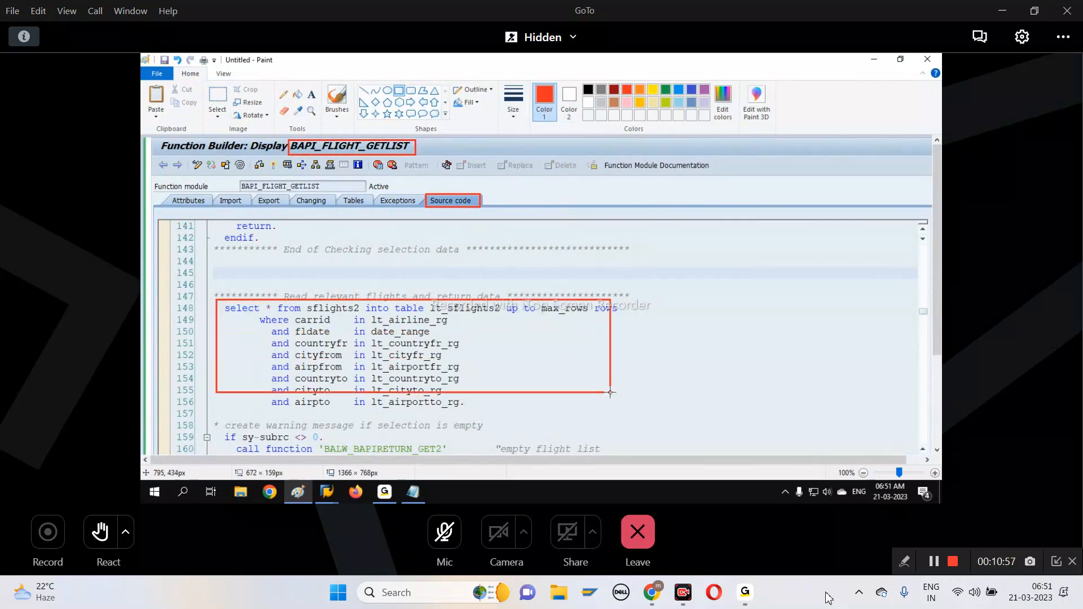
pyautogui.hotkey('ctrl', 'z')
pyautogui.moveTo(281, 286); pyautogui.dragTo(502, 303)
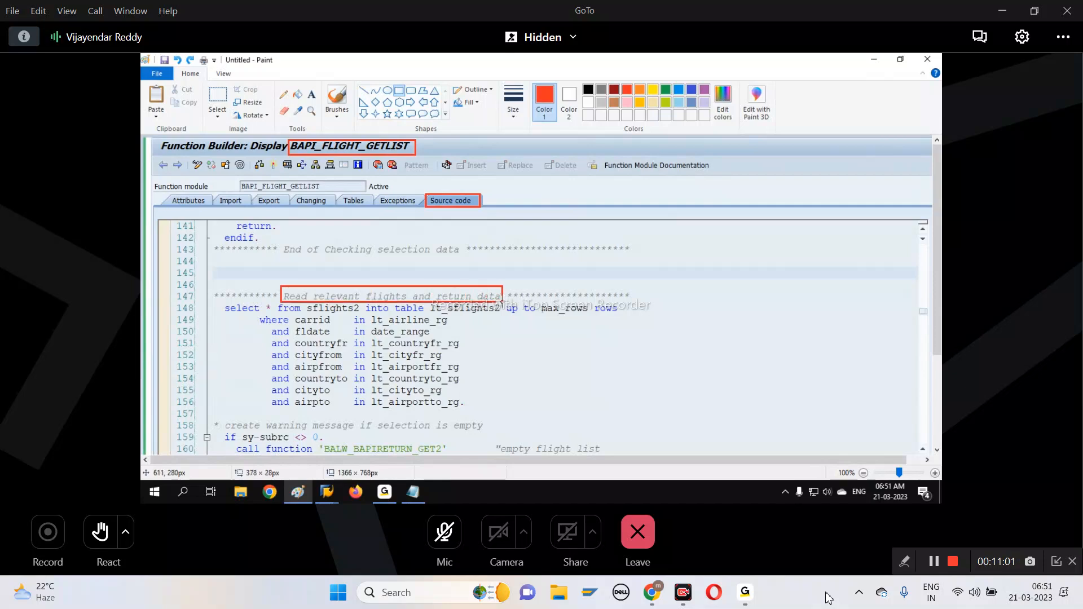
pyautogui.moveTo(218, 303)
pyautogui.mouseDown()
pyautogui.moveTo(369, 319)
pyautogui.moveTo(593, 371)
pyautogui.moveTo(645, 411)
pyautogui.mouseUp()
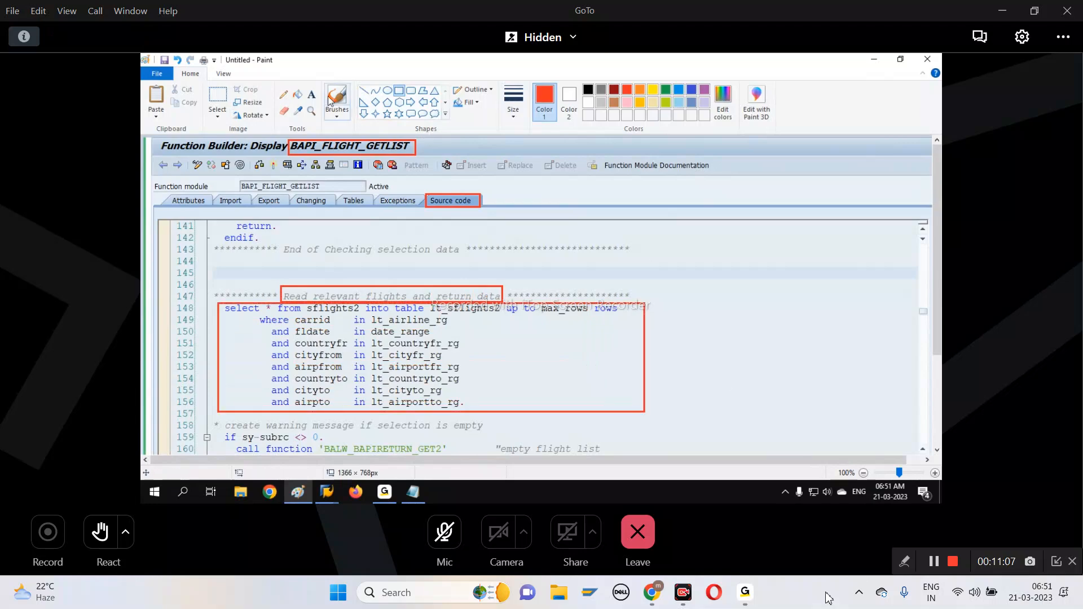
# Add the red text note "SELECT Query is already available in BAPI" beside the framed select statement
pyautogui.click(311, 94)
pyautogui.click(683, 310)
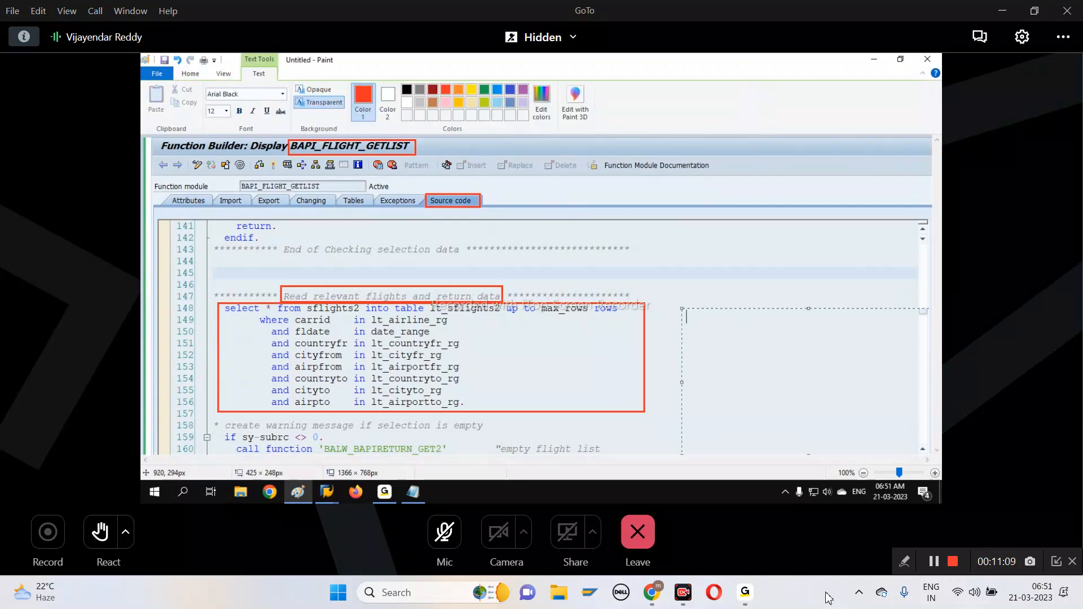
pyautogui.write('SELECT Qu')
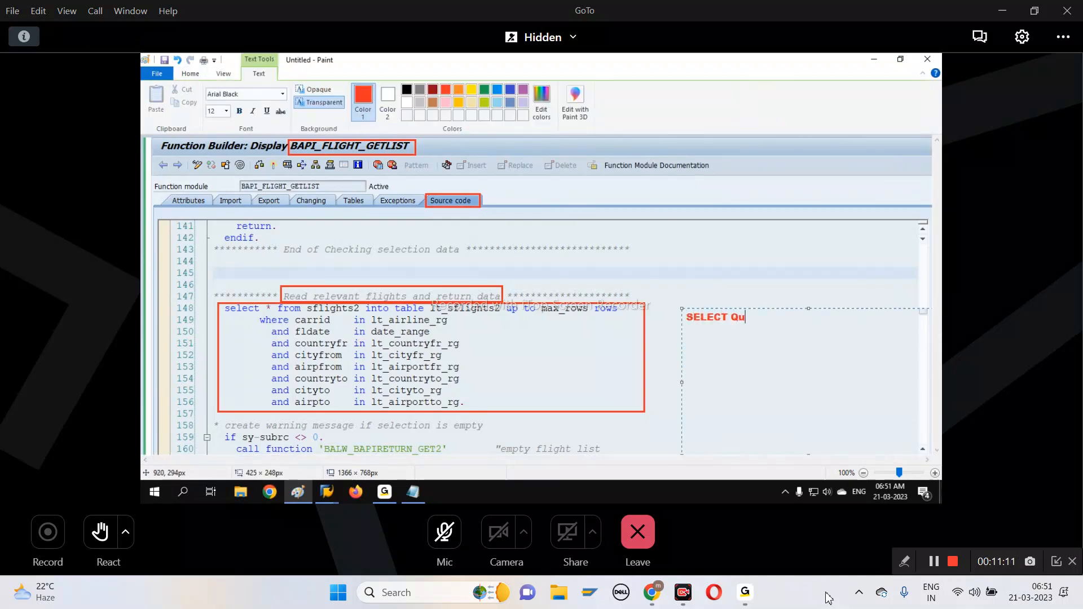
pyautogui.write('ery is already available in BA')
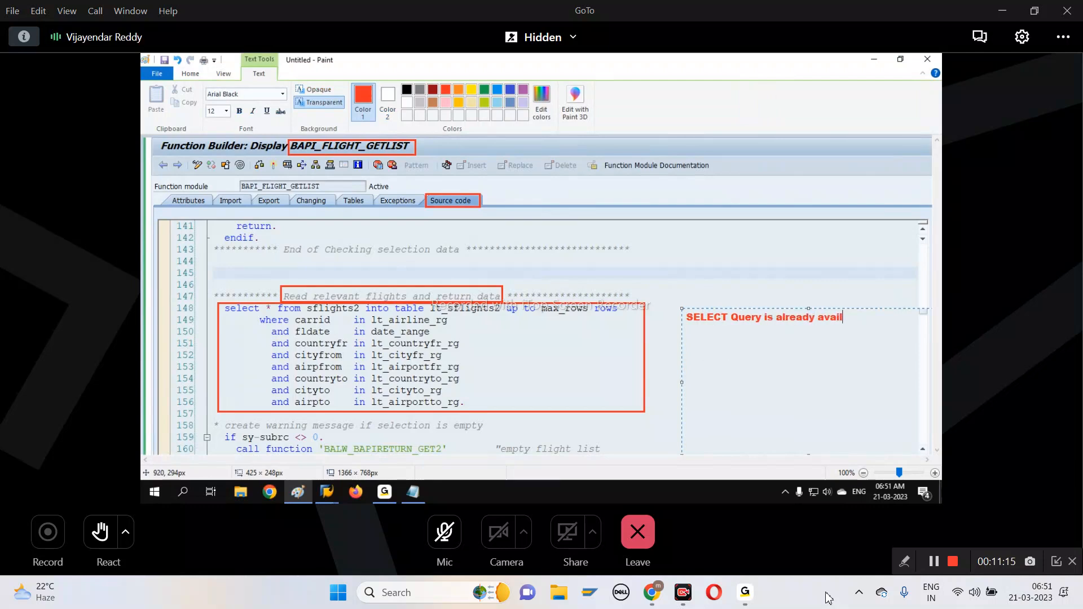
pyautogui.write('PI')
pyautogui.click(776, 274)
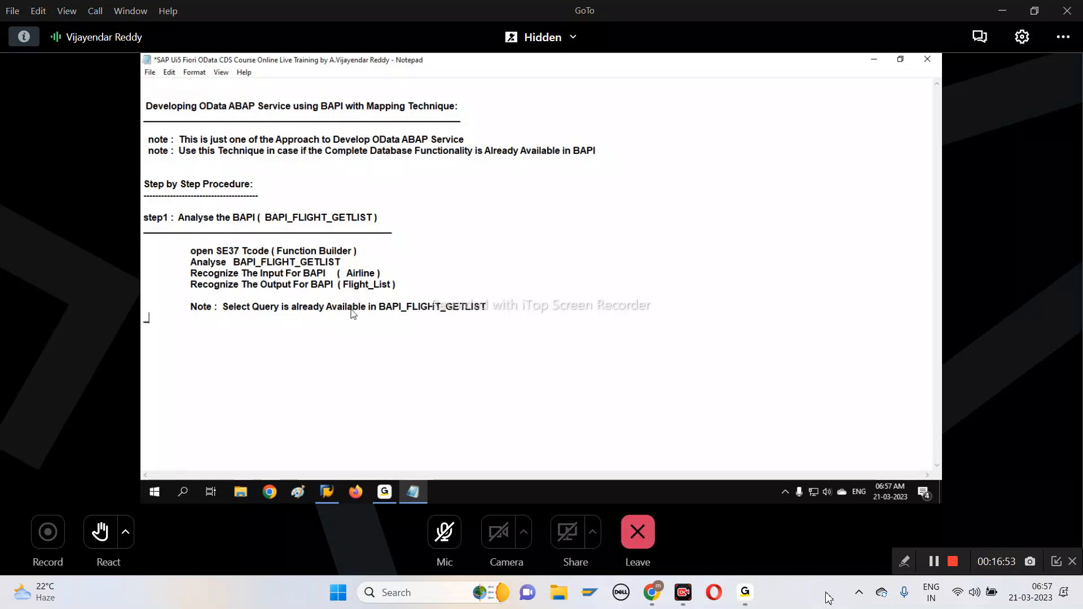
# Add a separator line of underscores below the step1 note about the select query in the Notepad document
pyautogui.write('______________________________________________________________')
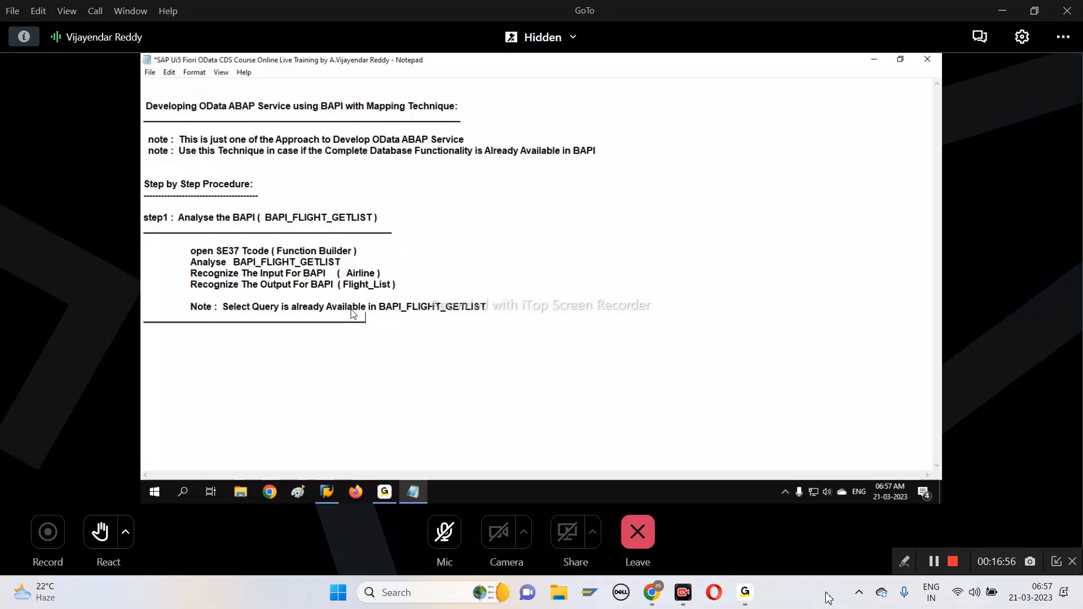
pyautogui.hotkey('shift', 'Up')
pyautogui.hotkey('shift', 'Up')
pyautogui.hotkey('shift', 'Up')
pyautogui.hotkey('shift', 'Up')
pyautogui.hotkey('shift', 'Up')
pyautogui.hotkey('shift', 'Up')
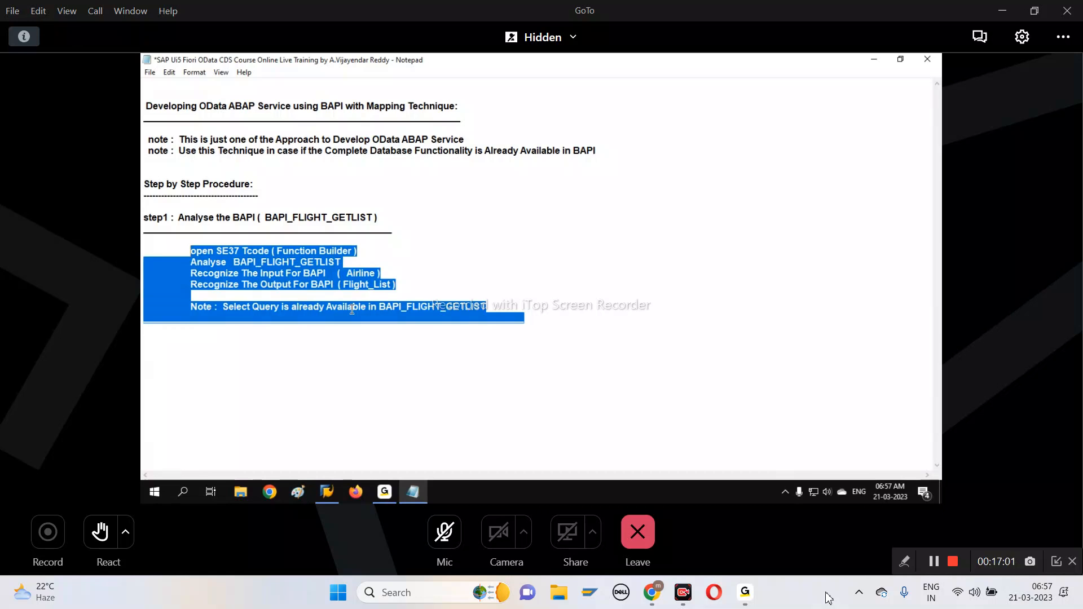
pyautogui.press('Right')
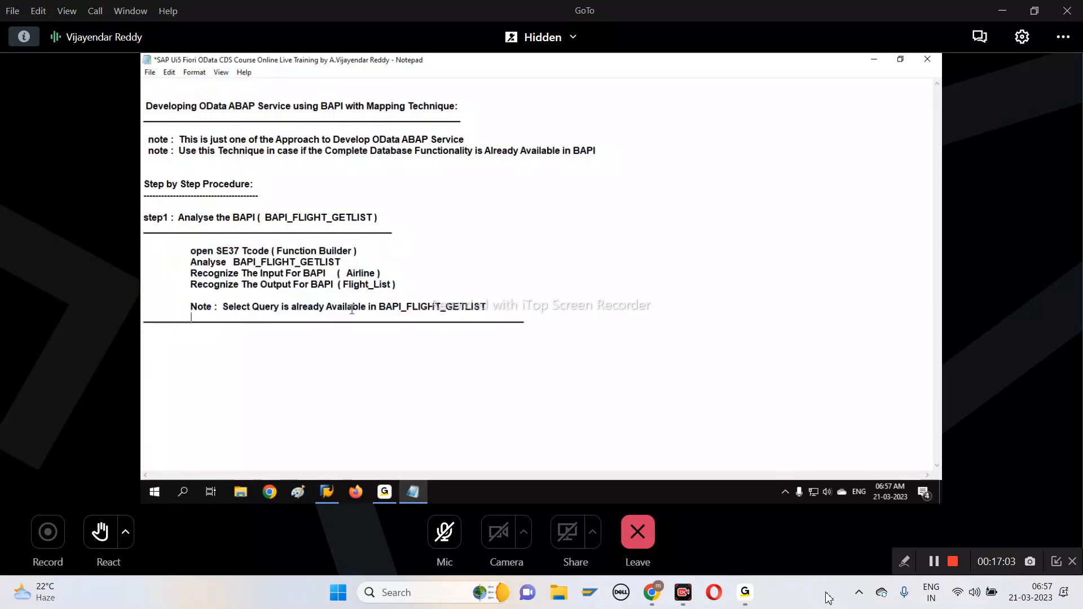
# Write the heading "step2 : Create OData ABAP Service Project" below the separator and underline it with underscores
pyautogui.press('Return')
pyautogui.write('step2 :')
pyautogui.write('Cre')
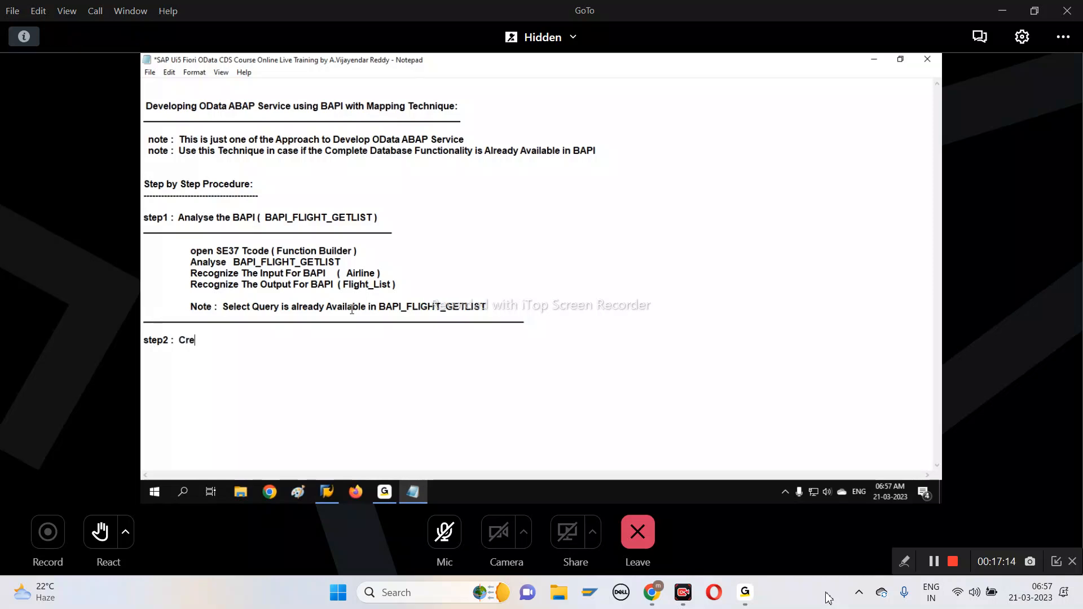
pyautogui.write('ate OData A')
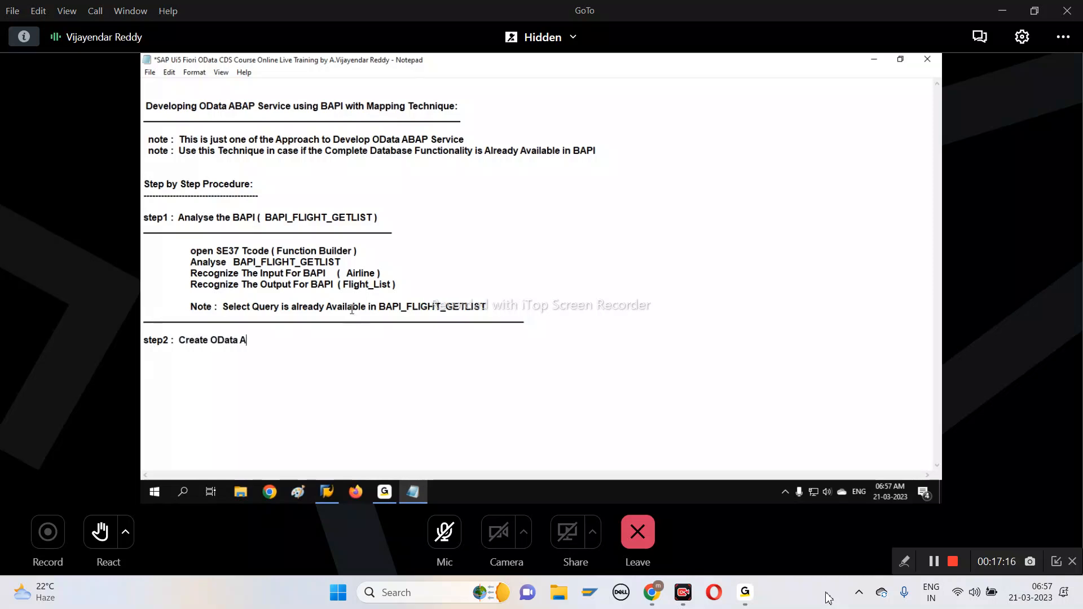
pyautogui.write('BAP Ser')
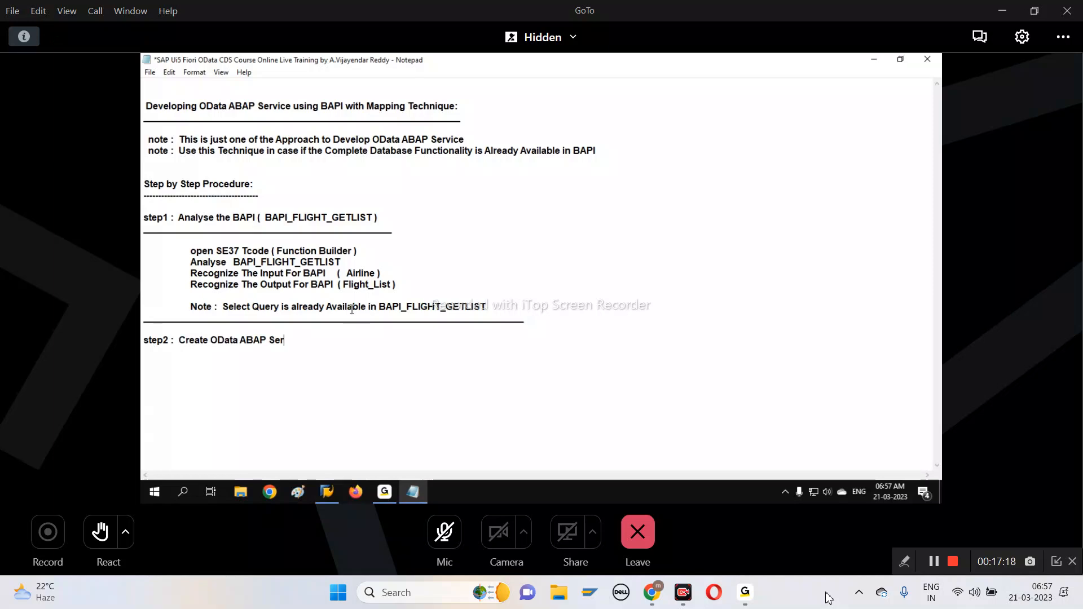
pyautogui.write('vice Project')
pyautogui.press('Return')
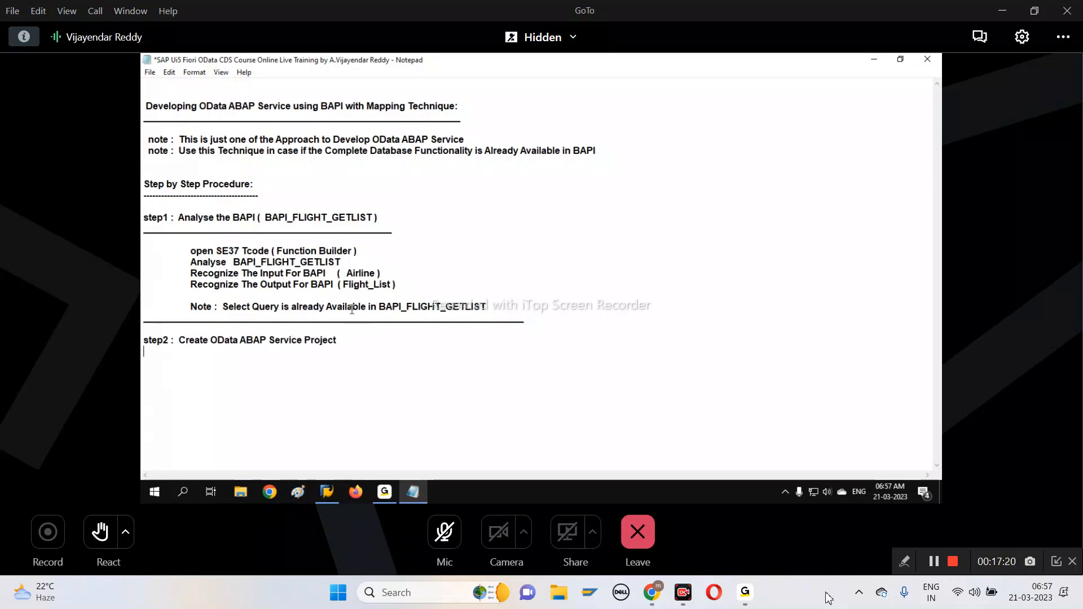
pyautogui.write('____________________________________')
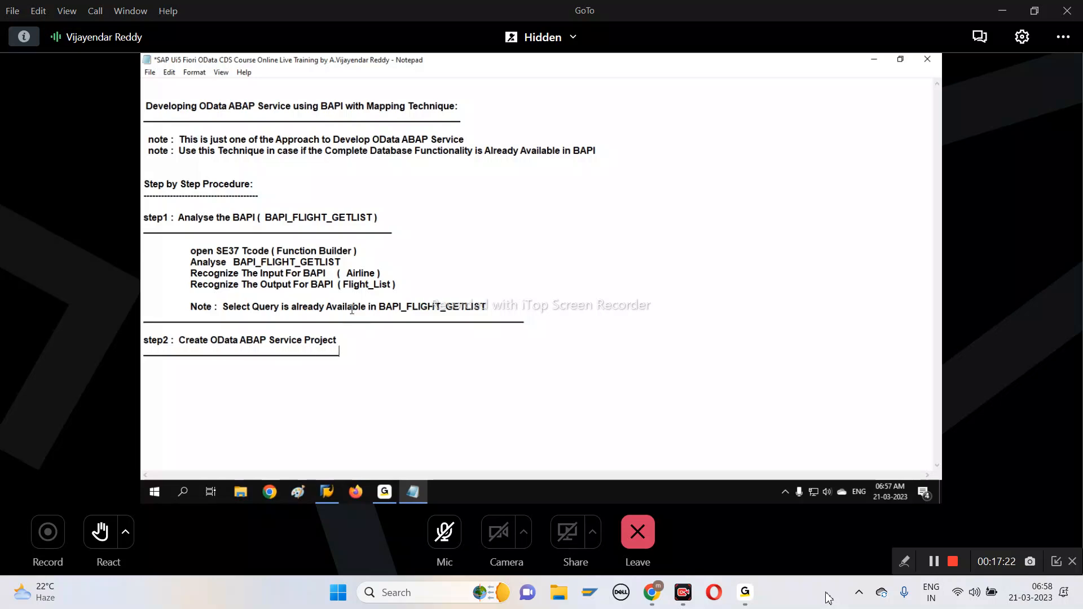
# Under the step2 heading, add the indented lines "open SEGW Tcode" and "Click on Create Icon"
pyautogui.press('Return')
pyautogui.write('open SEG')
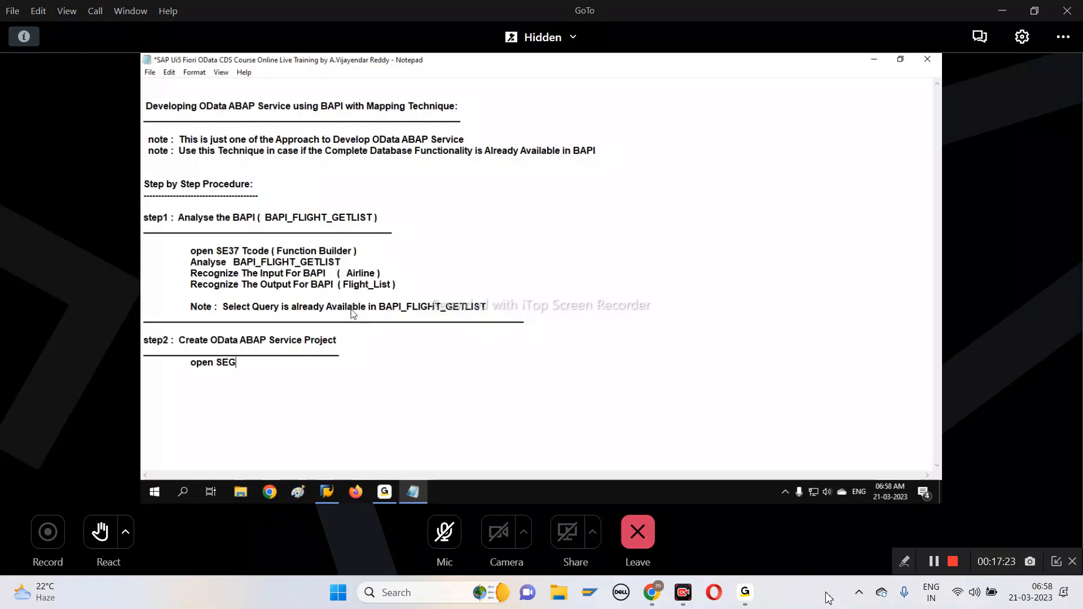
pyautogui.write('W Tcode')
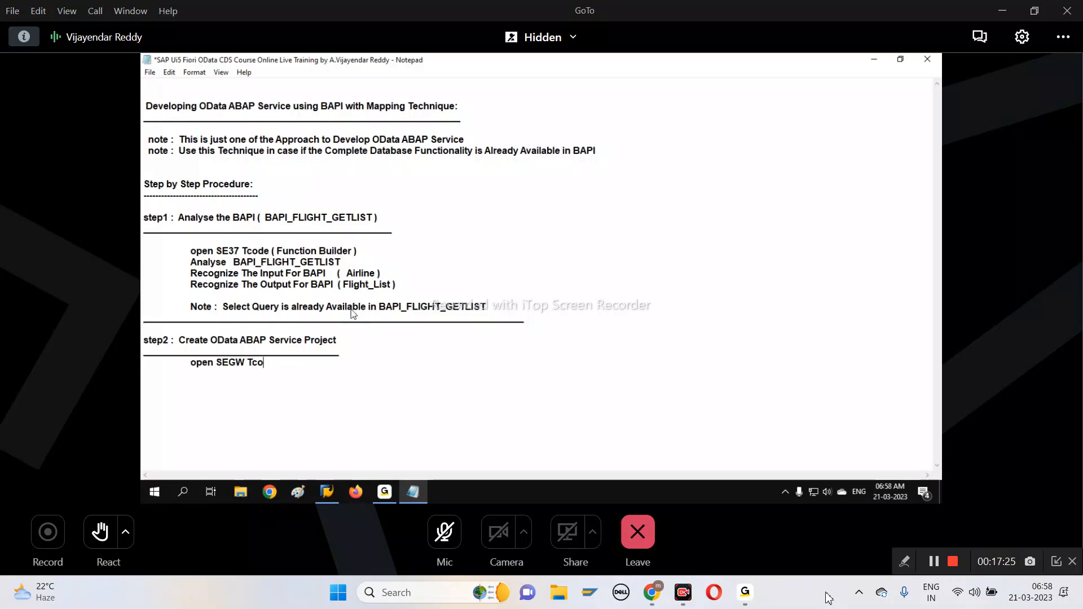
pyautogui.press('Return')
pyautogui.write('Clic')
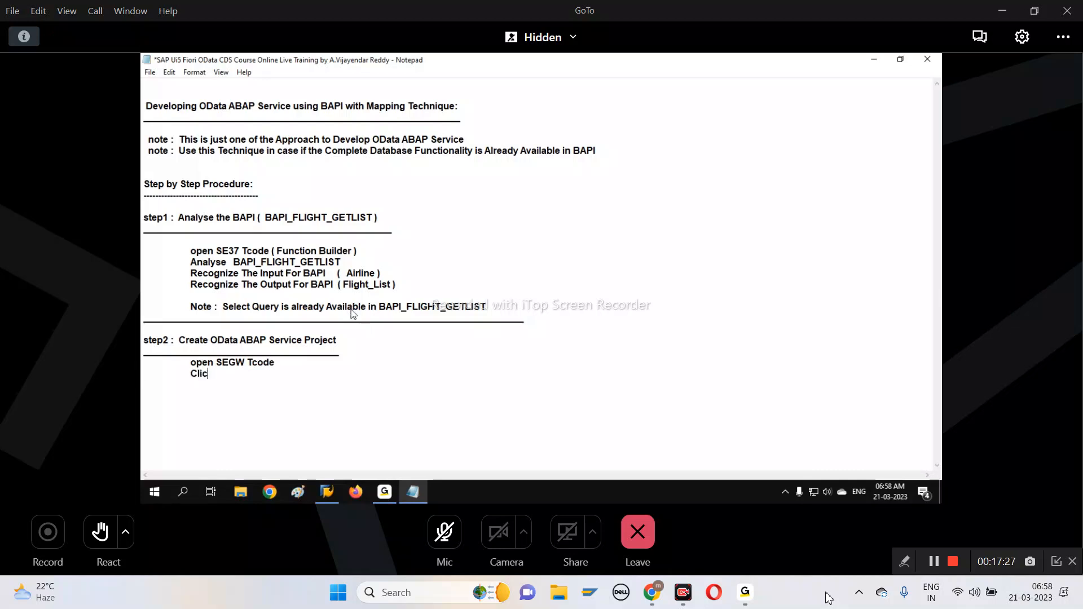
pyautogui.write('k on Create Icon')
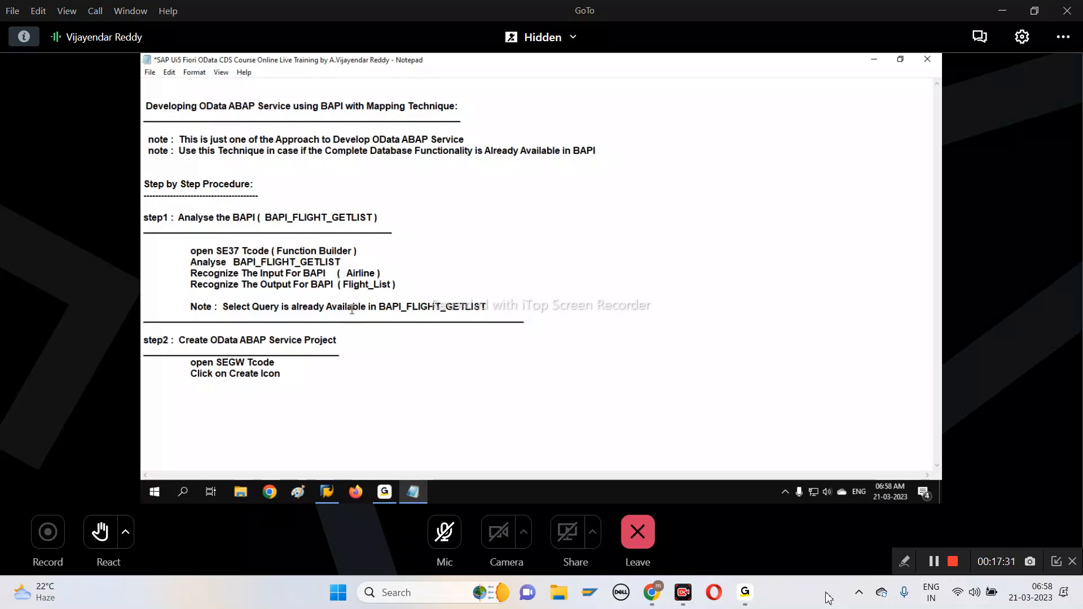
# Add the indented lines "Provide Project Name =" and "Provide Description =" to the step2 instructions
pyautogui.press('Return')
pyautogui.press('Tab')
pyautogui.write('Provide Project Name =')
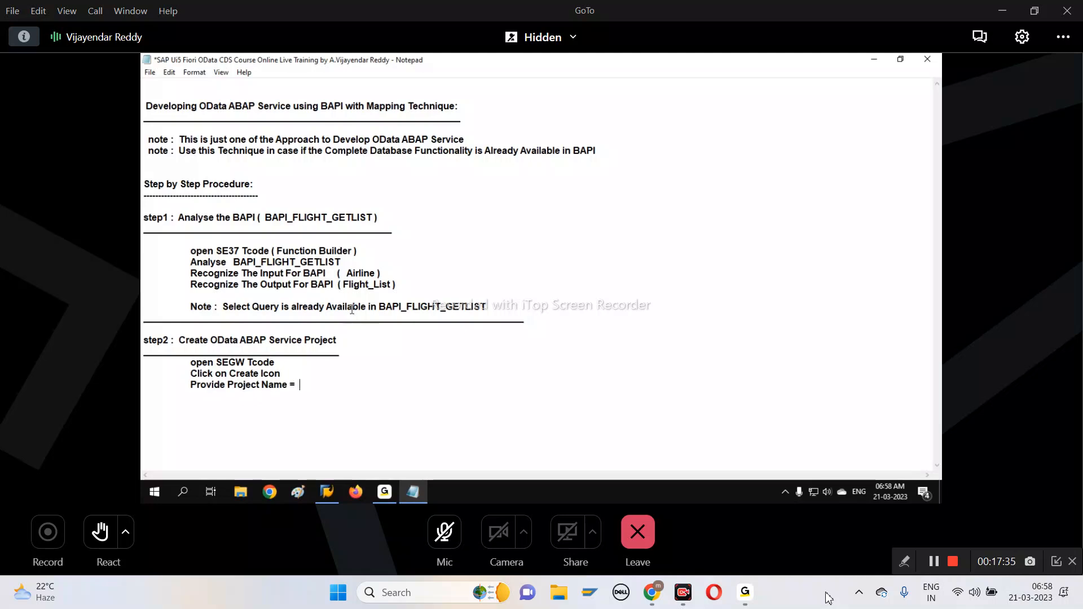
pyautogui.press('Return')
pyautogui.press('Tab')
pyautogui.write('Provide Desc')
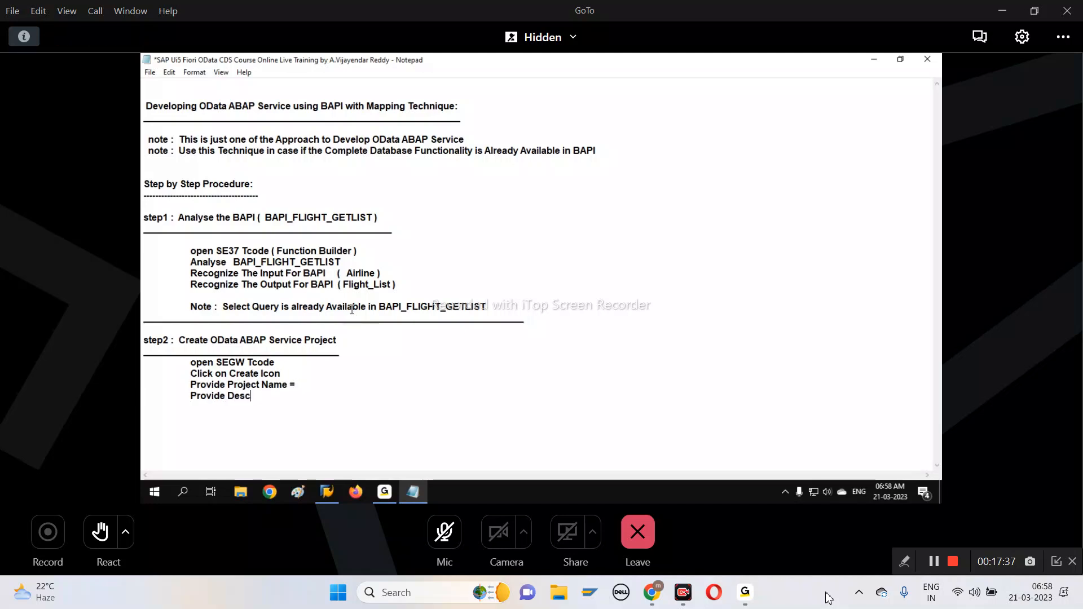
pyautogui.write('ription =')
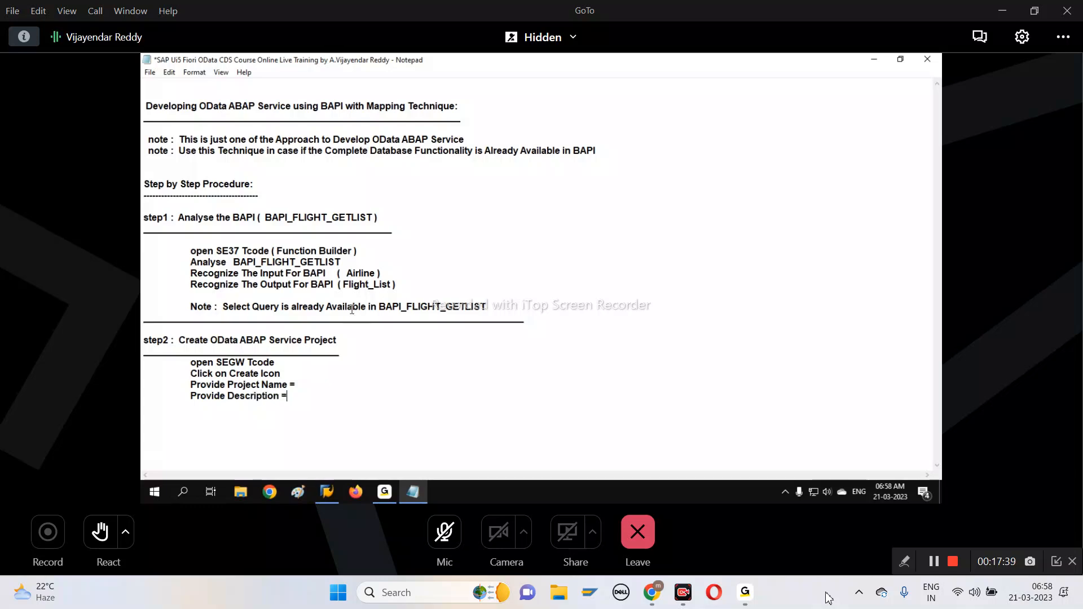
# Finish the step2 instructions with the lines "Save in package/local" and "continue", and close them with a separator line of underscores
pyautogui.press('Return')
pyautogui.write('Save in packa')
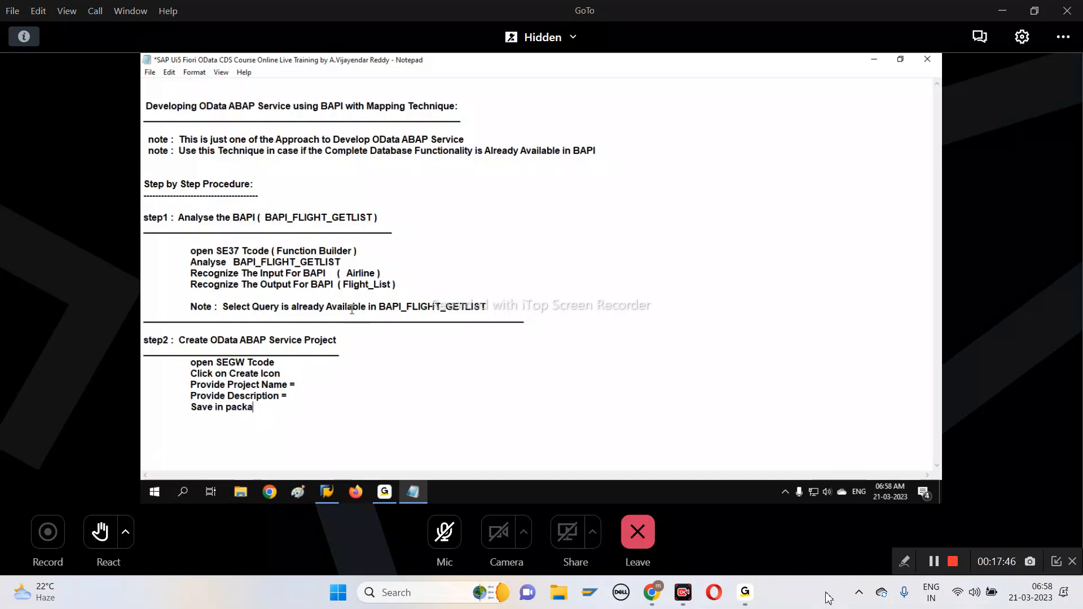
pyautogui.write('ge/local ')
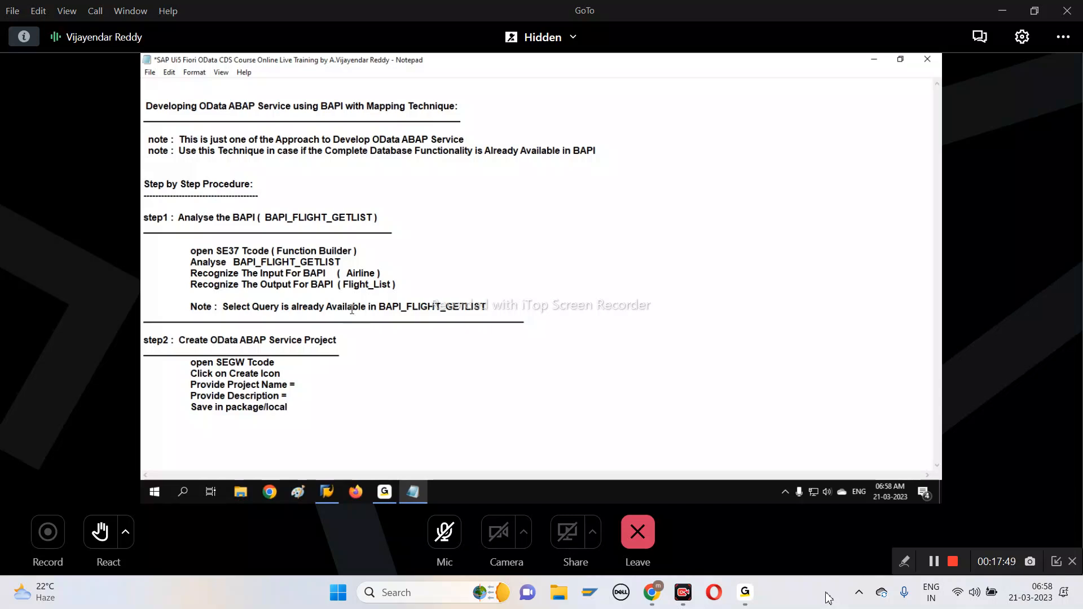
pyautogui.write('continue')
pyautogui.press('Return')
pyautogui.write('_____________________')
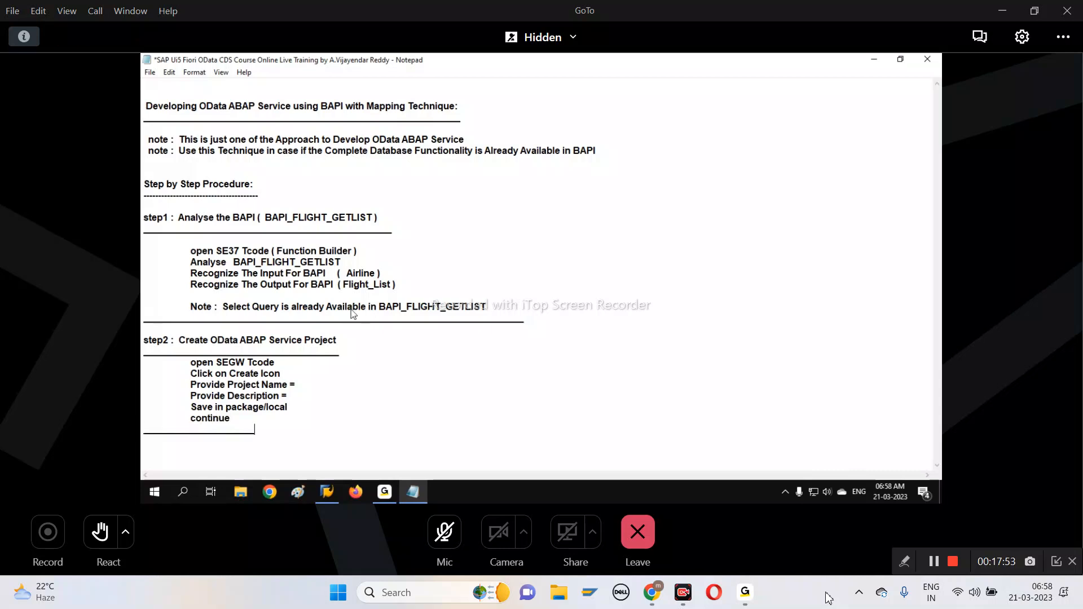
pyautogui.write('_______________________________________')
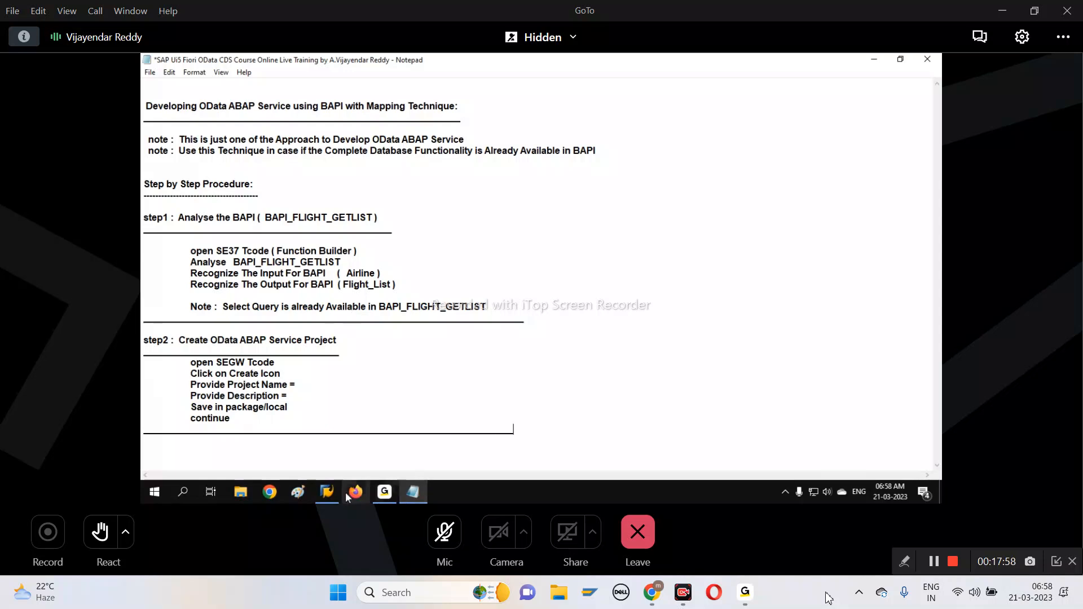
# Switch to the SAP function module test session, go back to the display of BAPI_FLIGHT_GETLIST and show its import parameters
pyautogui.click(330, 491)
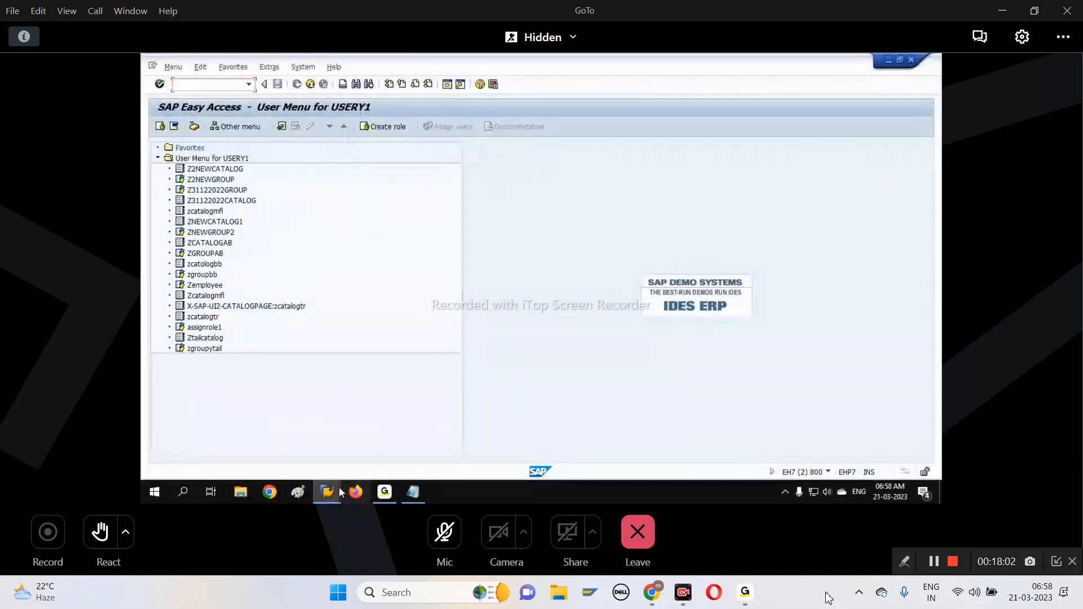
pyautogui.click(332, 491)
pyautogui.moveTo(333, 492)
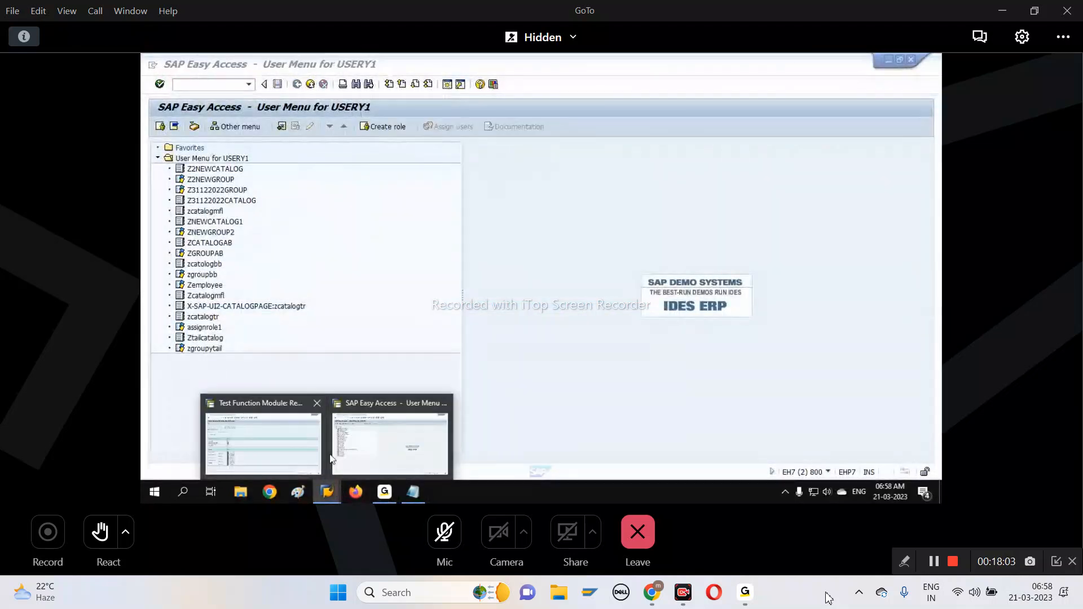
pyautogui.click(295, 451)
pyautogui.click(297, 85)
pyautogui.click(297, 84)
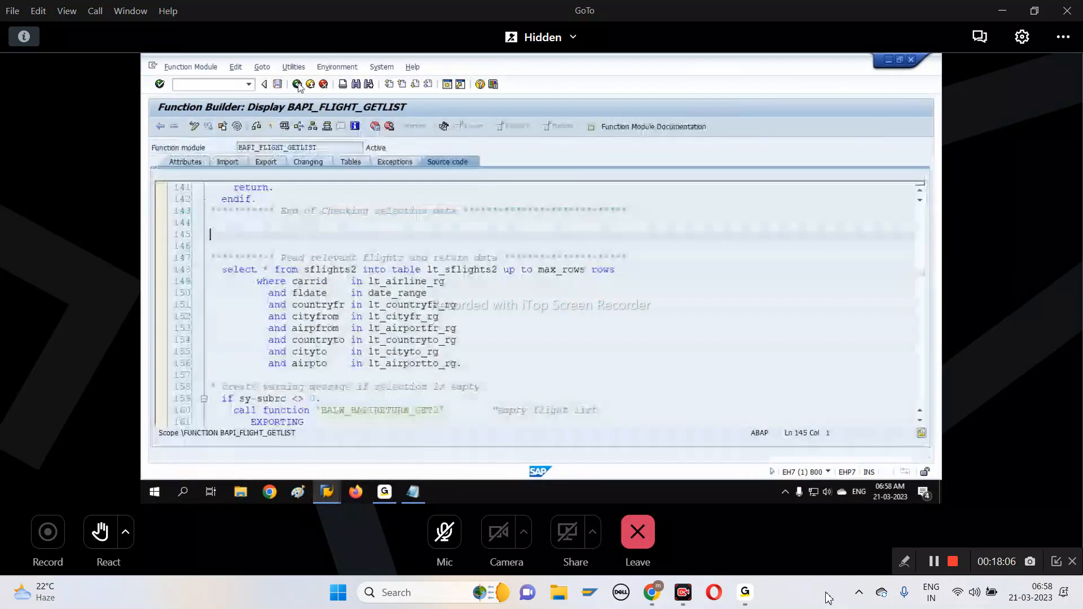
pyautogui.click(231, 163)
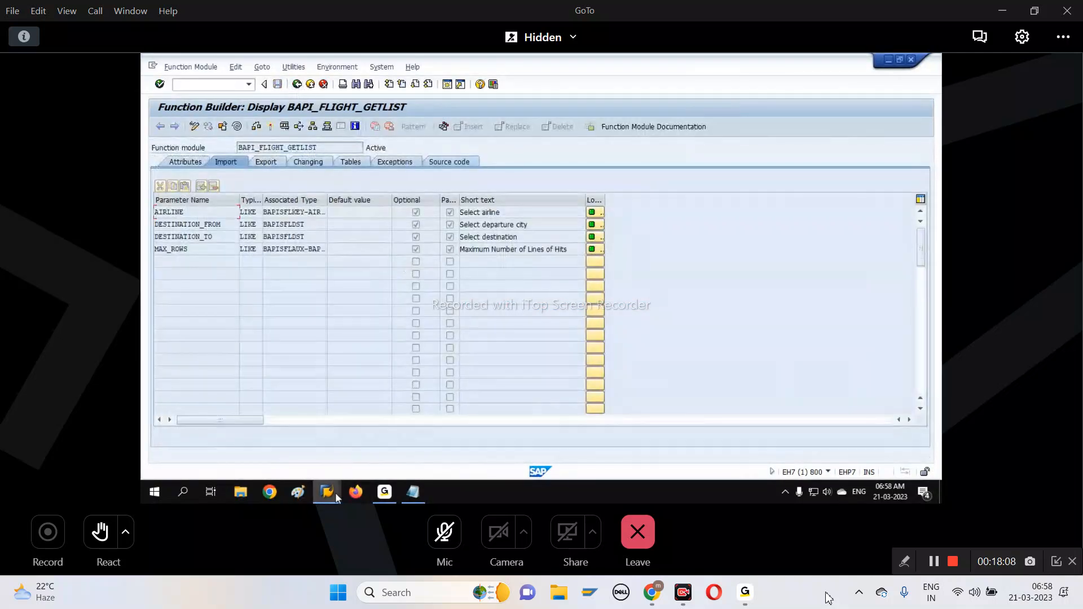
# Show the table parameters of BAPI_FLIGHT_GETLIST, and open transaction SEGW in the other SAP session
pyautogui.click(361, 164)
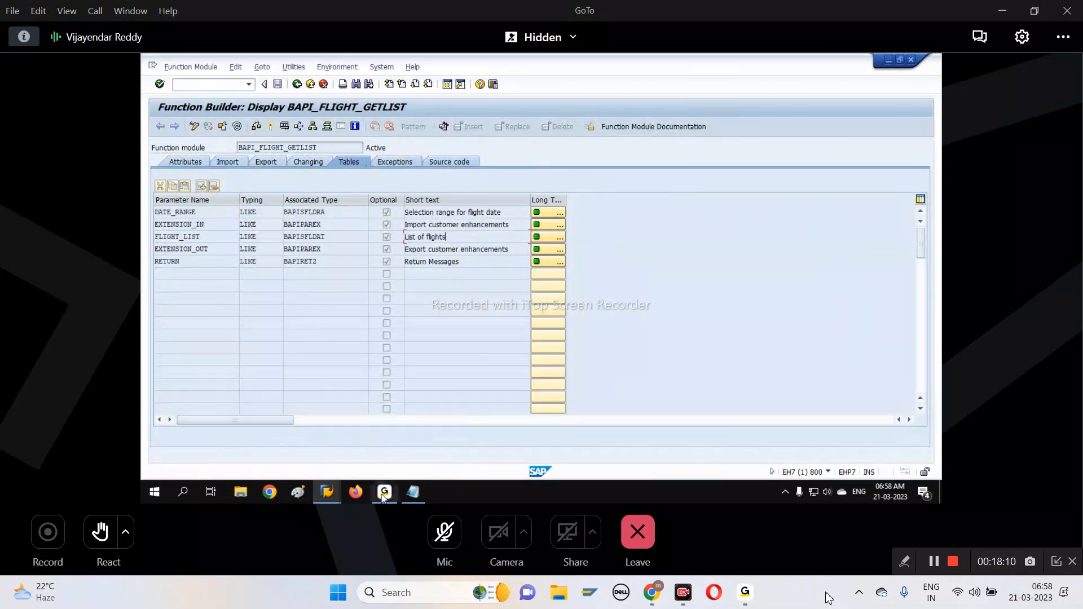
pyautogui.moveTo(326, 491)
pyautogui.click(376, 460)
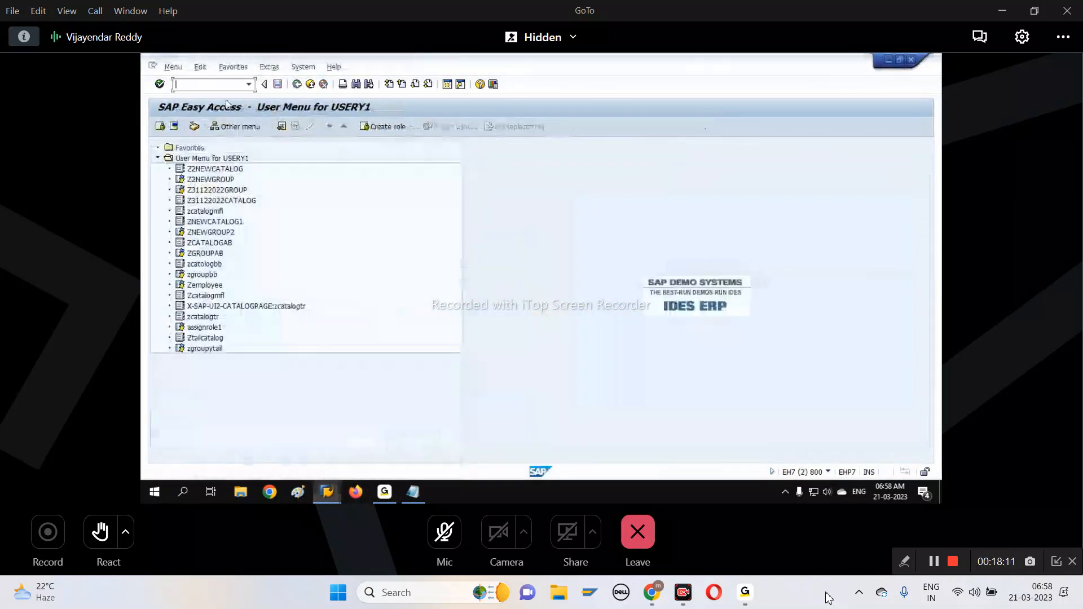
pyautogui.click(217, 84)
pyautogui.write('SE')
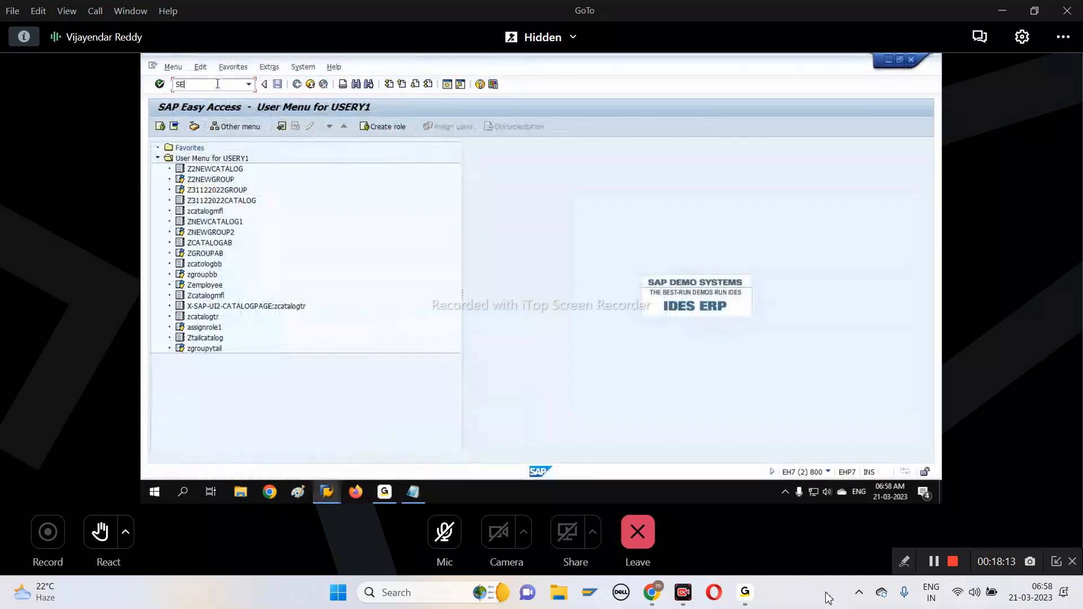
pyautogui.write('GW')
pyautogui.press('Return')
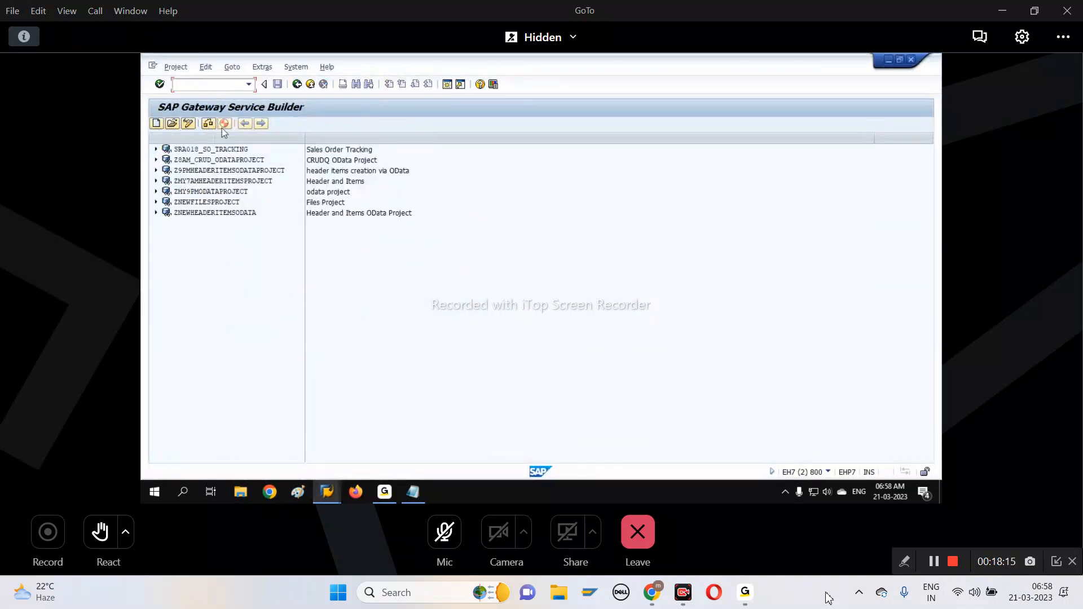
# Start a new Gateway service project, enter Z630AMBAPIODATAPROJECT as the project name and copy that name
pyautogui.click(157, 124)
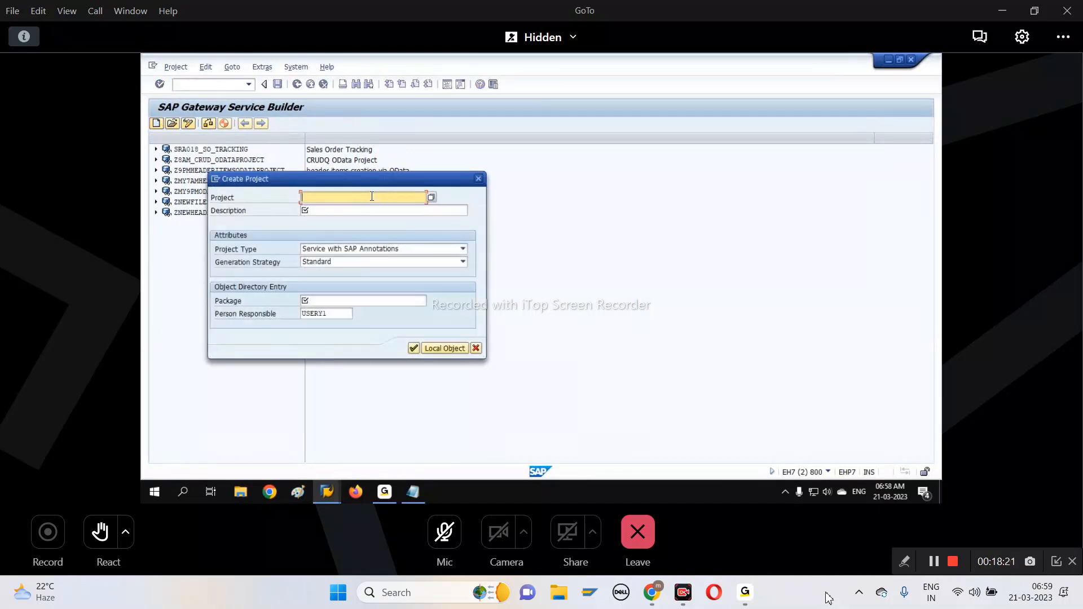
pyautogui.write('Z630AMBAPI')
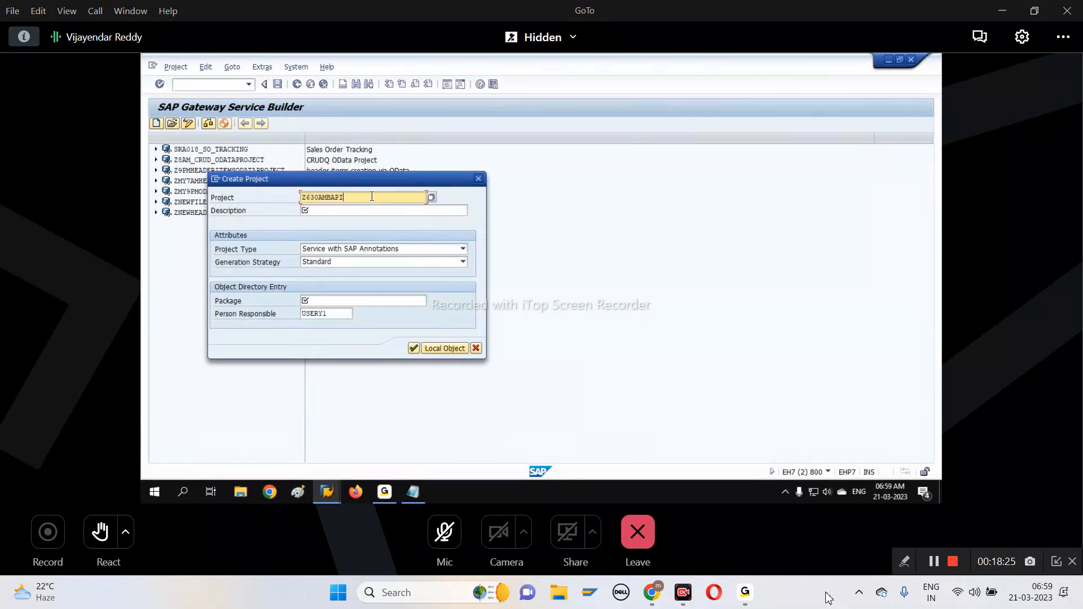
pyautogui.write('_')
pyautogui.press('BackSpace')
pyautogui.write('ODATAPROJEC')
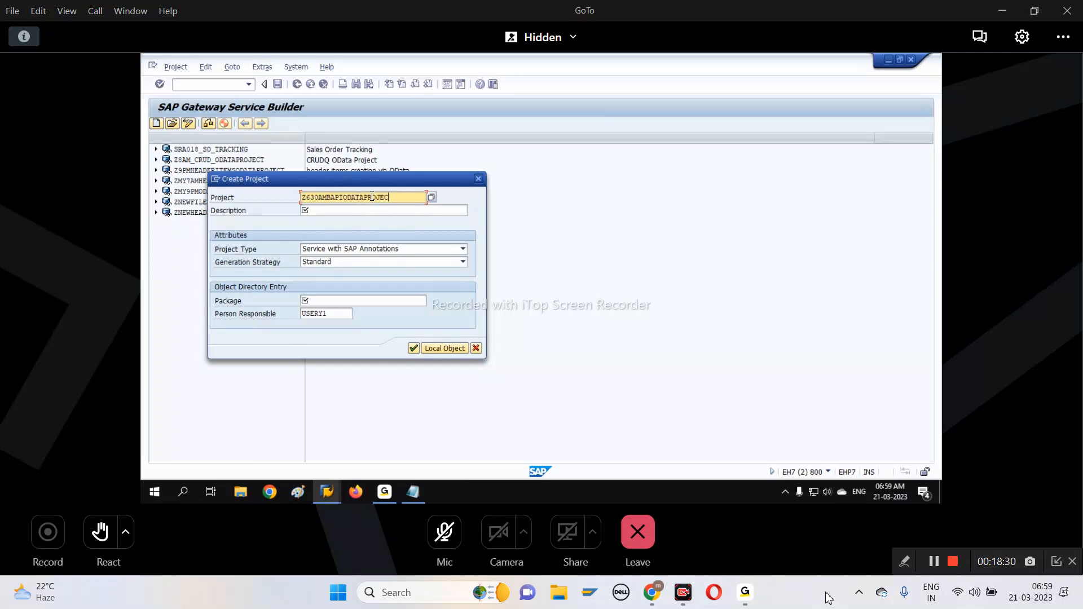
pyautogui.write('T')
pyautogui.moveTo(398, 197); pyautogui.dragTo(282, 198)
pyautogui.hotkey('ctrl', 'c')
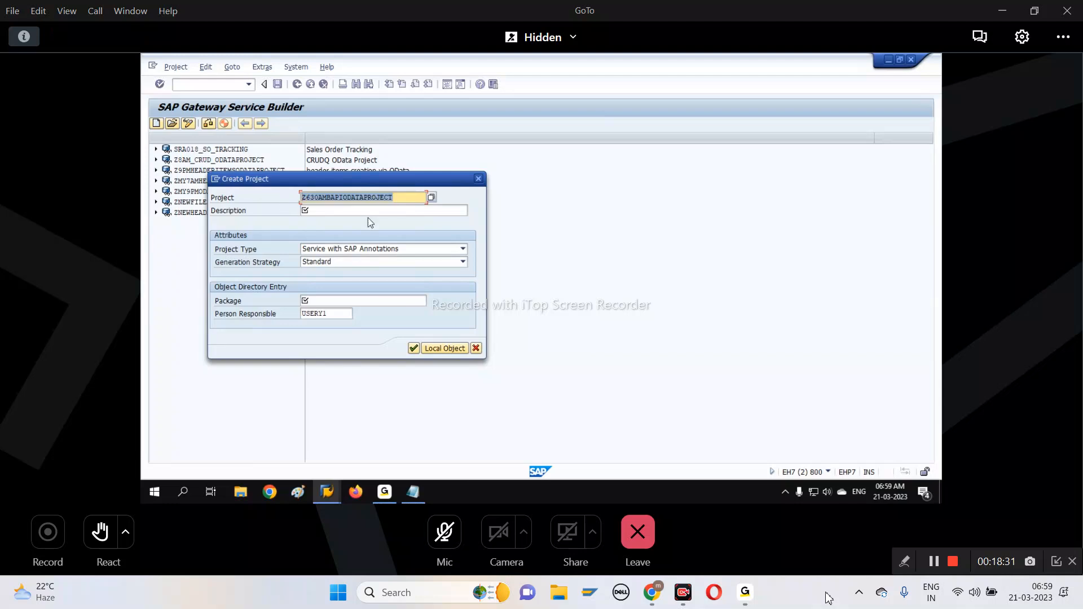
# Set the project description to "OData with BAPI" and save the project as a local object
pyautogui.click(372, 211)
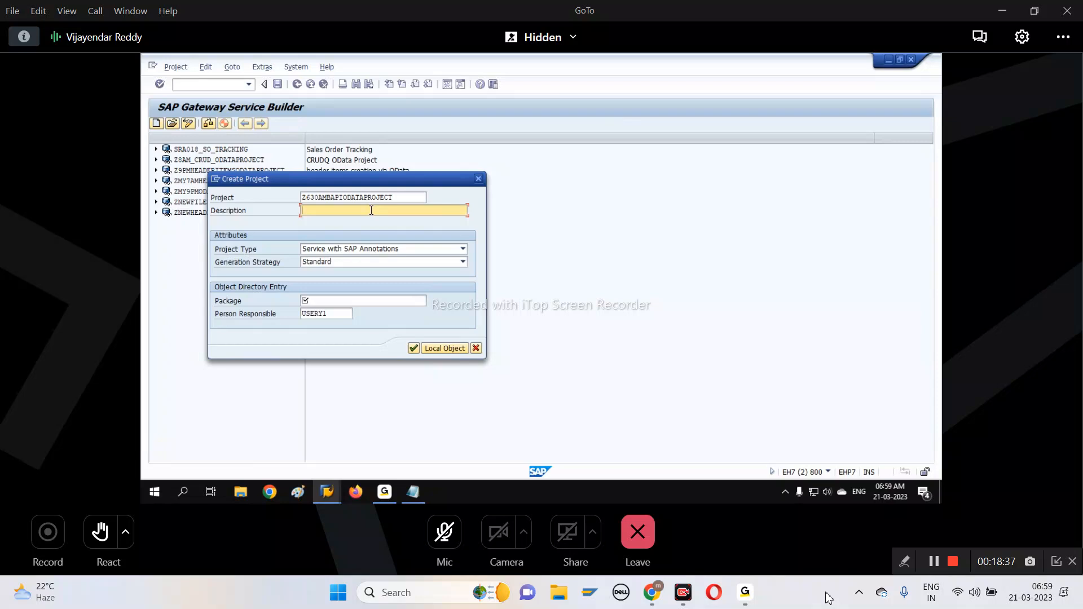
pyautogui.write('OData with BAPIO')
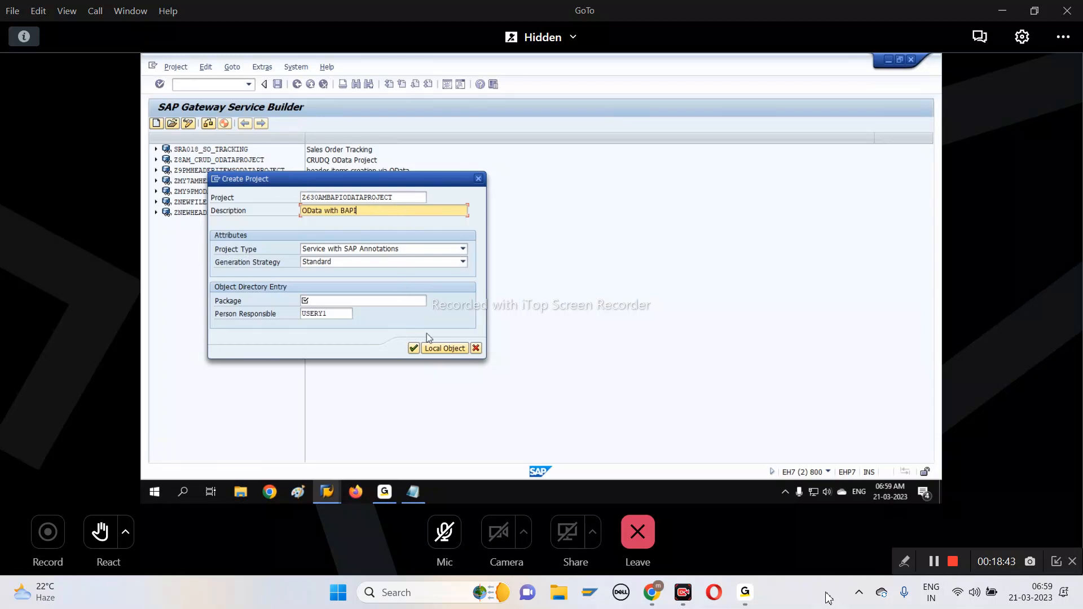
pyautogui.click(437, 349)
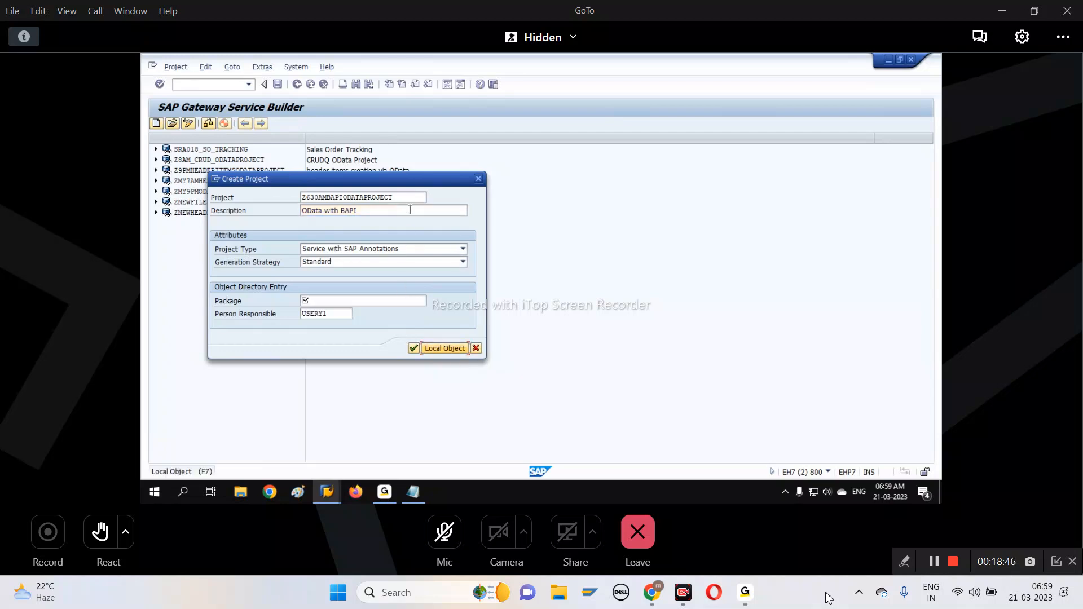
pyautogui.click(440, 349)
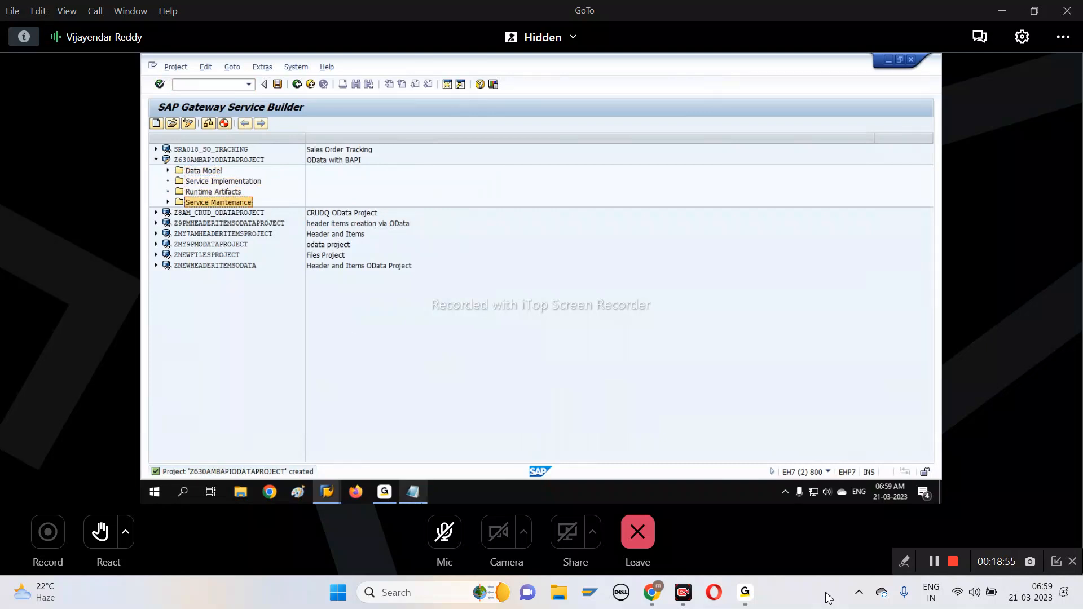
# In the Notepad notes, fill in the step2 project name with Z630AMBAPIODATAPROJECT and the description with "OData with BAPI"
pyautogui.click(413, 492)
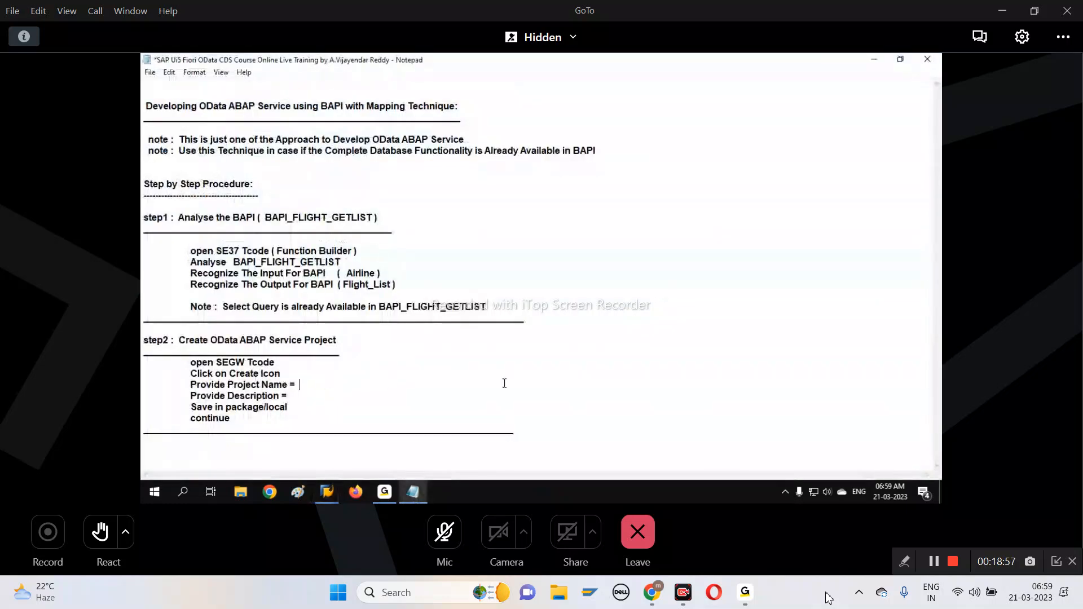
pyautogui.hotkey('ctrl', 'v')
pyautogui.click(325, 396)
pyautogui.write('OD')
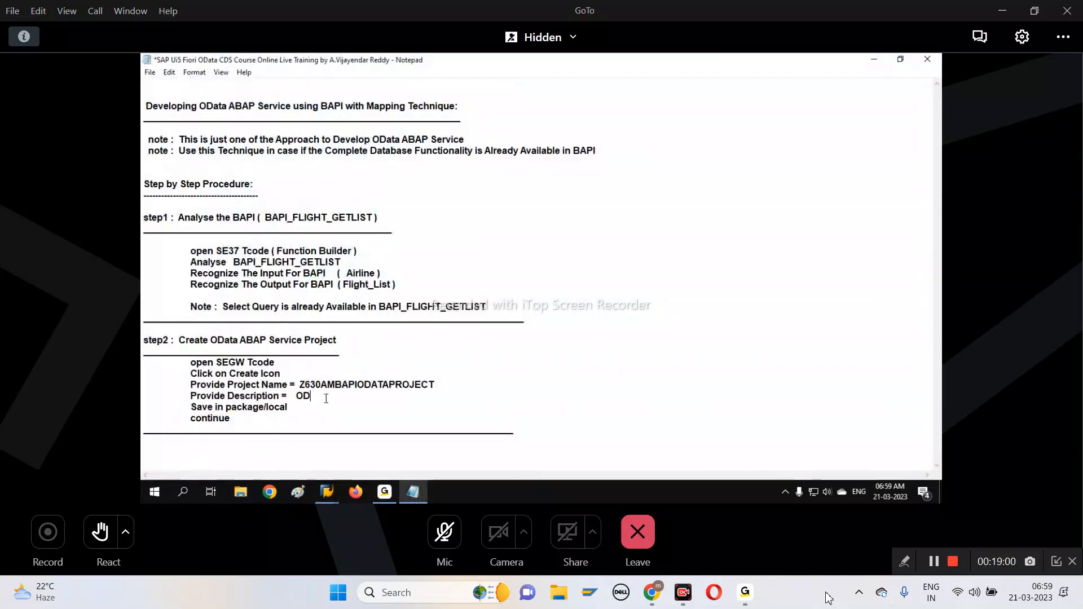
pyautogui.write('ata with BAPIO')
pyautogui.press('BackSpace')
pyautogui.moveTo(301, 385); pyautogui.dragTo(438, 386)
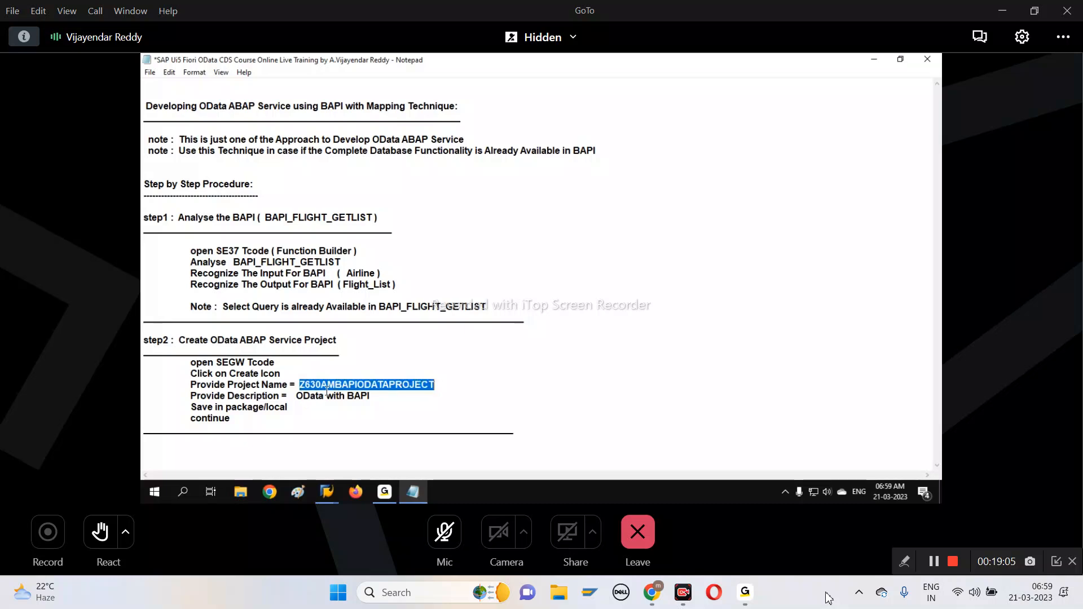
pyautogui.moveTo(297, 397); pyautogui.dragTo(371, 396)
pyautogui.moveTo(190, 407); pyautogui.dragTo(335, 417)
pyautogui.click(319, 448)
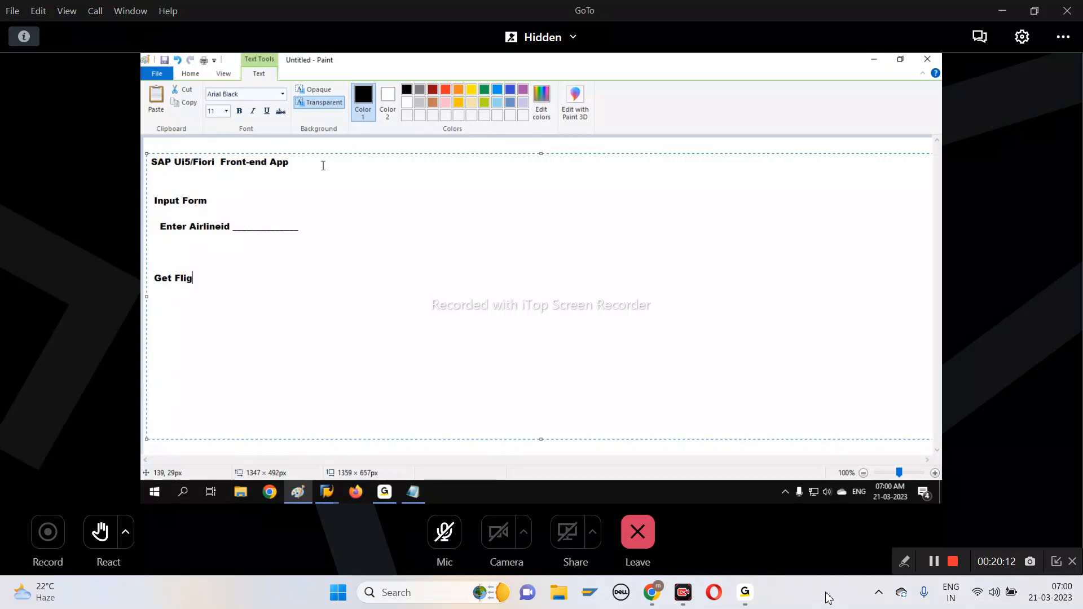
# In the Paint mockup text, complete the line "Get Flights Data Button" and add the lines "Output" and "Table" below it
pyautogui.write('Data Button')
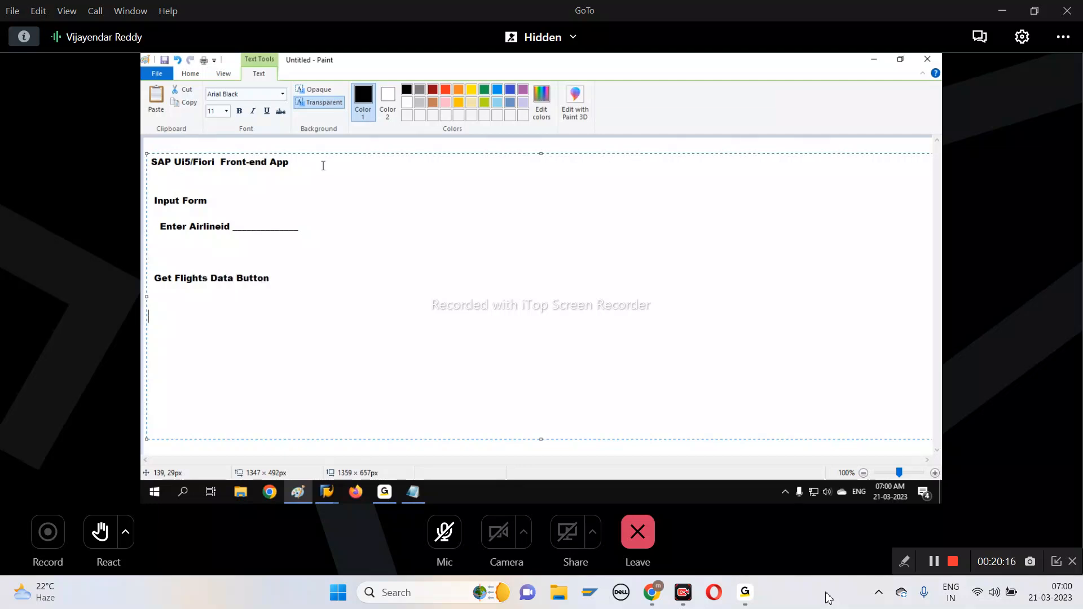
pyautogui.write('   Outpu')
pyautogui.write('   Table')
pyautogui.write('/')
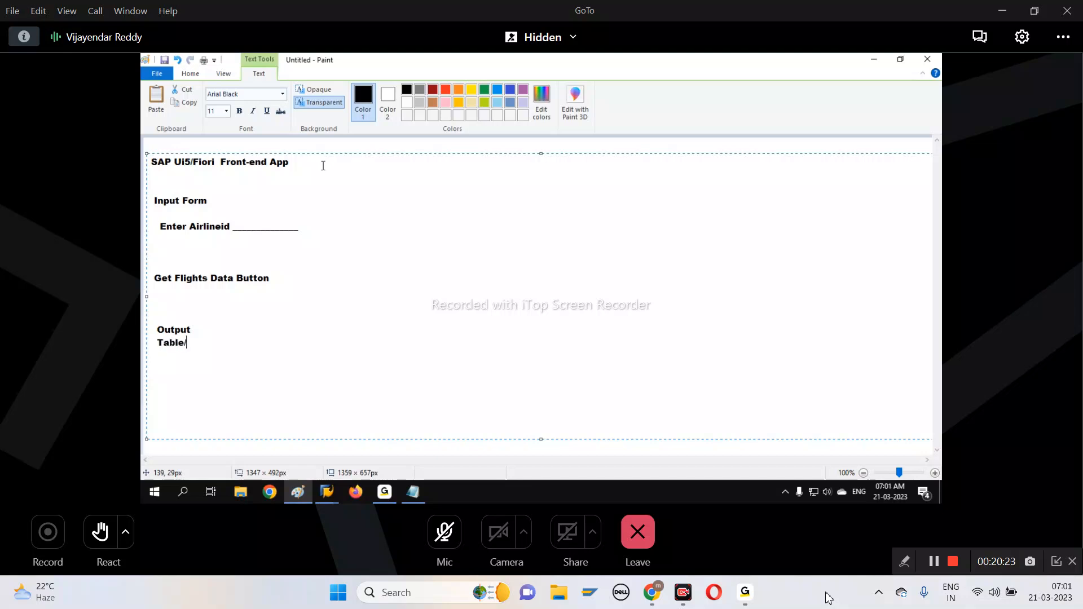
pyautogui.write('List/Chart')
pyautogui.press('BackSpace')
pyautogui.press('BackSpace')
pyautogui.press('BackSpace')
pyautogui.press('BackSpace')
pyautogui.press('BackSpace')
pyautogui.press('BackSpace')
pyautogui.press('BackSpace')
pyautogui.press('BackSpace')
pyautogui.press('BackSpace')
pyautogui.press('BackSpace')
pyautogui.press('BackSpace')
pyautogui.press('BackSpace')
# Remove one blank line above "Output", insert one between "Output" and "Table", and finish the text box
pyautogui.press('Delete')
pyautogui.press('Down')
pyautogui.press('Return')
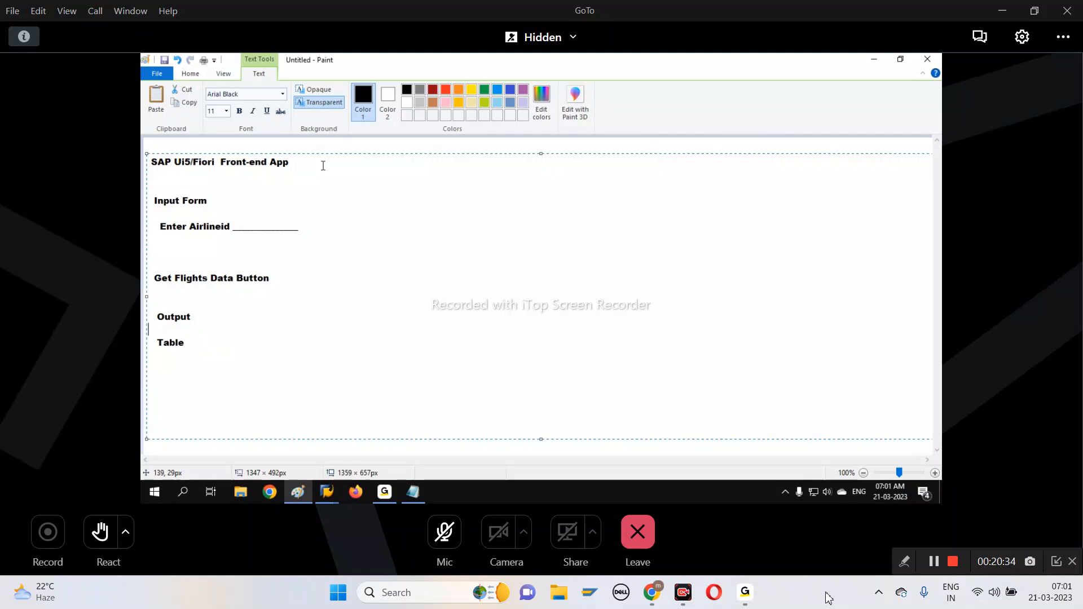
pyautogui.click(214, 145)
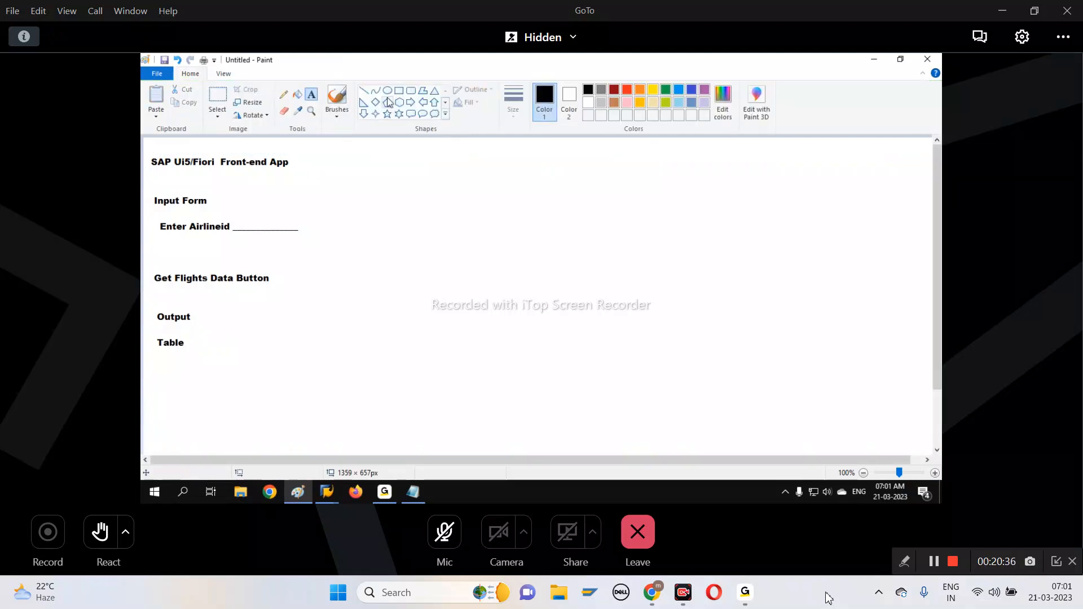
# Draw a rectangle about 381 × 468 px around all mockup labels below the title and choose its outline thickness
pyautogui.click(403, 93)
pyautogui.moveTo(149, 179); pyautogui.dragTo(371, 452)
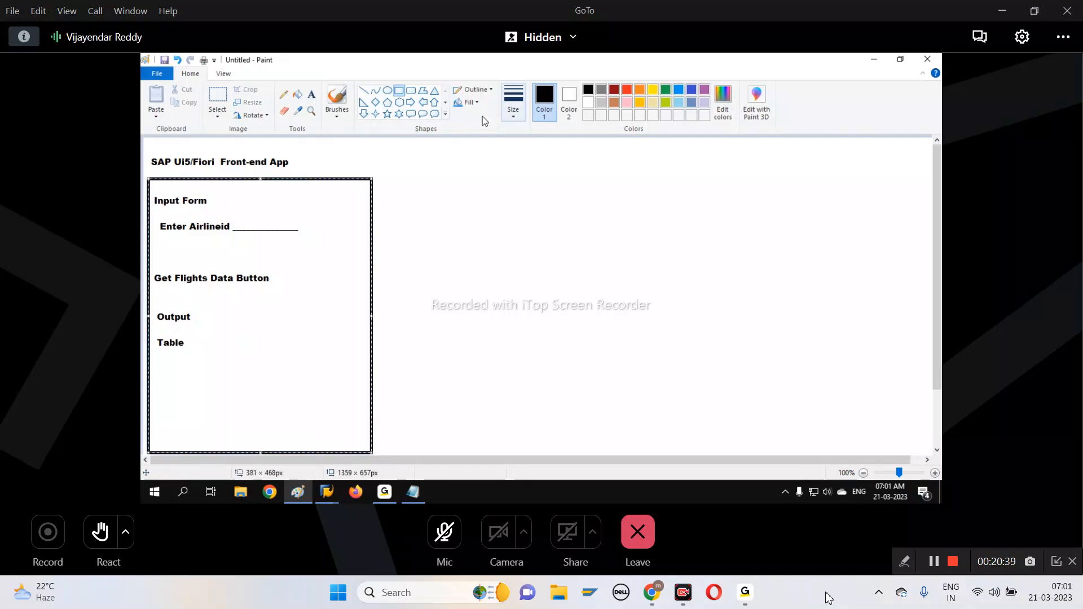
pyautogui.click(509, 98)
pyautogui.click(515, 161)
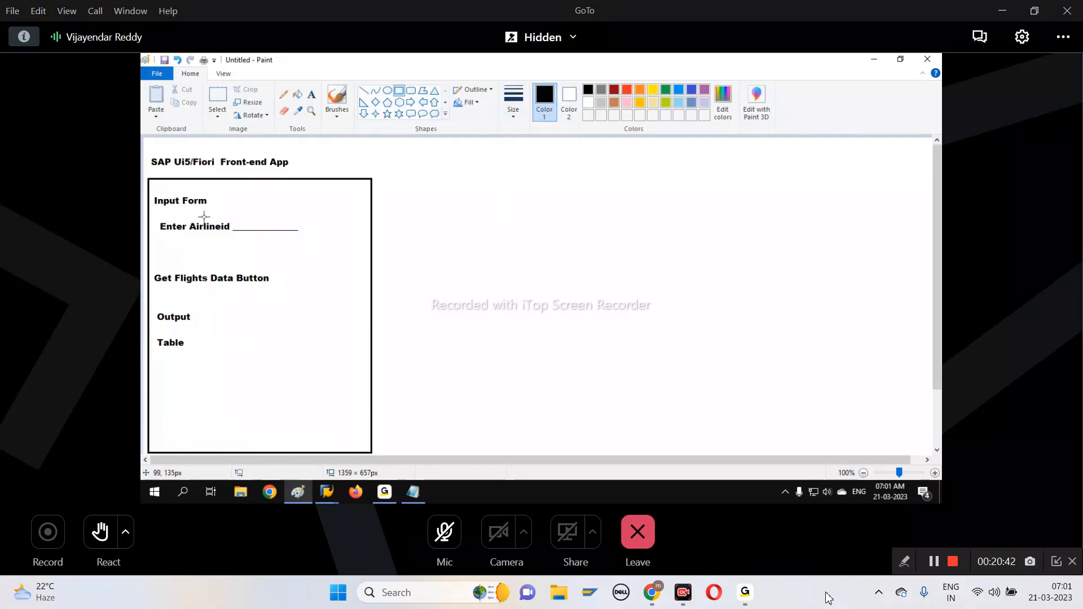
# Frame the "Enter Airlineid" row with a rectangle, and draw a smaller box around its entry line as the input field
pyautogui.moveTo(155, 211); pyautogui.dragTo(328, 240)
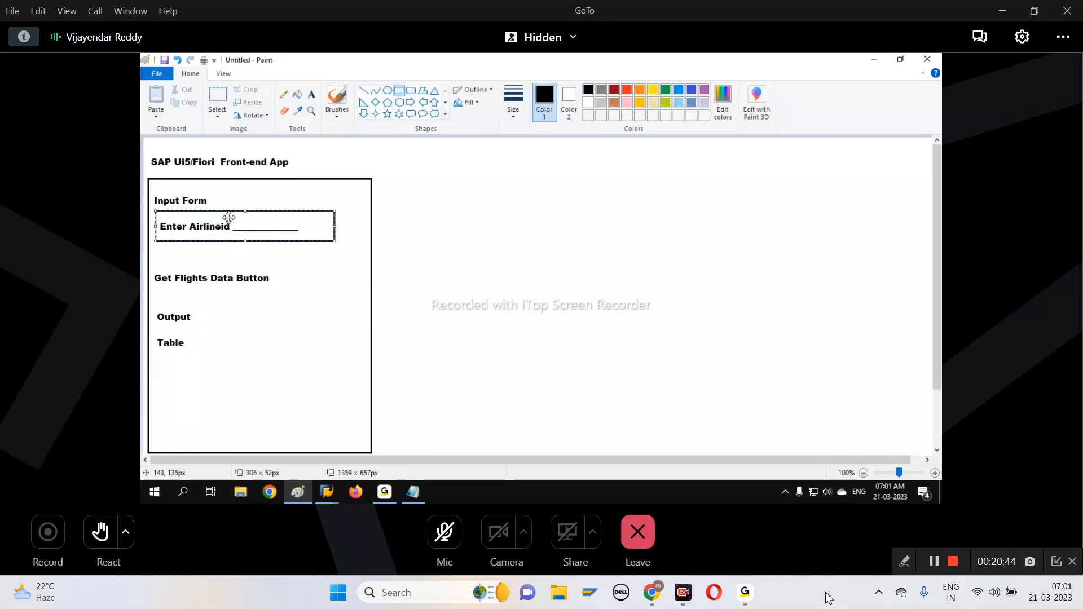
pyautogui.hotkey('ctrl', 'z')
pyautogui.moveTo(157, 207); pyautogui.dragTo(342, 242)
pyautogui.moveTo(234, 217); pyautogui.dragTo(315, 231)
pyautogui.click(341, 330)
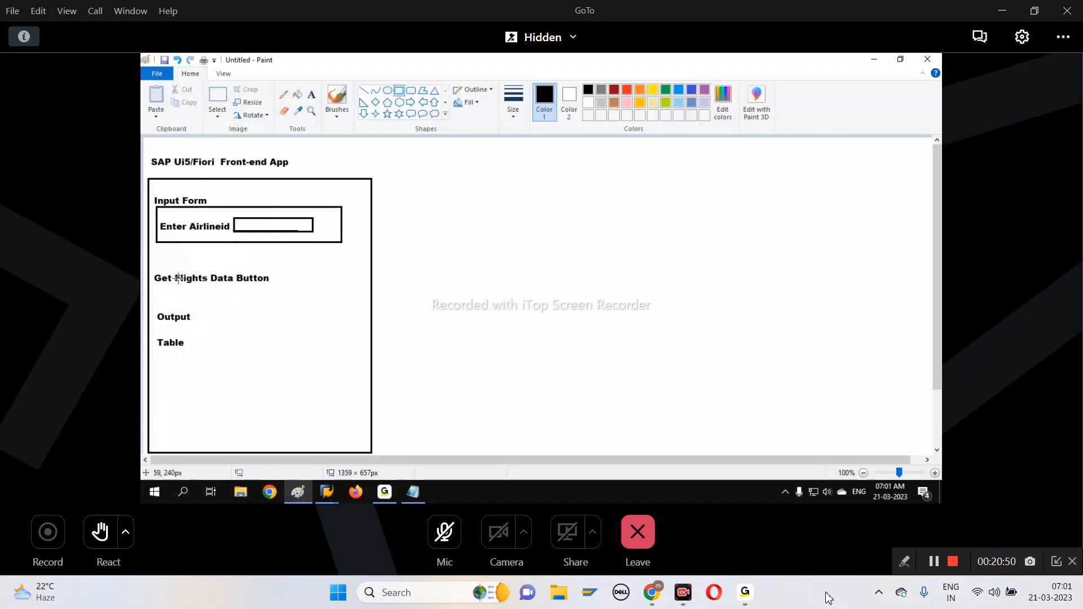
# Frame "Get Flights Data" as a button and draw a table outline about 341 × 161 px under "Table"
pyautogui.moveTo(155, 269); pyautogui.dragTo(236, 287)
pyautogui.click(228, 341)
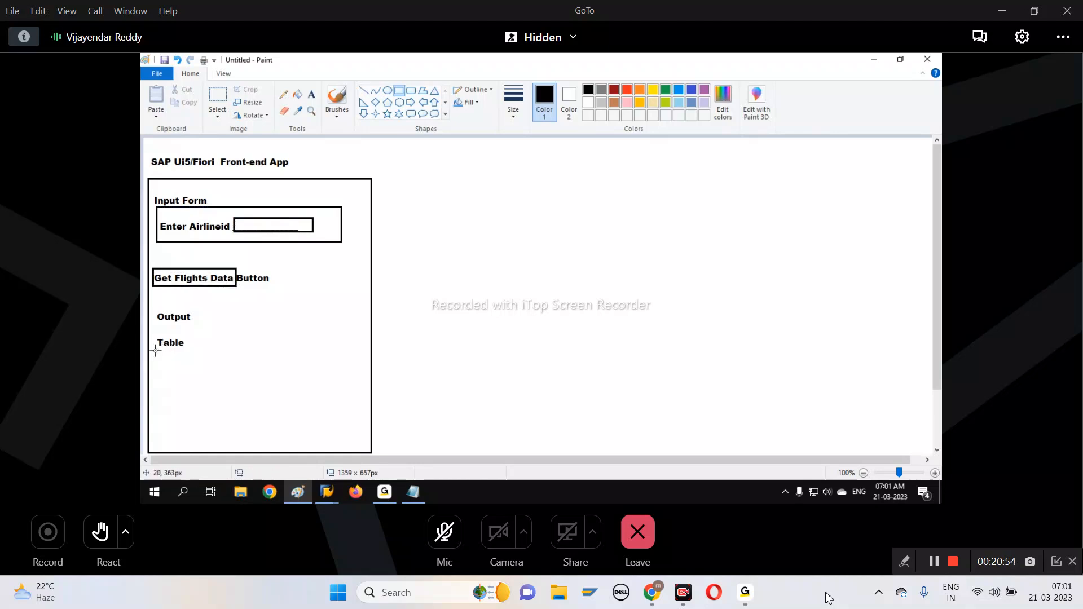
pyautogui.moveTo(152, 349)
pyautogui.mouseDown()
pyautogui.moveTo(343, 420)
pyautogui.moveTo(352, 443)
pyautogui.mouseUp()
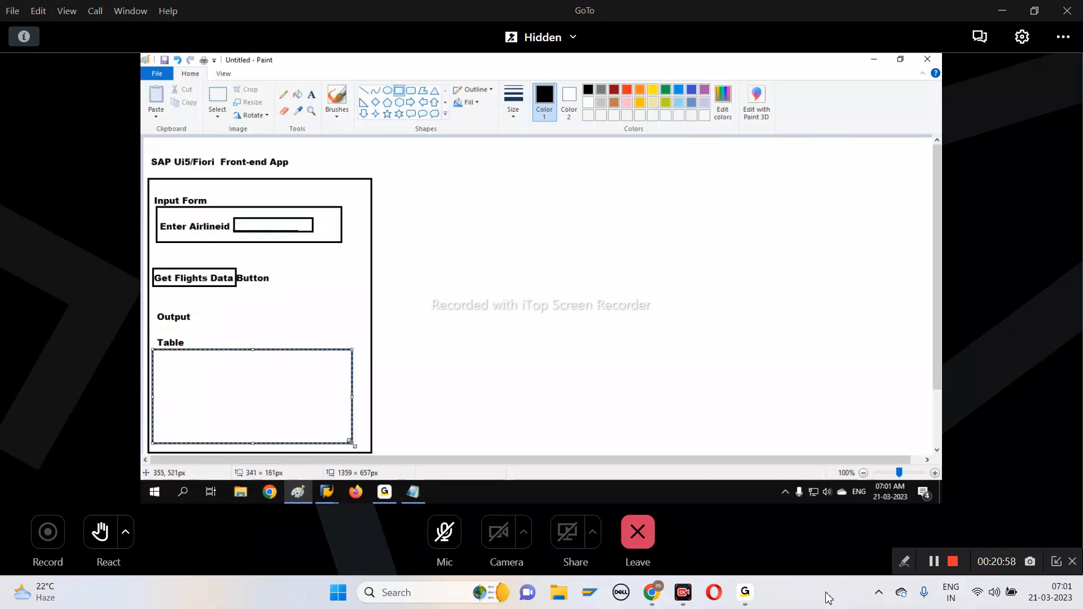
pyautogui.click(221, 346)
# Divide the table outline into seven columns with three overlapping full-height rectangles
pyautogui.moveTo(211, 349); pyautogui.dragTo(299, 444)
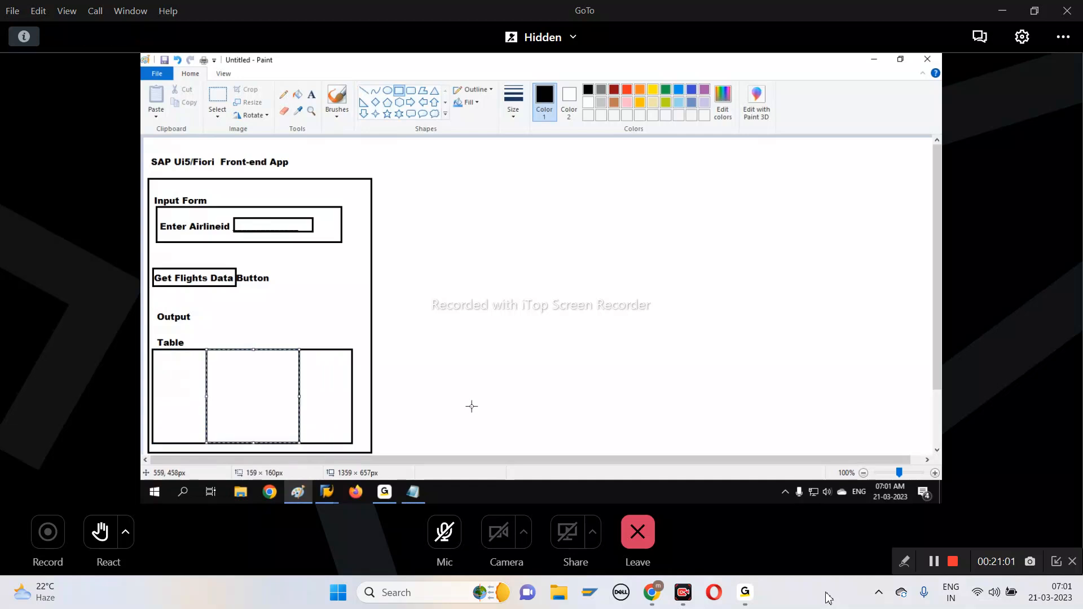
pyautogui.click(185, 348)
pyautogui.moveTo(174, 350); pyautogui.dragTo(257, 443)
pyautogui.click(401, 404)
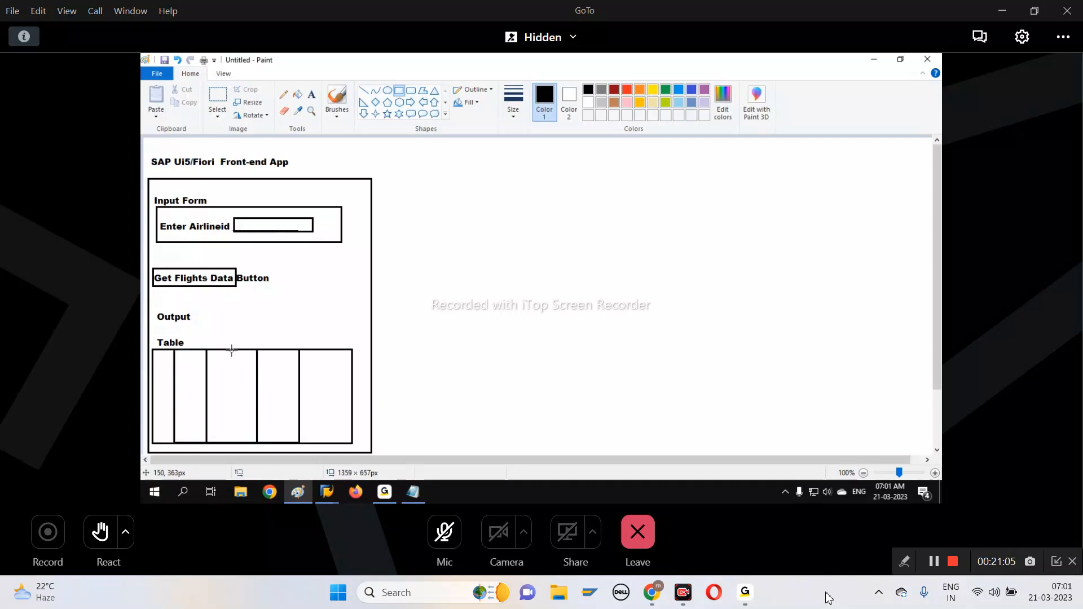
pyautogui.moveTo(231, 351); pyautogui.dragTo(330, 443)
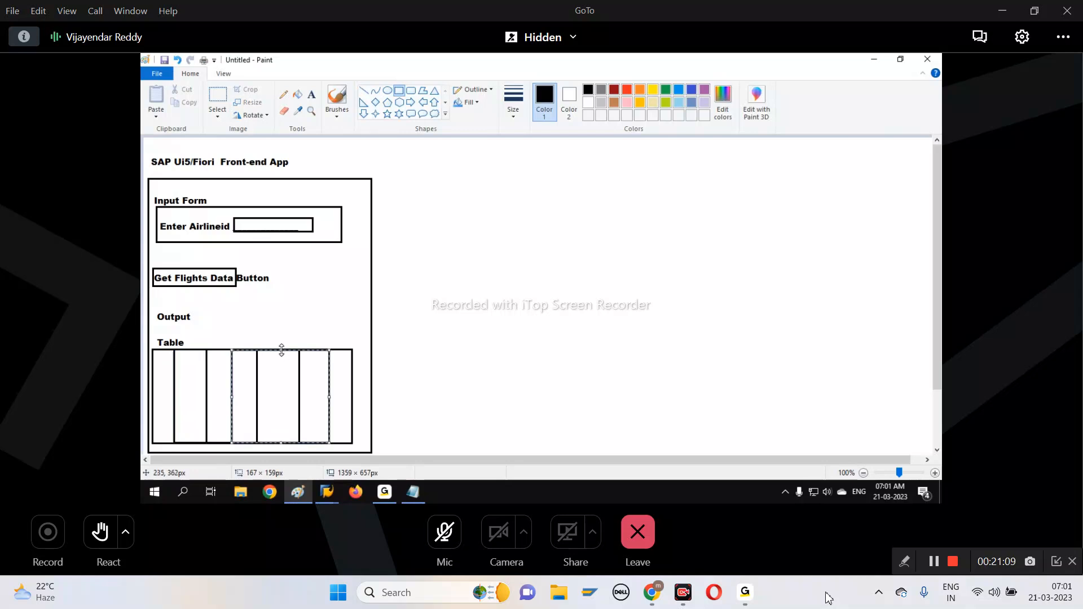
# Divide the table into five rows with two full-width rectangles across its columns
pyautogui.moveTo(153, 371); pyautogui.dragTo(353, 395)
pyautogui.click(367, 390)
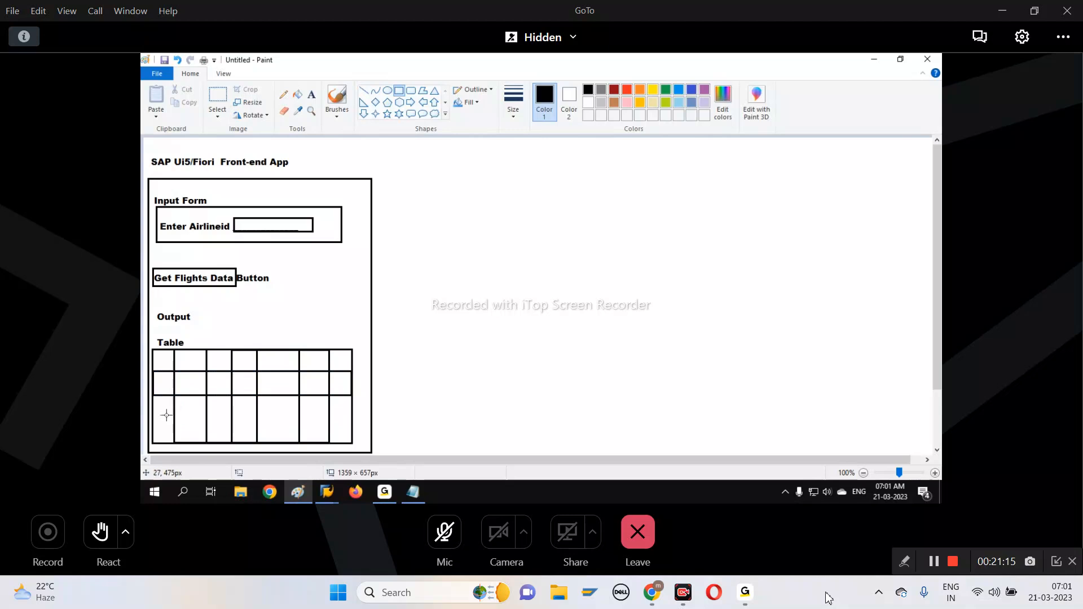
pyautogui.moveTo(154, 416); pyautogui.dragTo(352, 431)
pyautogui.click(425, 408)
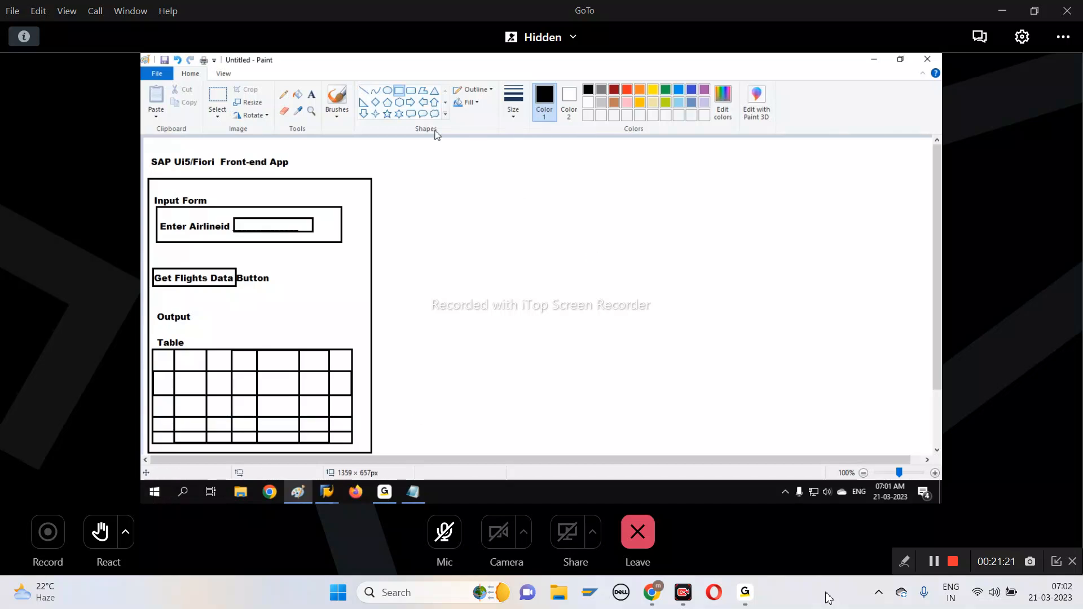
pyautogui.click(387, 90)
pyautogui.moveTo(227, 204); pyautogui.dragTo(318, 238)
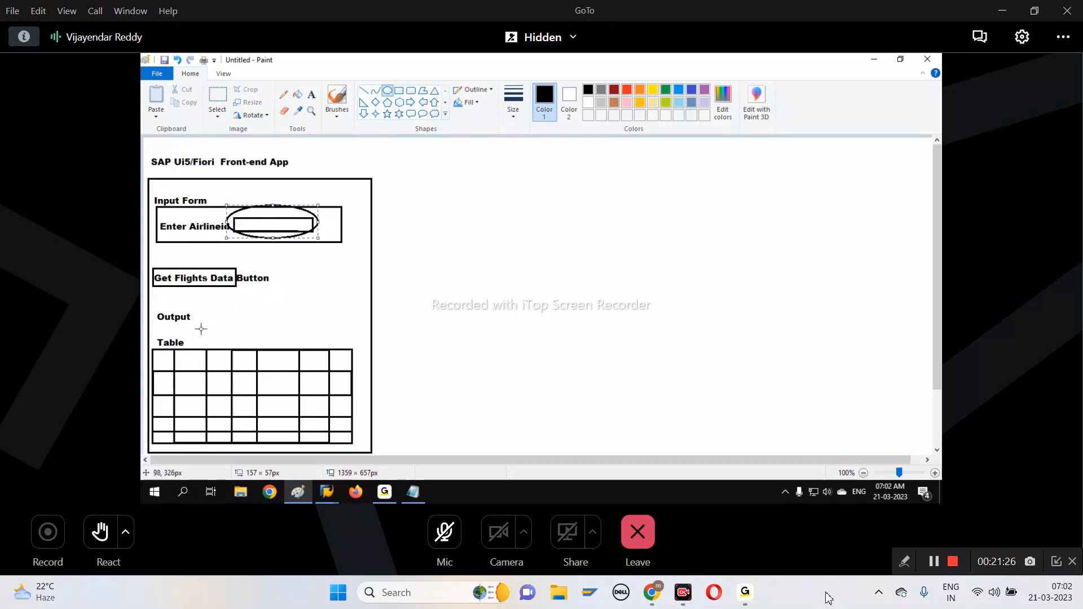
pyautogui.moveTo(165, 331); pyautogui.dragTo(361, 442)
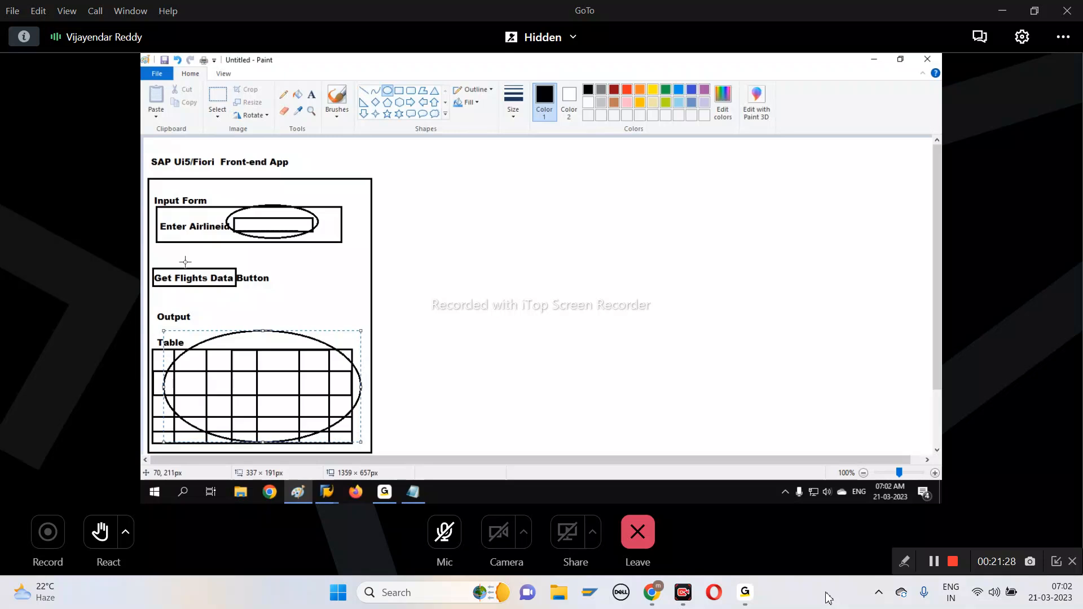
pyautogui.moveTo(152, 252); pyautogui.dragTo(259, 292)
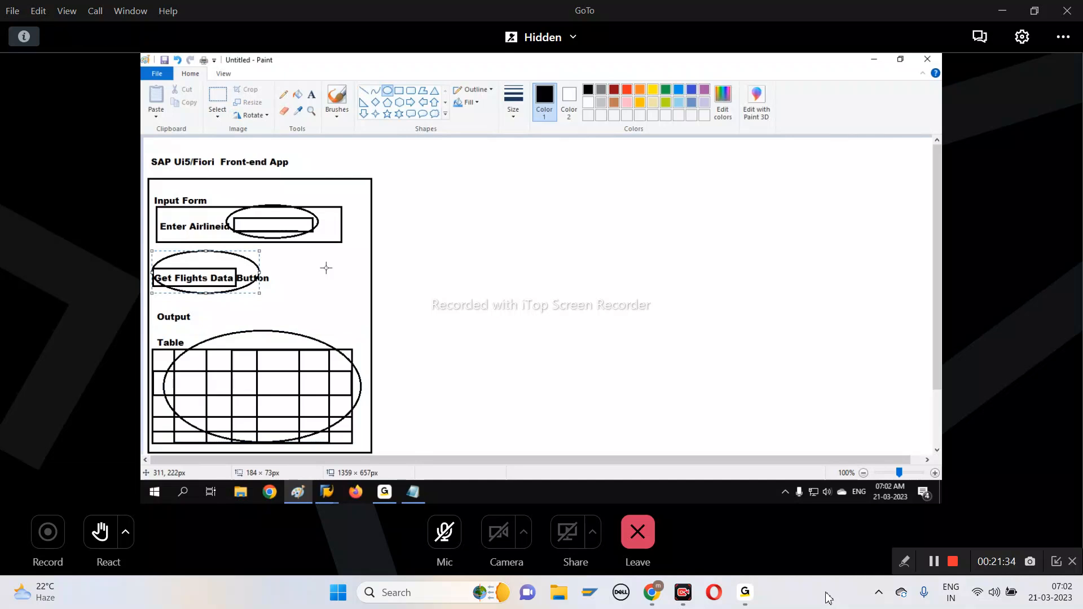
pyautogui.hotkey('ctrl', 'z')
pyautogui.hotkey('ctrl', 'z')
pyautogui.hotkey('ctrl', 'z')
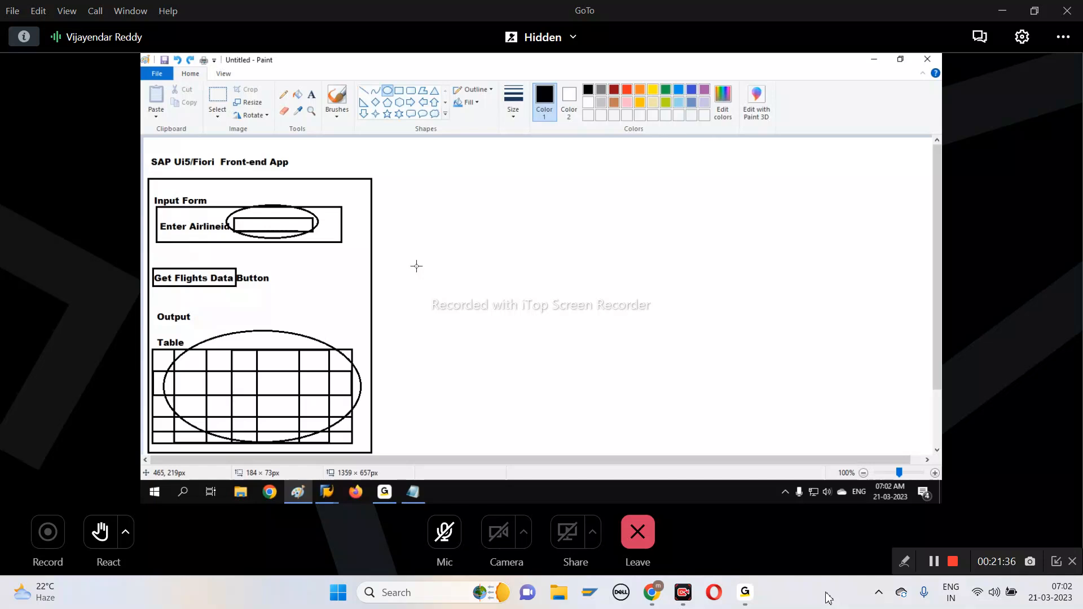
# Start a large text area beside the front-end app frame with the heading "OData ABAP Service"
pyautogui.click(364, 90)
pyautogui.click(311, 94)
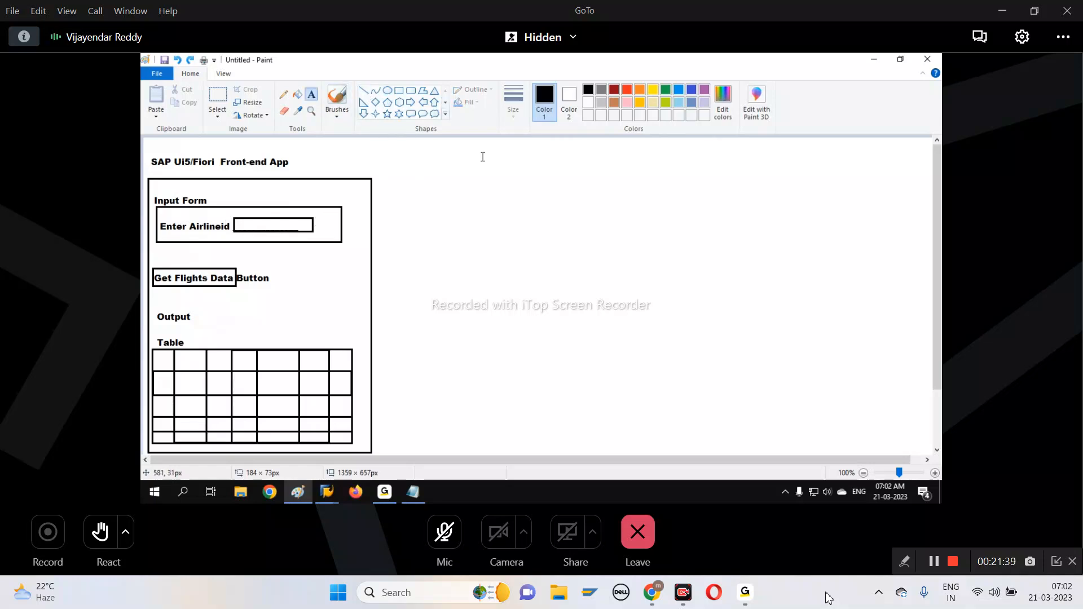
pyautogui.moveTo(476, 150); pyautogui.dragTo(847, 399)
pyautogui.moveTo(812, 349); pyautogui.dragTo(883, 451)
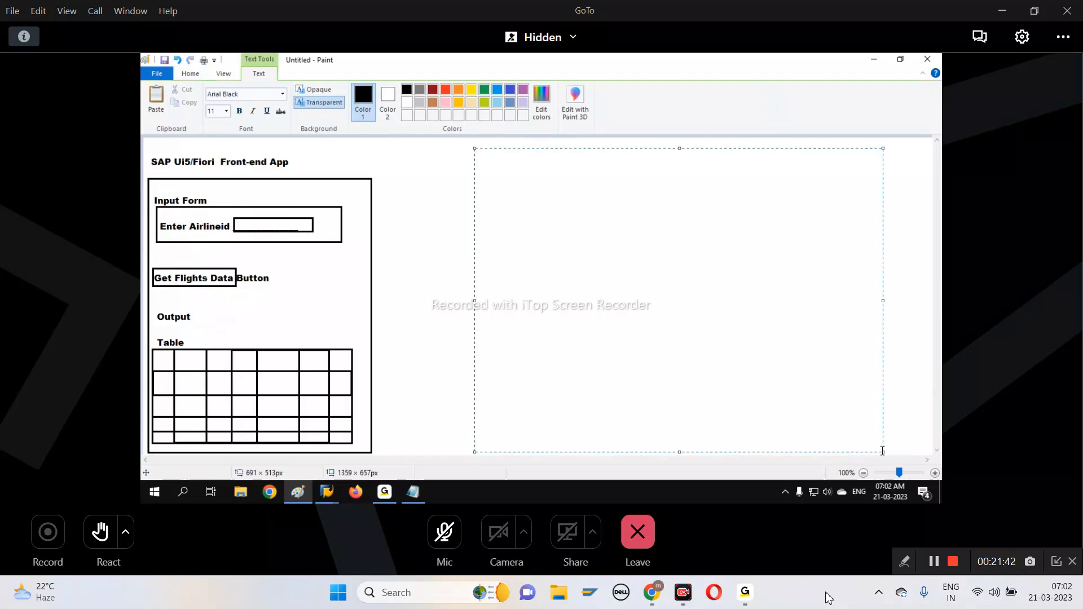
pyautogui.write('OData ABAP')
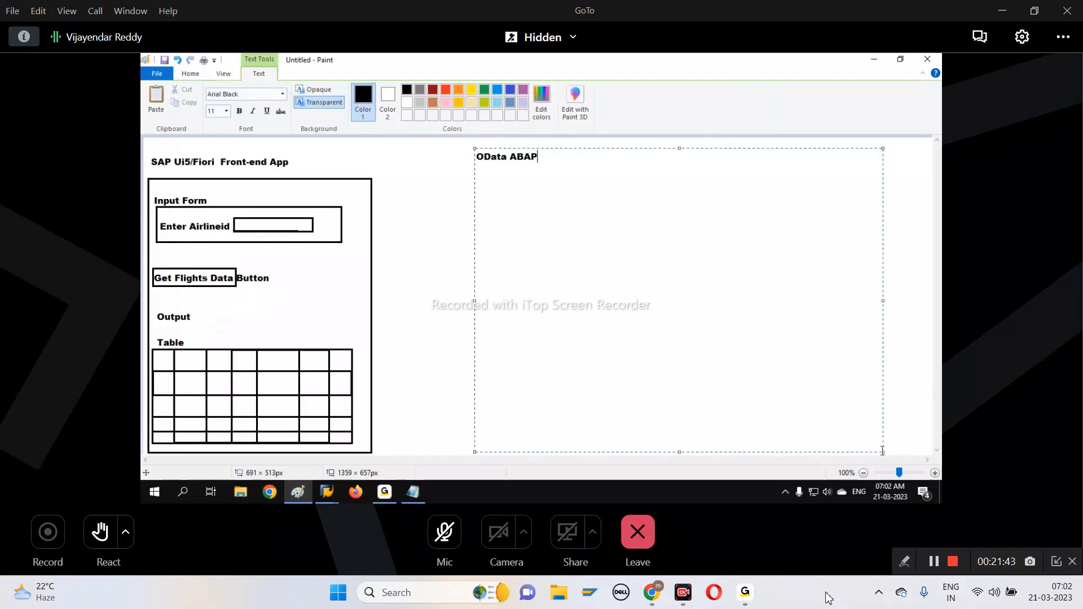
pyautogui.write(' Service')
pyautogui.press('Return')
pyautogui.press('Return')
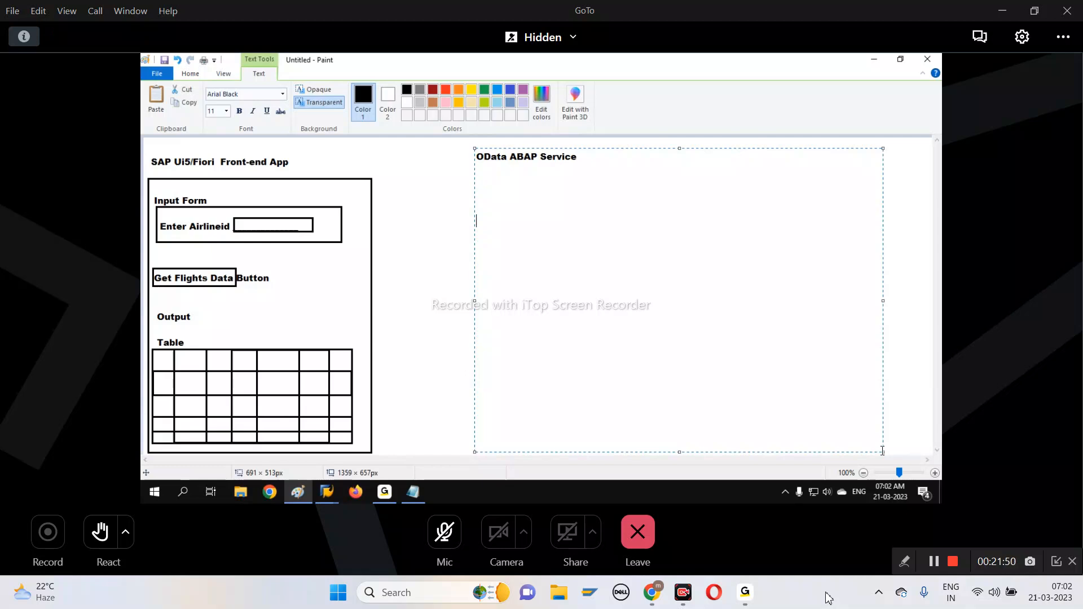
# Add the entry "Airlineid" with "( Input )" beneath it, a few lines below the OData ABAP Service heading
pyautogui.write('Air')
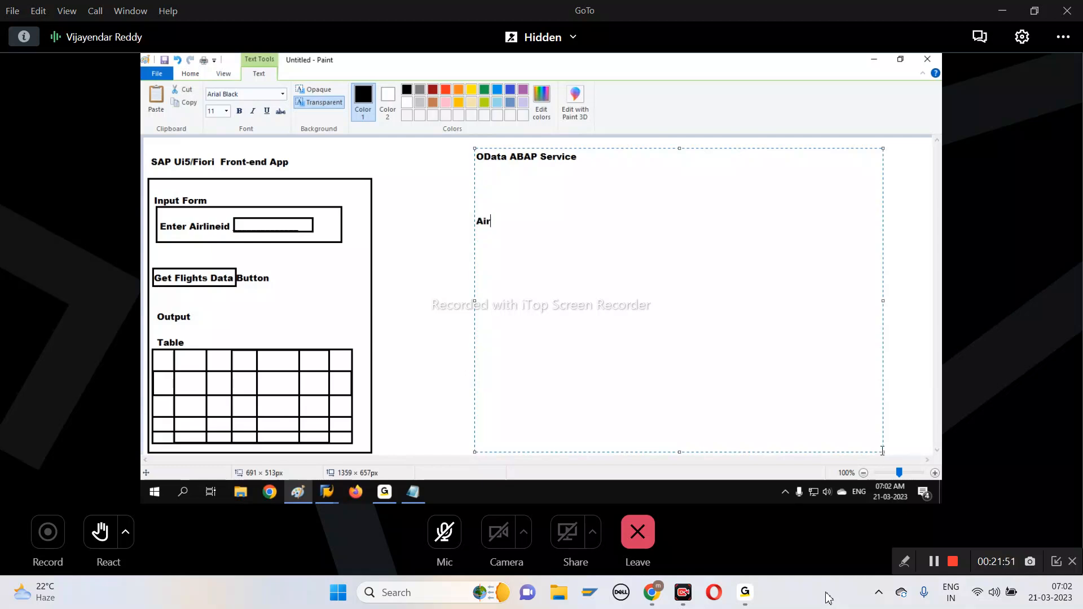
pyautogui.write('lineid ')
pyautogui.write('( Input')
# Add "FlightSet / EntitySet" with "( Output )" below the Airlineid entry, and frame both entries with a rectangle about 315 × 477 px
pyautogui.write('EntitySet')
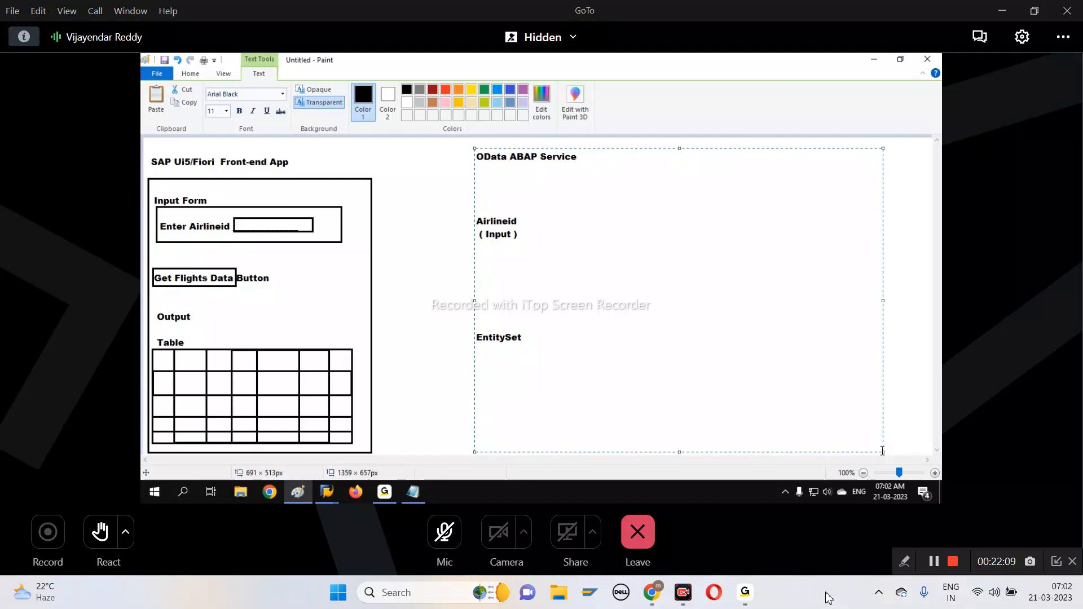
pyautogui.press('Home')
pyautogui.write('FlightSet')
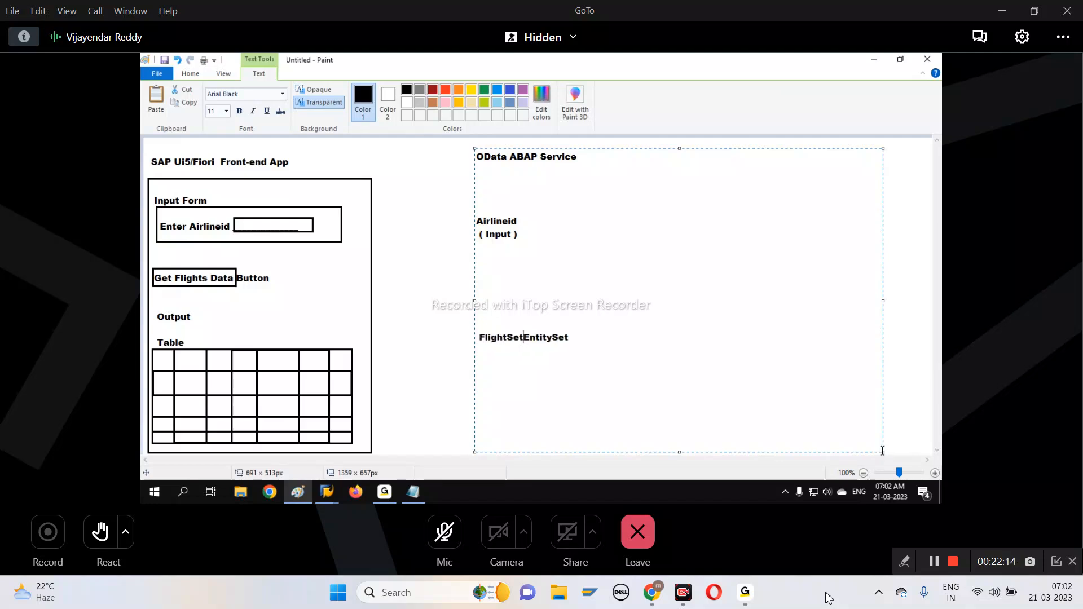
pyautogui.write(' / EntitySet ')
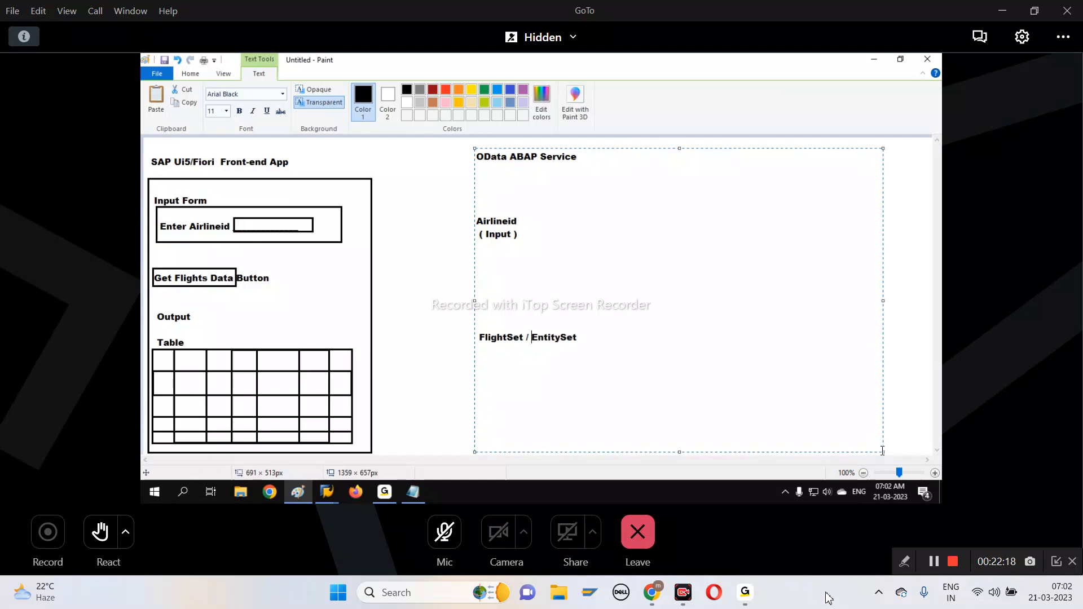
pyautogui.write('(')
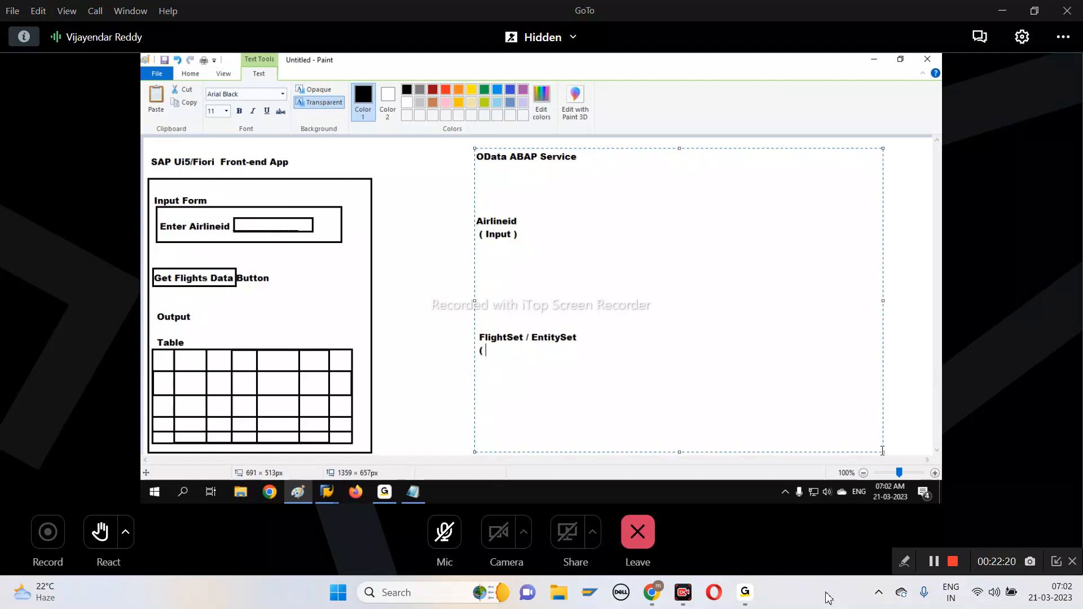
pyautogui.write(' Output )')
pyautogui.click(466, 220)
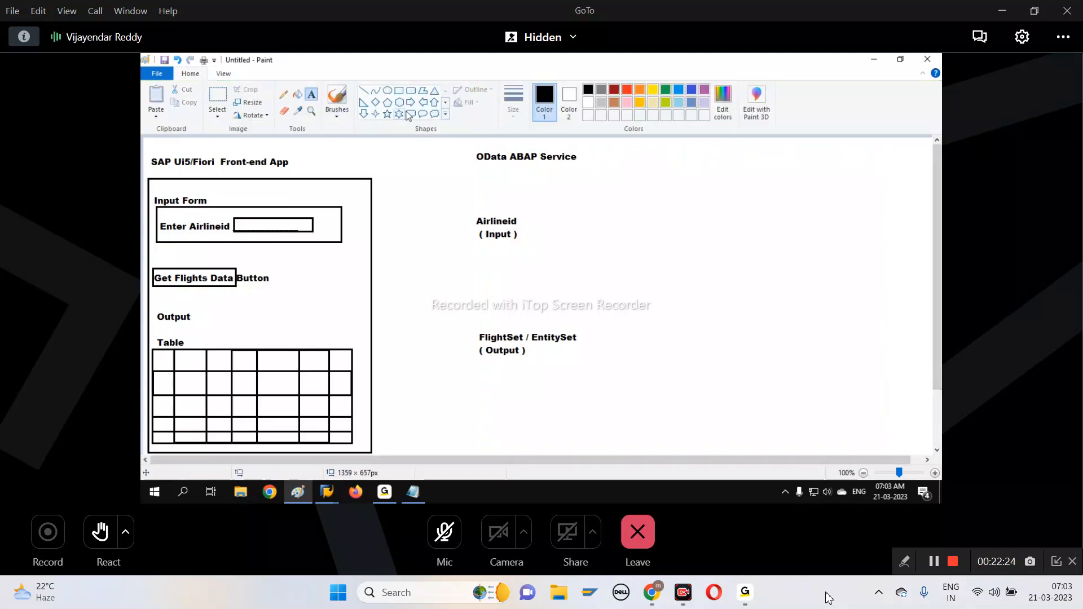
pyautogui.moveTo(465, 176); pyautogui.dragTo(650, 454)
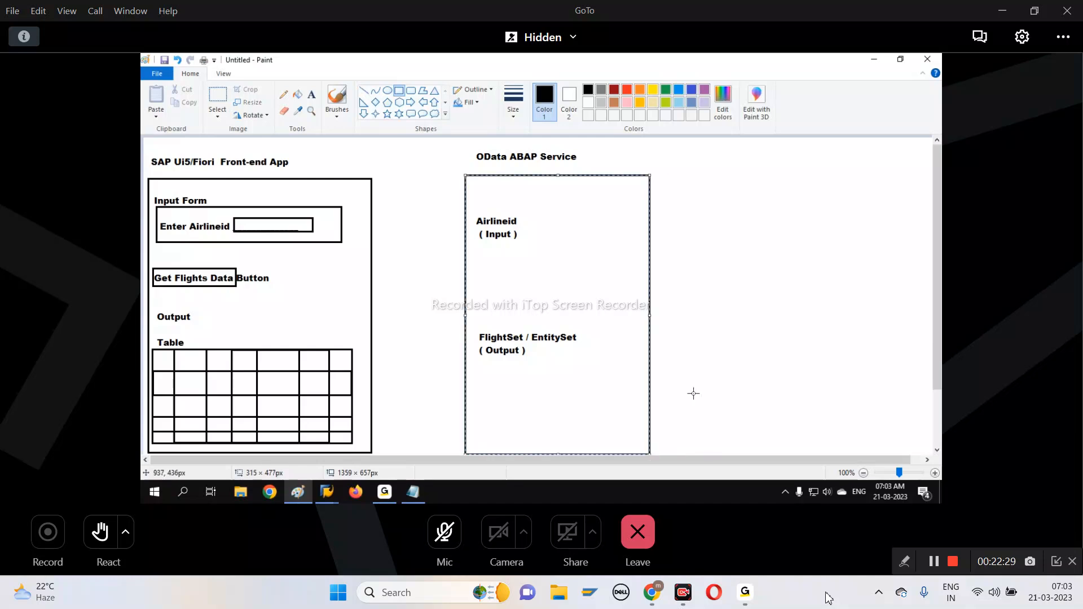
pyautogui.click(691, 391)
pyautogui.click(387, 90)
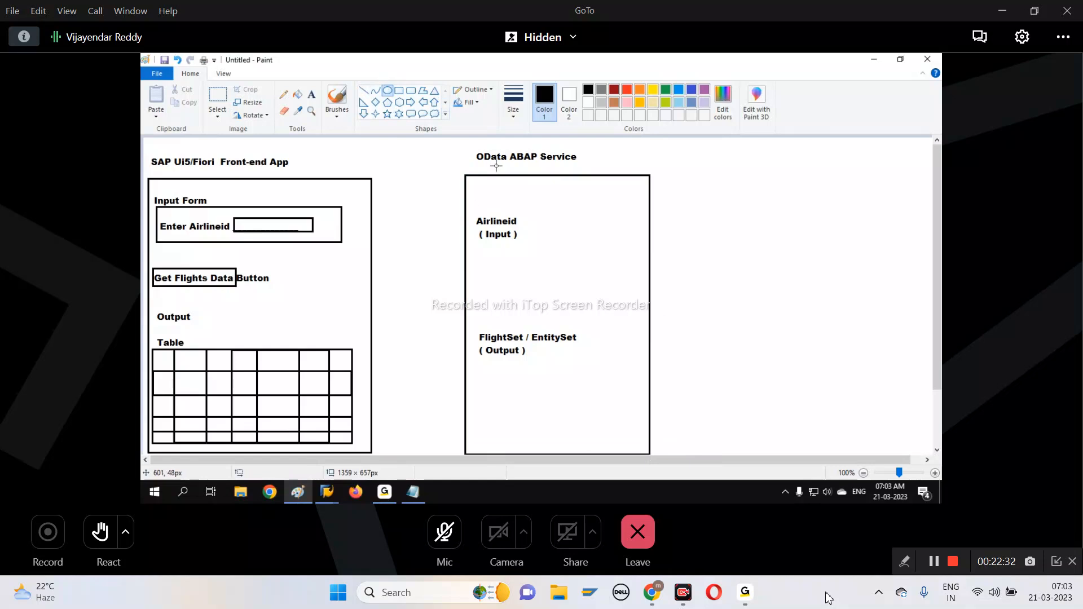
pyautogui.moveTo(472, 212); pyautogui.dragTo(538, 232)
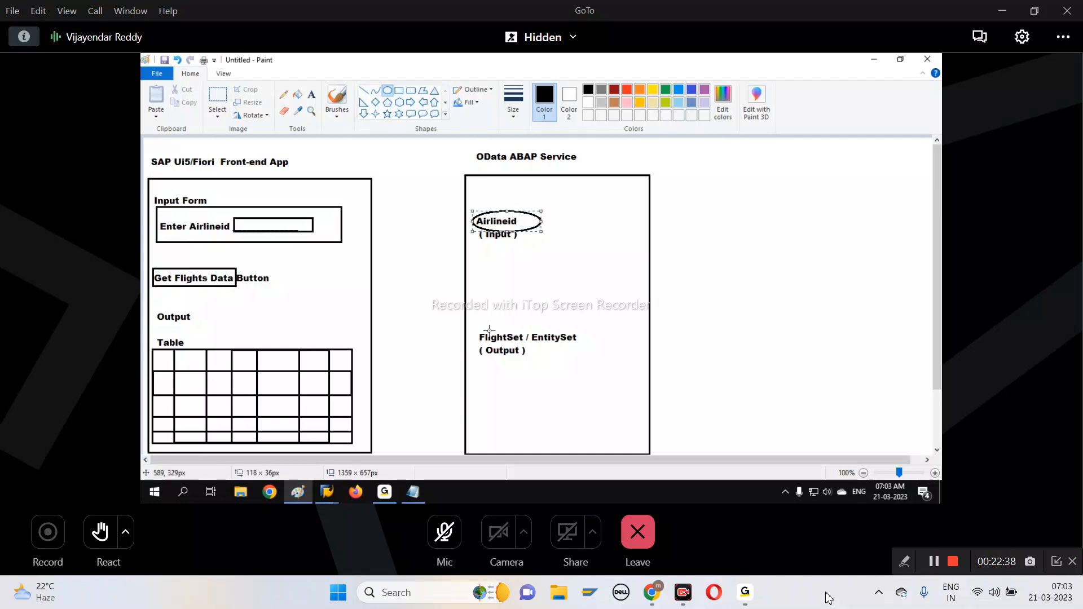
pyautogui.moveTo(477, 323); pyautogui.dragTo(531, 347)
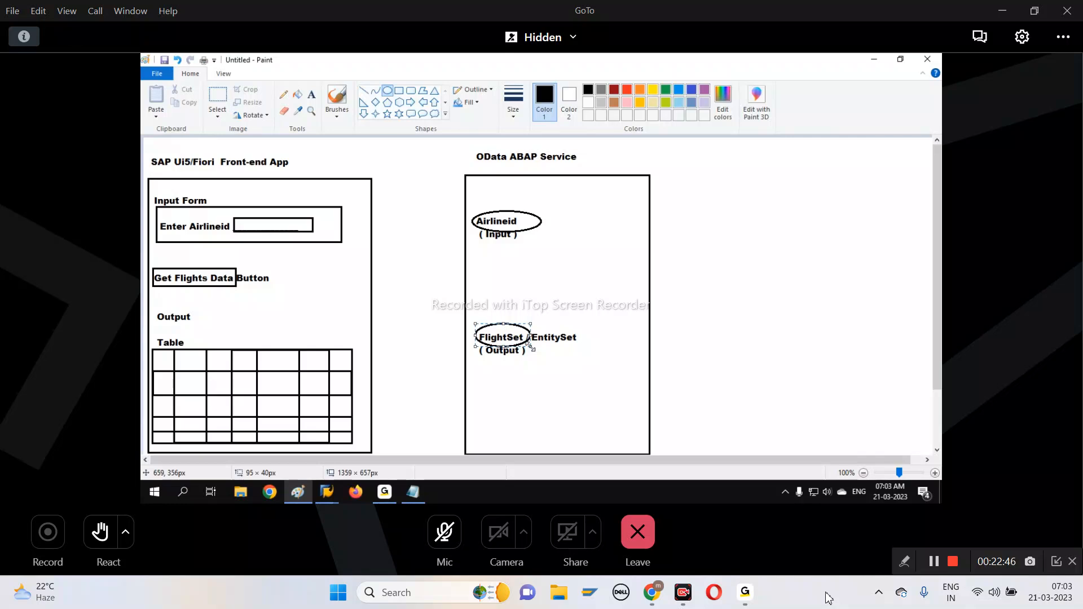
pyautogui.hotkey('ctrl', 'z')
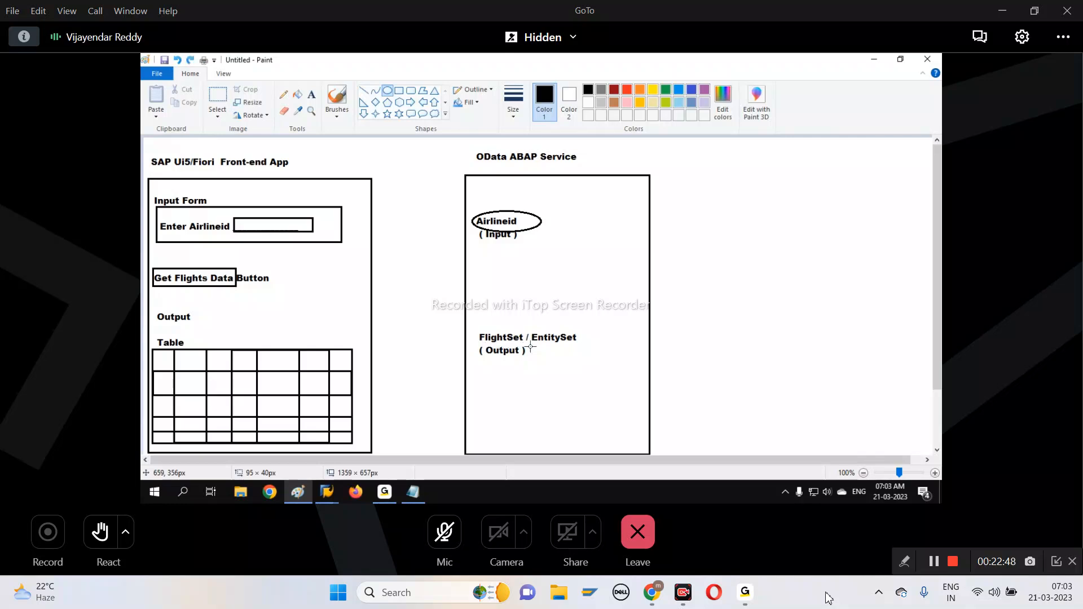
pyautogui.hotkey('ctrl', 'z')
# Add the heading "BAPI_FLIGHT_GETLIST" beside the OData service column and draw a rectangle about 279 × 464 px beneath it
pyautogui.click(311, 94)
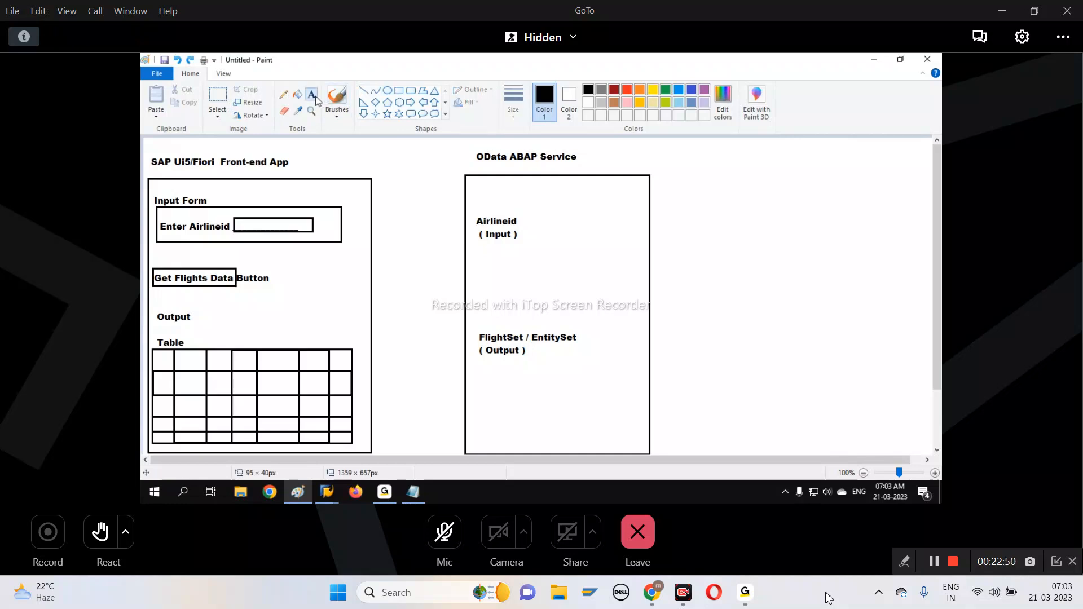
pyautogui.moveTo(764, 151); pyautogui.dragTo(927, 451)
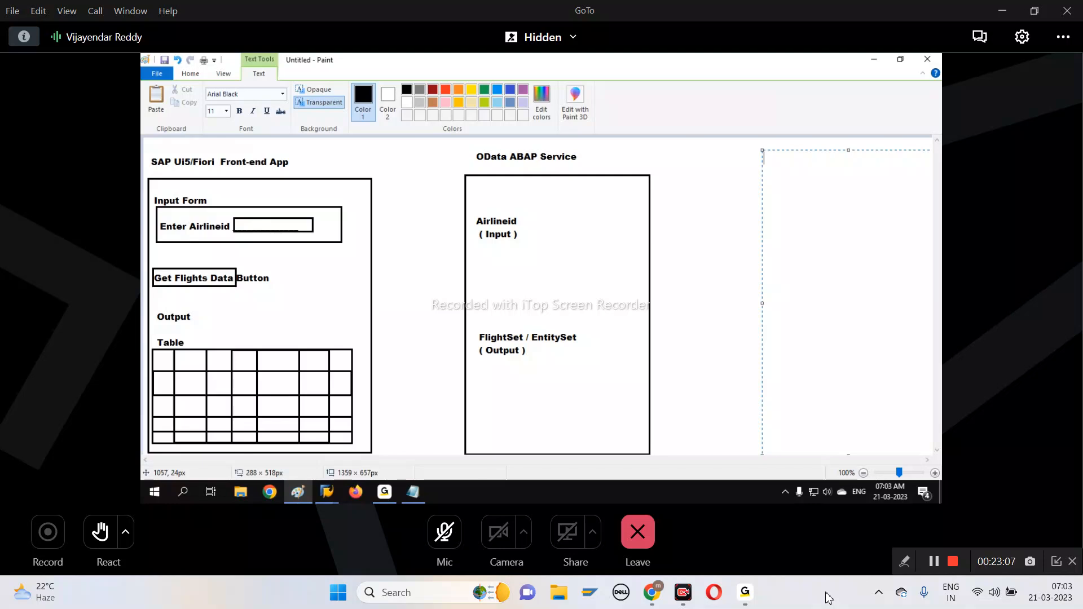
pyautogui.write('BAPI_FLIGHT_GET_LIST')
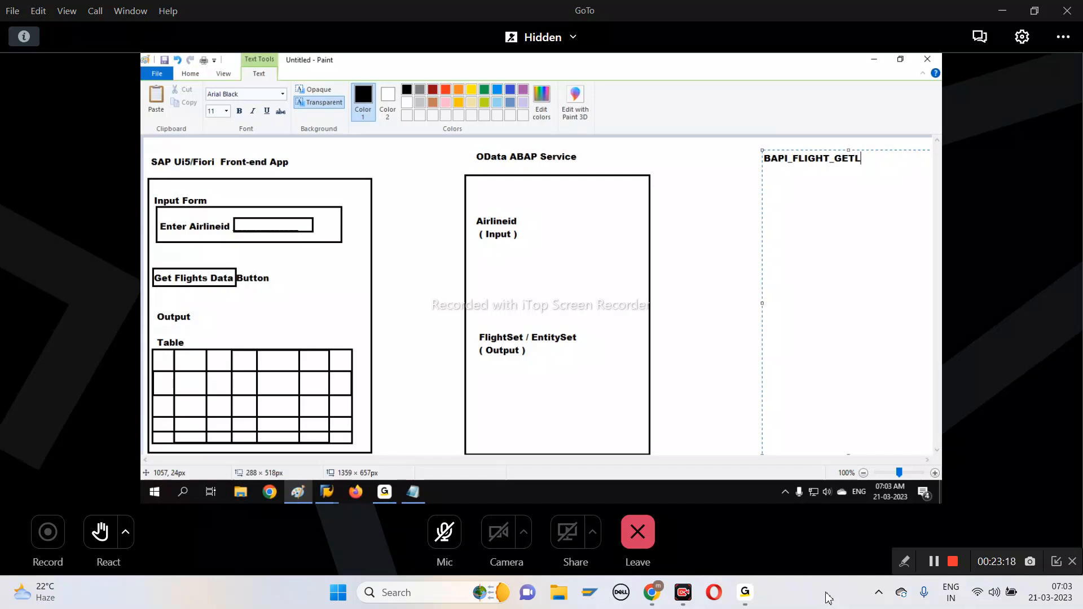
pyautogui.click(630, 234)
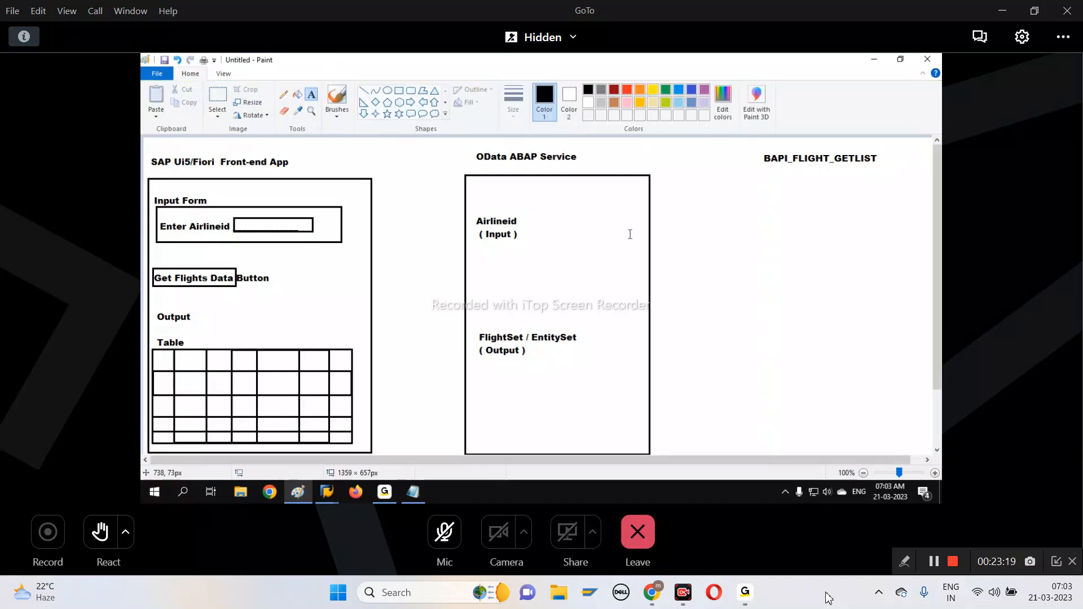
pyautogui.click(399, 90)
pyautogui.moveTo(760, 181)
pyautogui.mouseDown()
pyautogui.moveTo(833, 364)
pyautogui.moveTo(923, 451)
pyautogui.mouseUp()
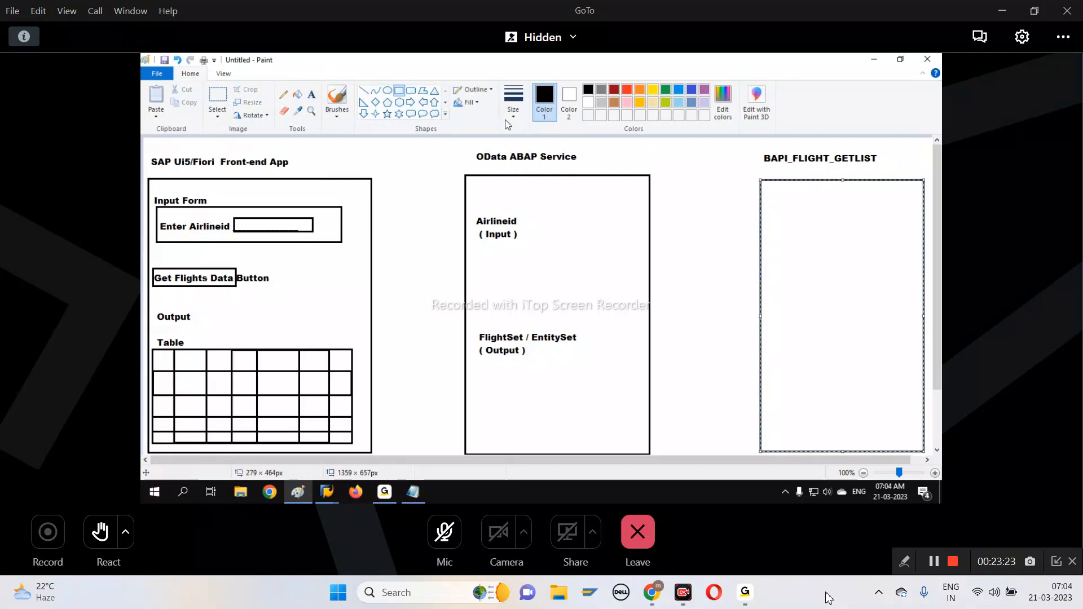
# Write "Airline" with "(Input)" beneath it near the top of the BAPI_FLIGHT_GETLIST frame
pyautogui.click(311, 94)
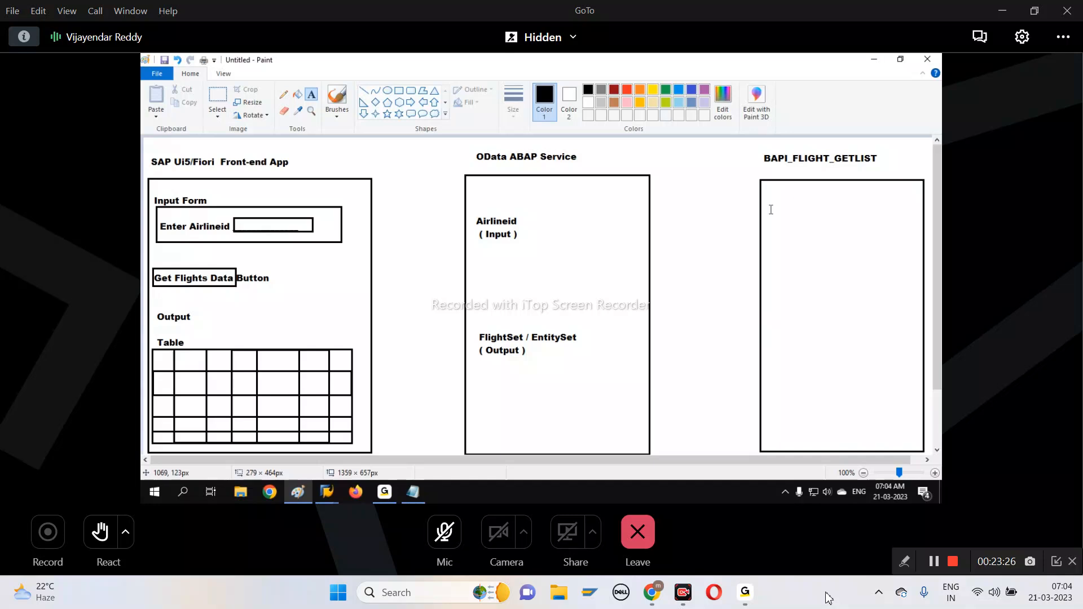
pyautogui.moveTo(768, 211); pyautogui.dragTo(930, 453)
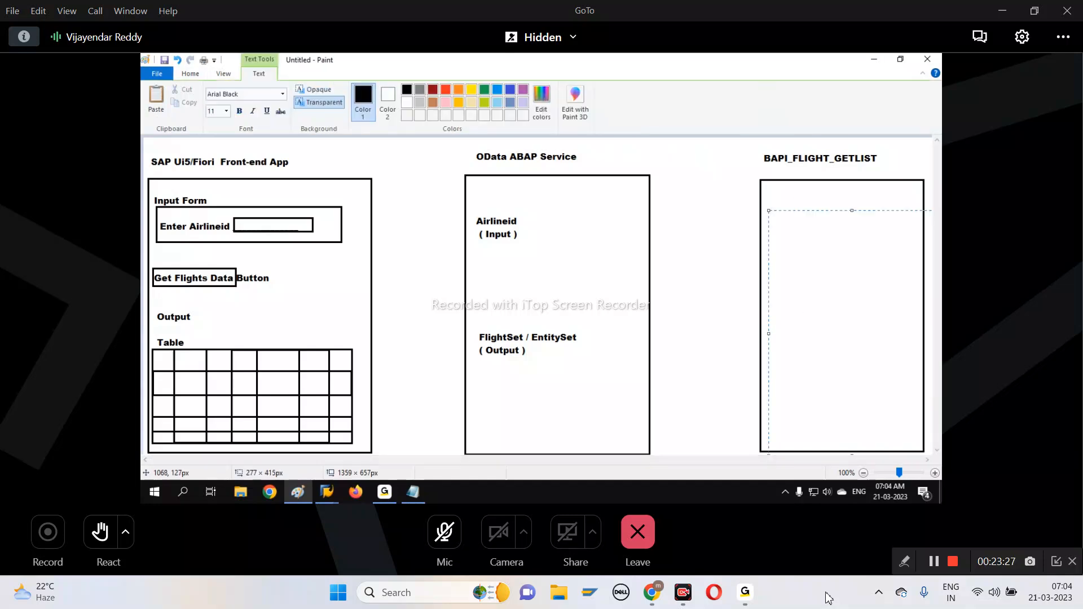
pyautogui.write('Airline')
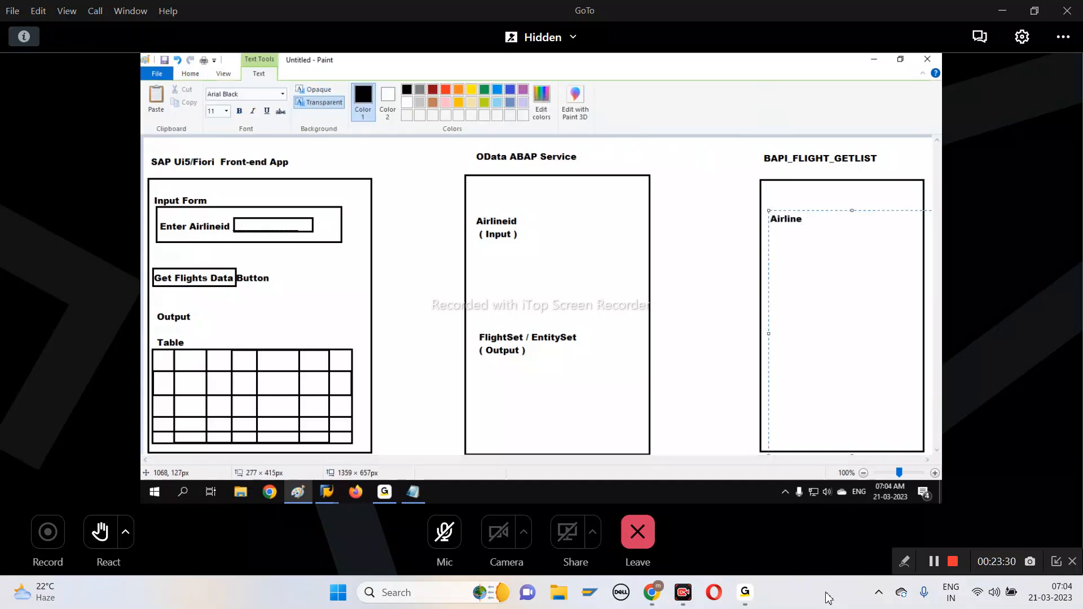
pyautogui.press('Return')
pyautogui.write('(Input')
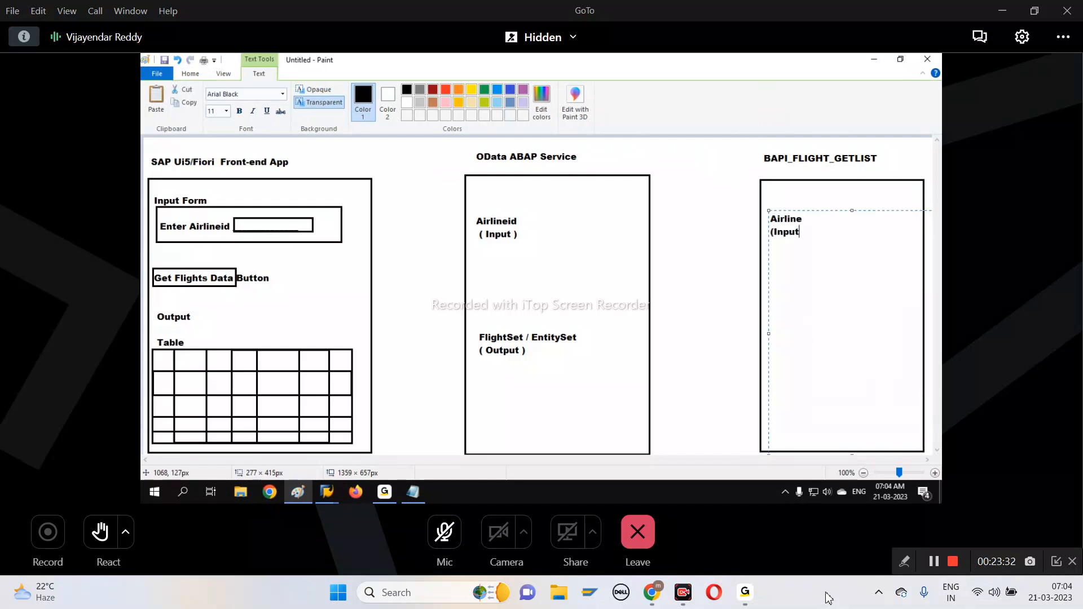
# Add "Flight_List" with "(Output)" beneath it, several lines below the Airline entry in the BAPI frame
pyautogui.press('Return')
pyautogui.press('Return')
pyautogui.press('Return')
pyautogui.press('Return')
pyautogui.write('Flight_L')
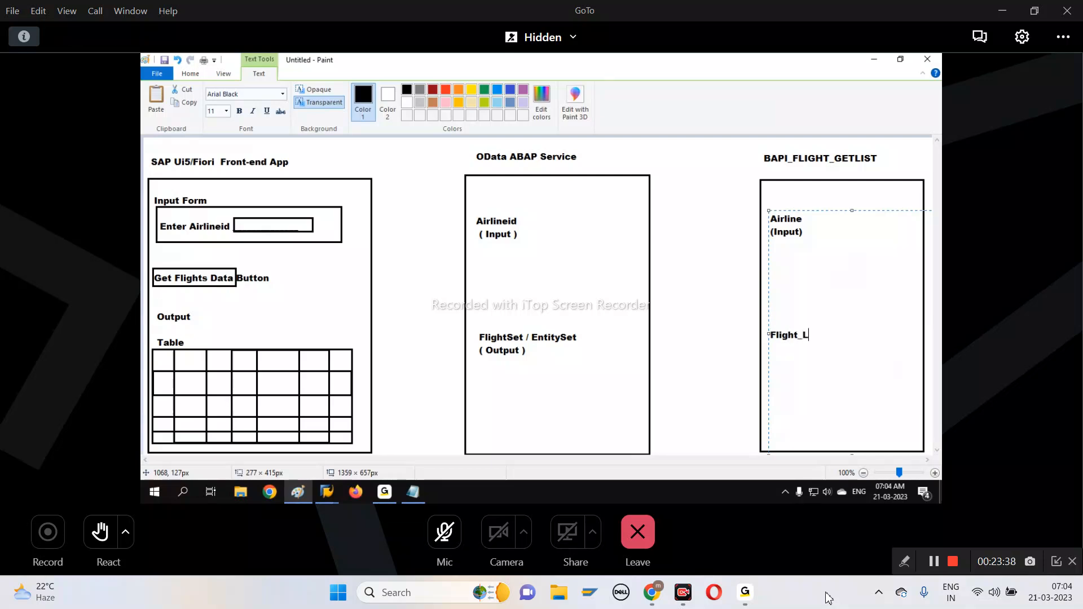
pyautogui.write('ist ')
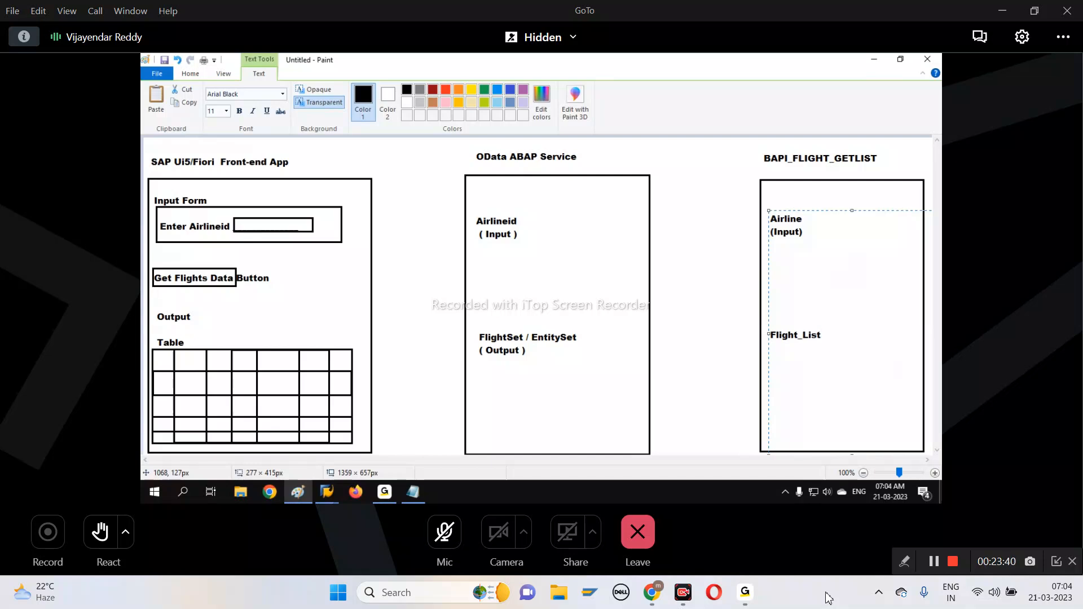
pyautogui.write('(Output)')
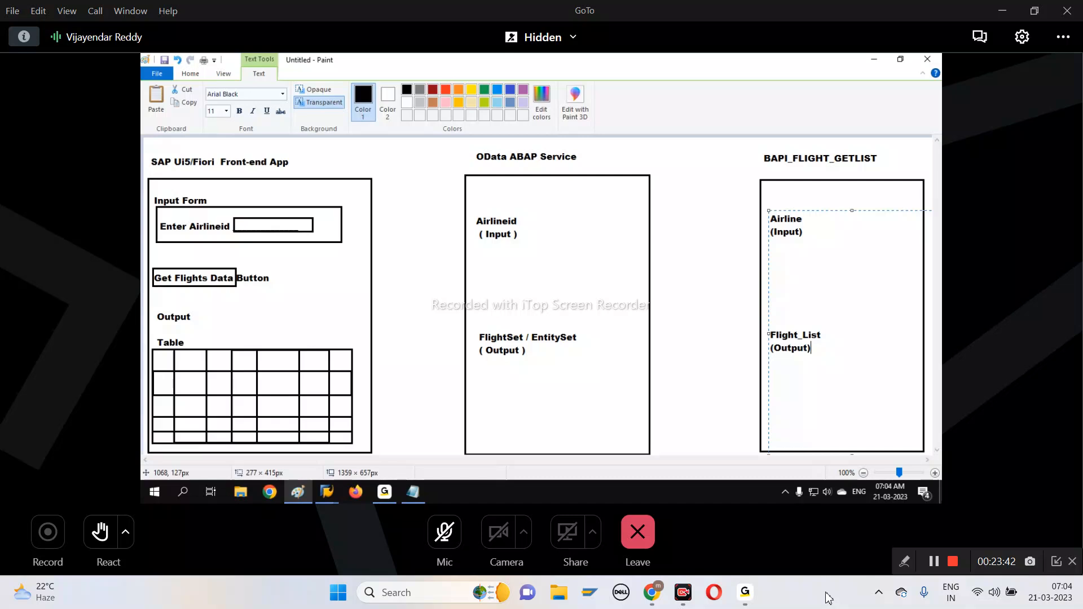
pyautogui.click(721, 281)
# Place the text "SELECT Query" between the Airline and Flight_List entries in the BAPI frame
pyautogui.moveTo(797, 266); pyautogui.dragTo(933, 452)
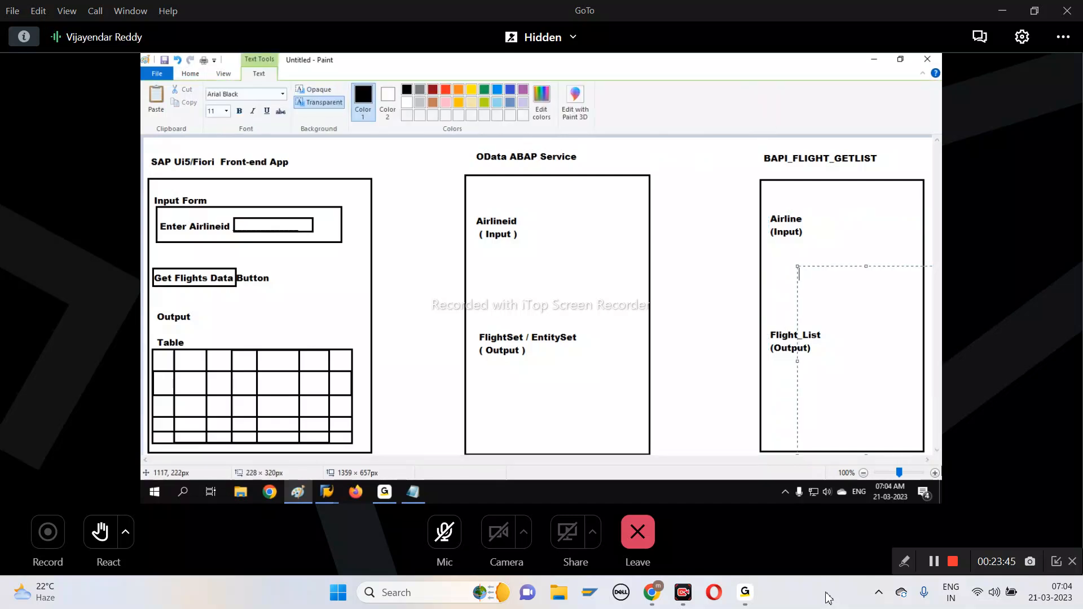
pyautogui.write('SELECT Query')
pyautogui.moveTo(867, 264); pyautogui.dragTo(867, 274)
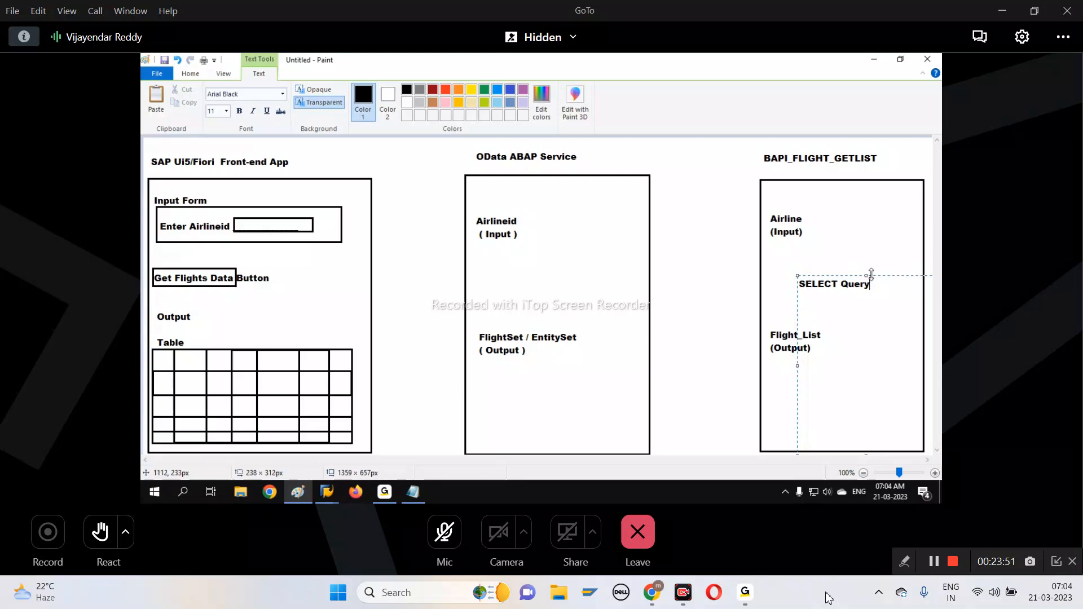
pyautogui.click(677, 295)
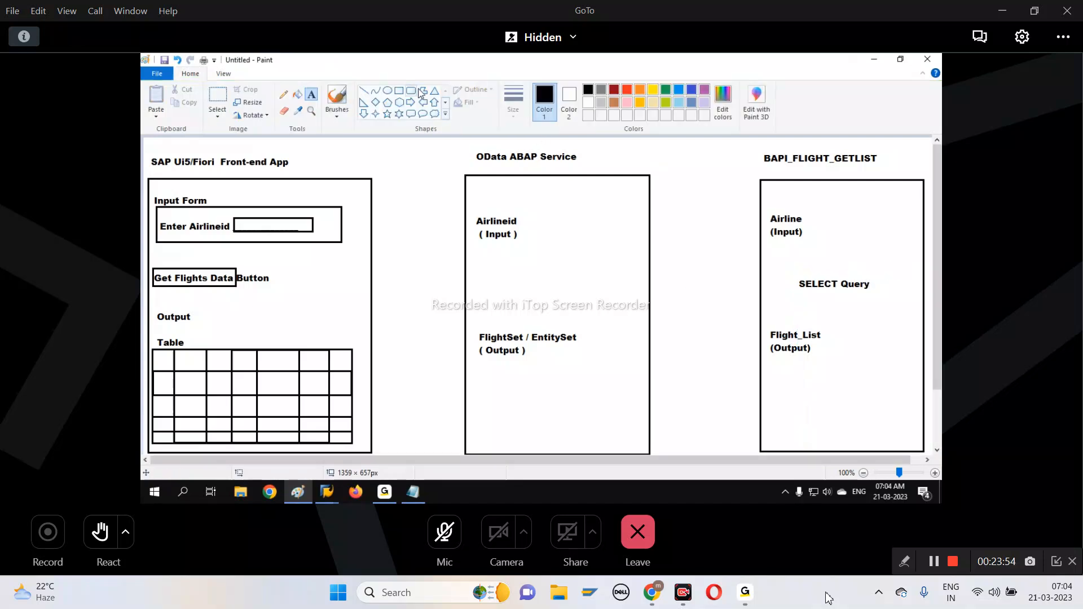
# Draw ellipses around the BAPI's Airline and Flight_List entries, and one about 168 × 51 px around "SELECT Query"
pyautogui.click(387, 90)
pyautogui.moveTo(758, 200); pyautogui.dragTo(822, 241)
pyautogui.moveTo(757, 315); pyautogui.dragTo(839, 361)
pyautogui.moveTo(786, 266); pyautogui.dragTo(884, 296)
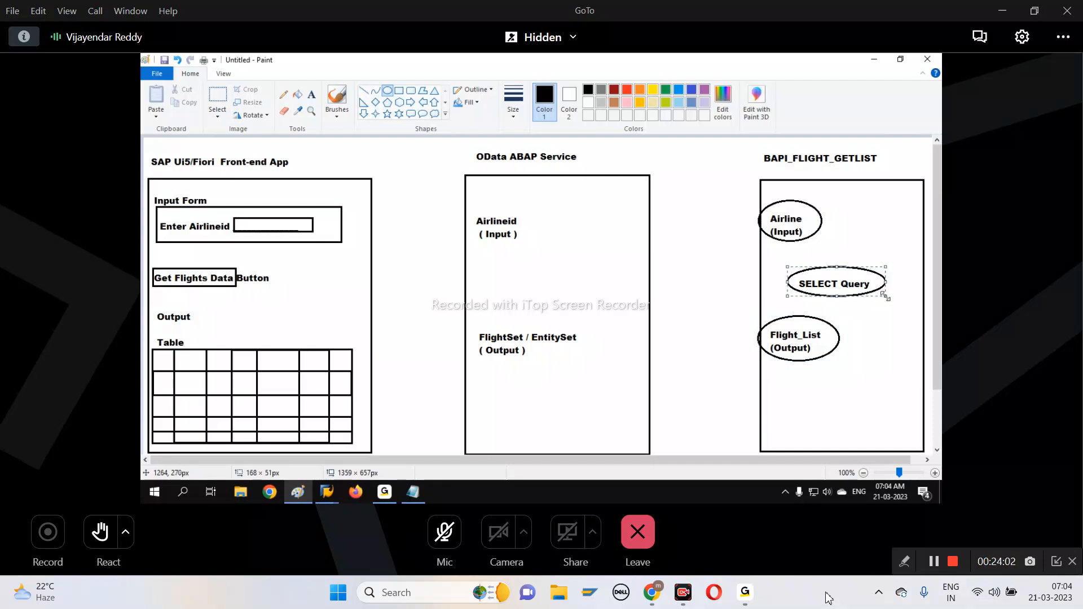